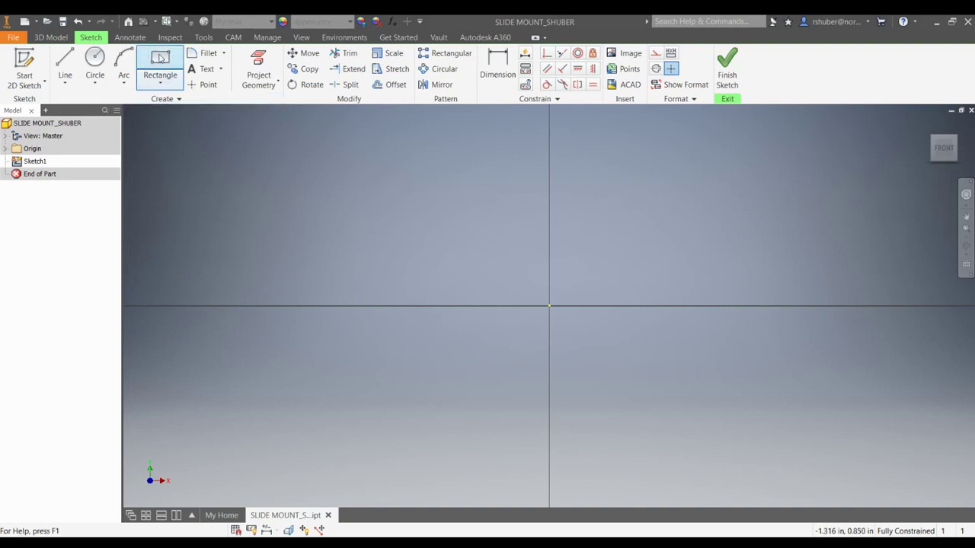
- Sketch a two-point rectangle about 1.09 in wide around the sketch origin
{"action": "left_click", "coordinate": [159, 62]}
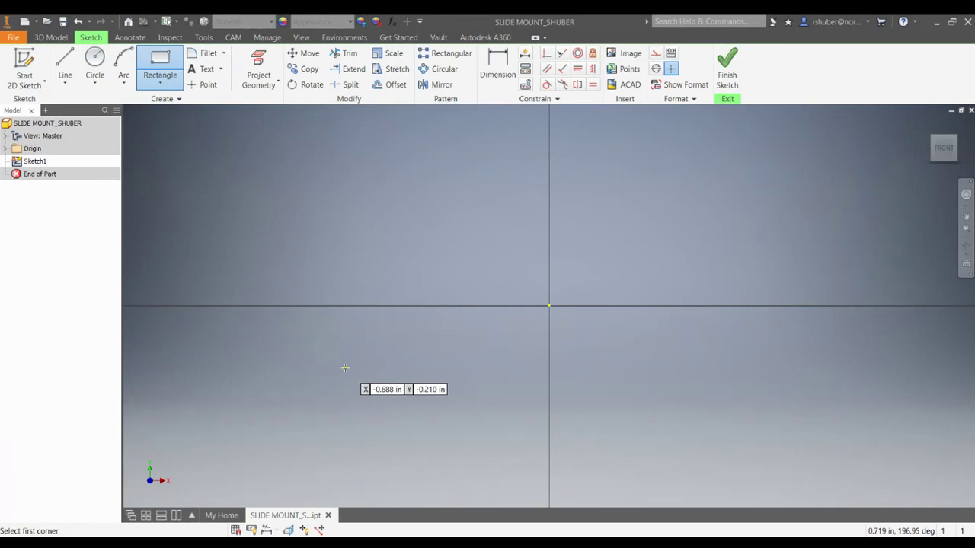
{"action": "left_click", "coordinate": [391, 389]}
{"action": "left_click", "coordinate": [715, 205]}
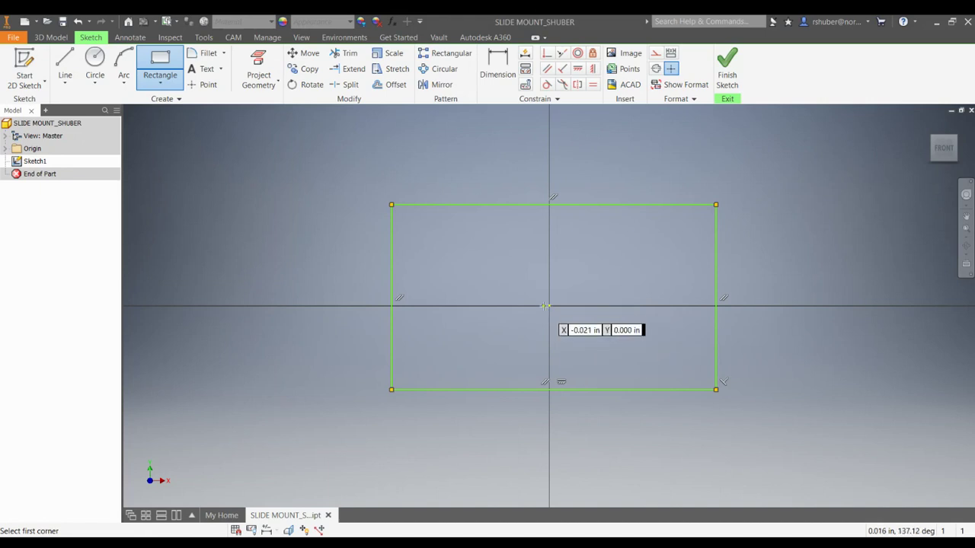
- Dimension the rectangle's width between its two vertical sides and set it to 8 in
{"action": "left_click", "coordinate": [495, 62]}
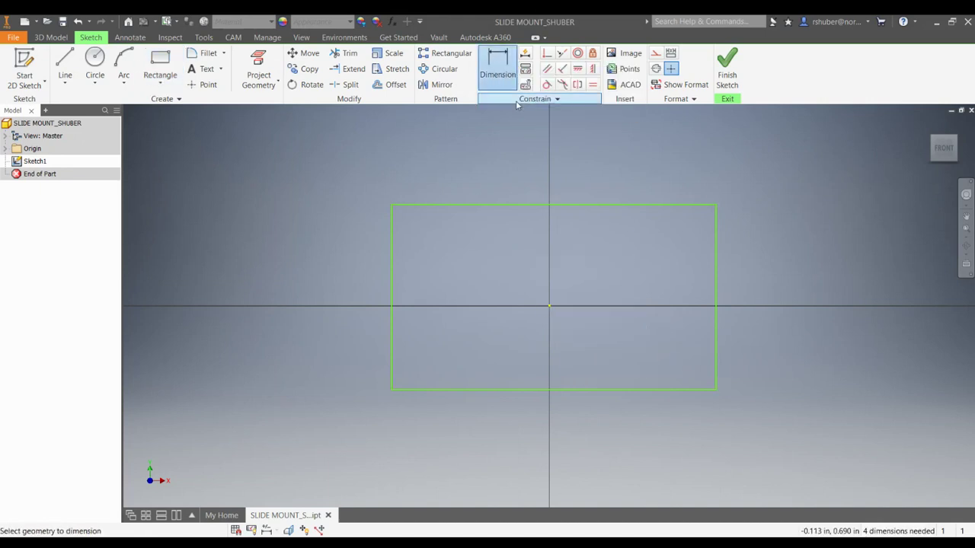
{"action": "left_click", "coordinate": [392, 276]}
{"action": "left_click", "coordinate": [713, 294]}
{"action": "left_click", "coordinate": [545, 168]}
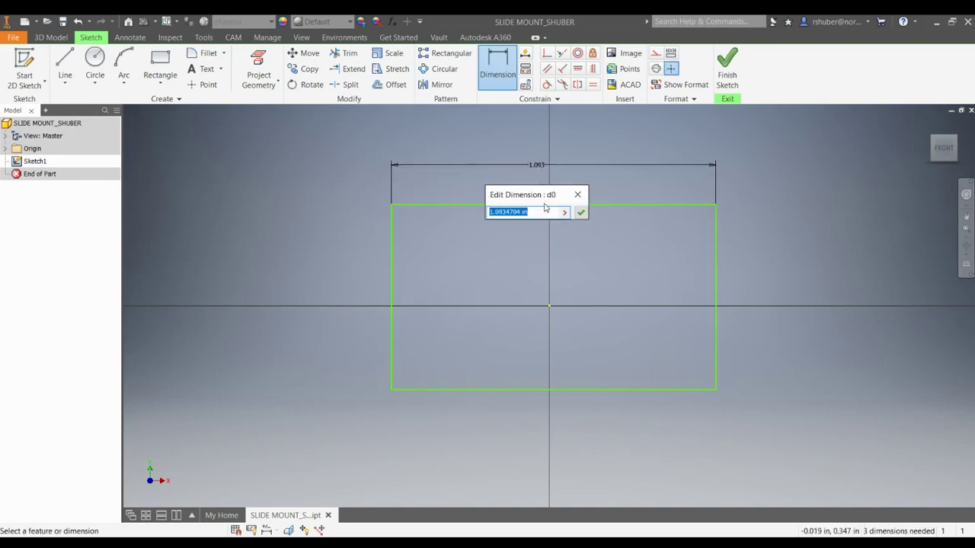
{"action": "type", "text": "4"}
{"action": "key", "text": "Return"}
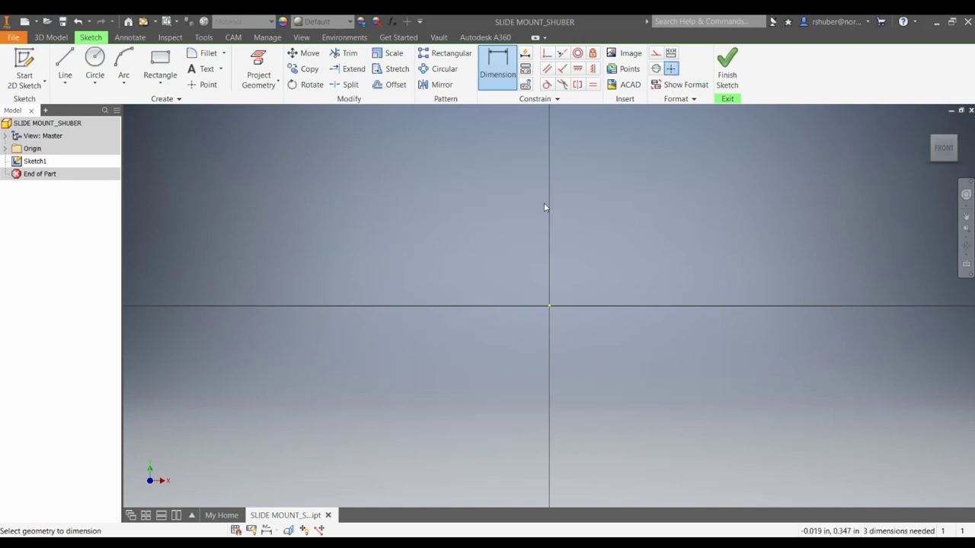
- Dimension the rectangle's height between its upper and lower edges and set it to 5 in
{"action": "scroll", "coordinate": [540, 247], "scroll_direction": "up", "scroll_amount": 5}
{"action": "scroll", "coordinate": [540, 247], "scroll_direction": "down", "scroll_amount": 6}
{"action": "scroll", "coordinate": [541, 249], "scroll_direction": "down", "scroll_amount": 6}
{"action": "middle_click_drag", "start_coordinate": [541, 249], "coordinate": [522, 288]}
{"action": "left_click", "coordinate": [571, 226]}
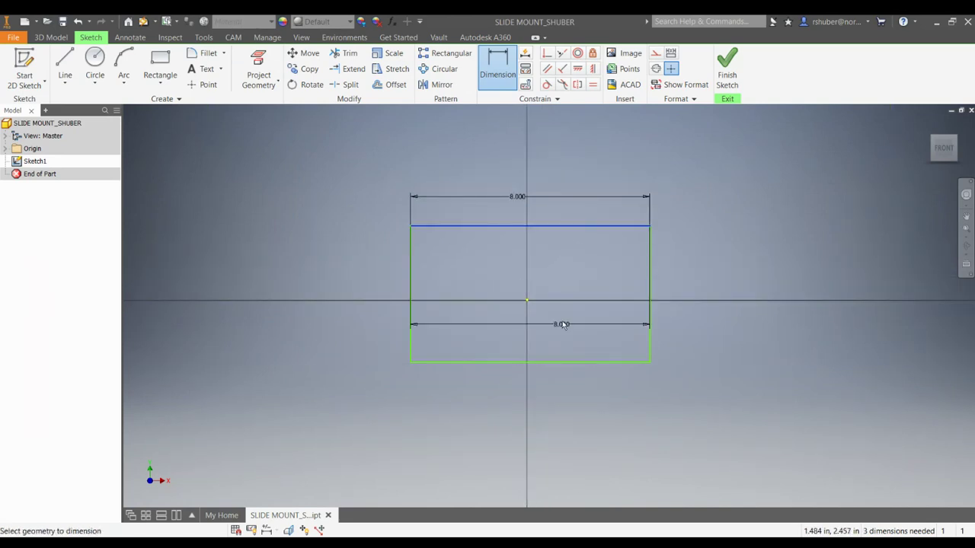
{"action": "left_click", "coordinate": [579, 362]}
{"action": "left_click", "coordinate": [682, 284]}
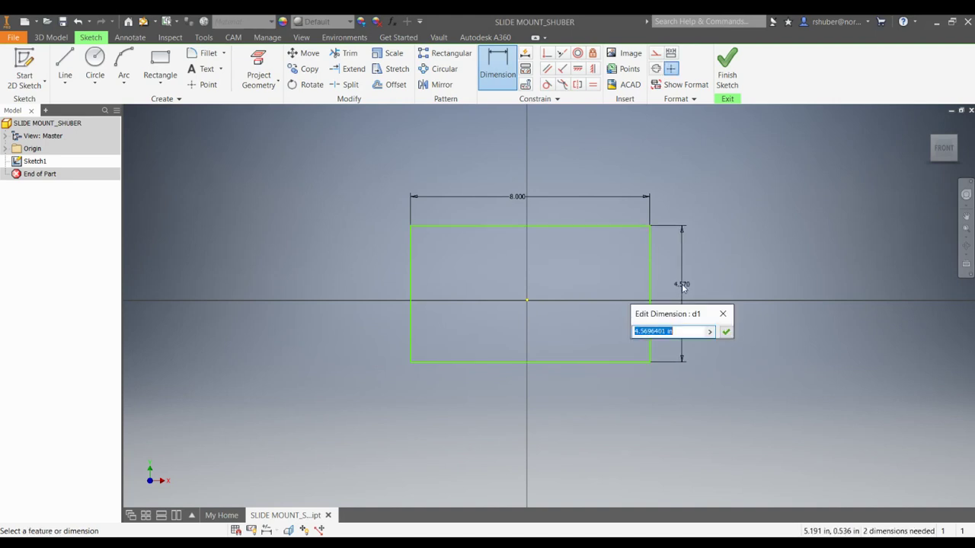
{"action": "type", "text": "5"}
{"action": "key", "text": "Return"}
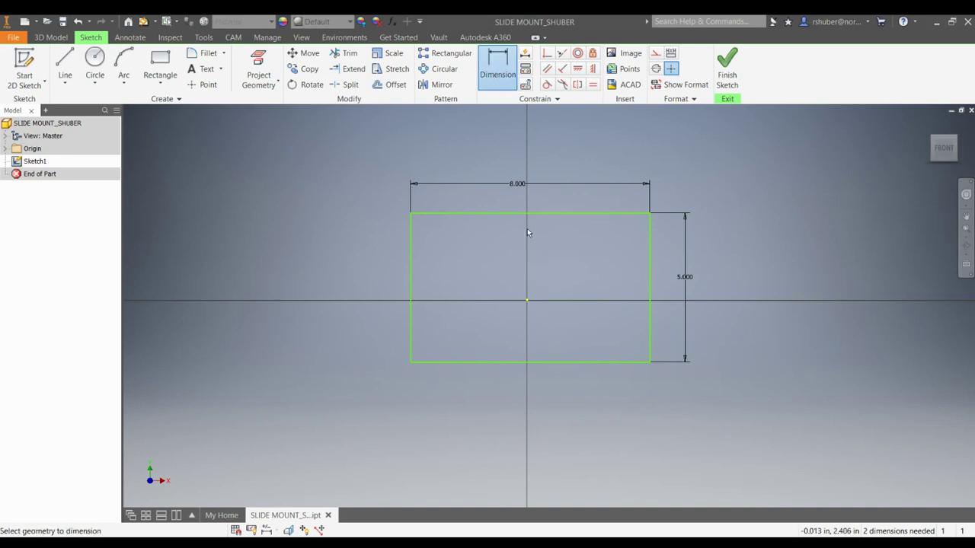
- Dimension the upper edge to the origin as half the rectangle's height, using the formula d1/2
{"action": "left_click", "coordinate": [497, 62]}
{"action": "left_click", "coordinate": [503, 214]}
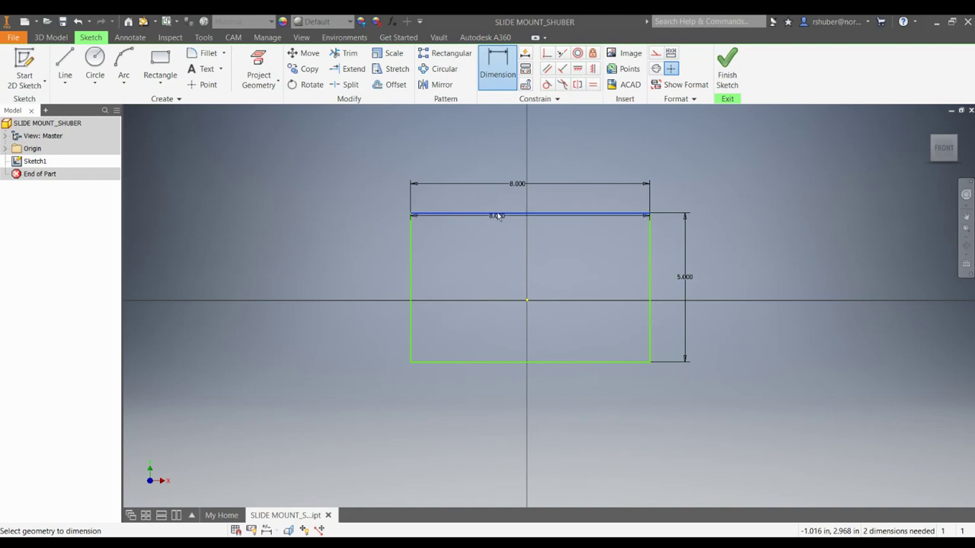
{"action": "left_click", "coordinate": [528, 300]}
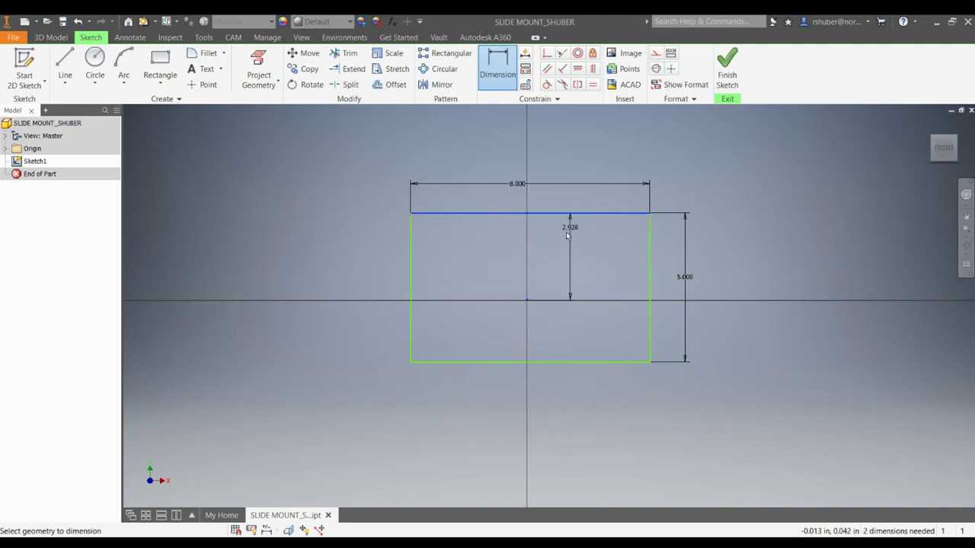
{"action": "left_click", "coordinate": [666, 251]}
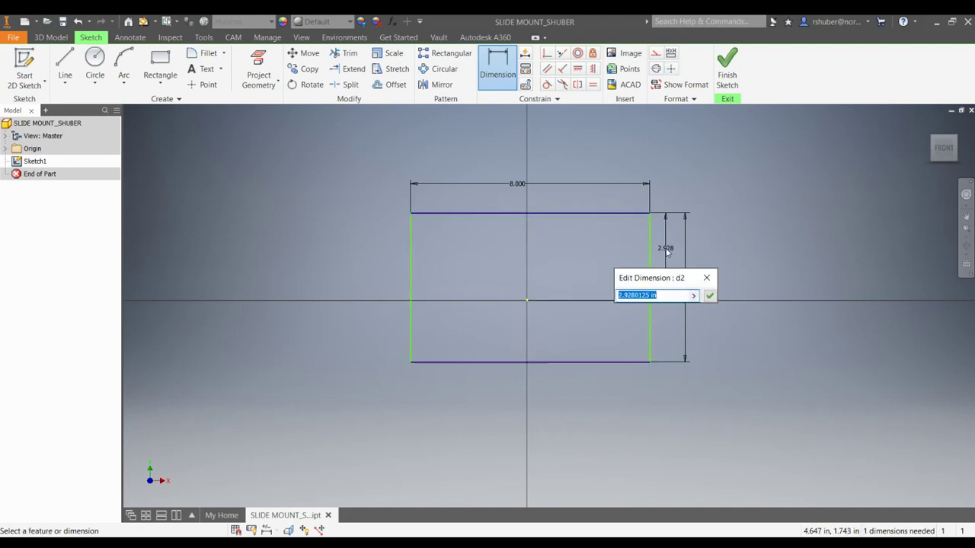
{"action": "left_click_drag", "start_coordinate": [653, 278], "coordinate": [741, 218]}
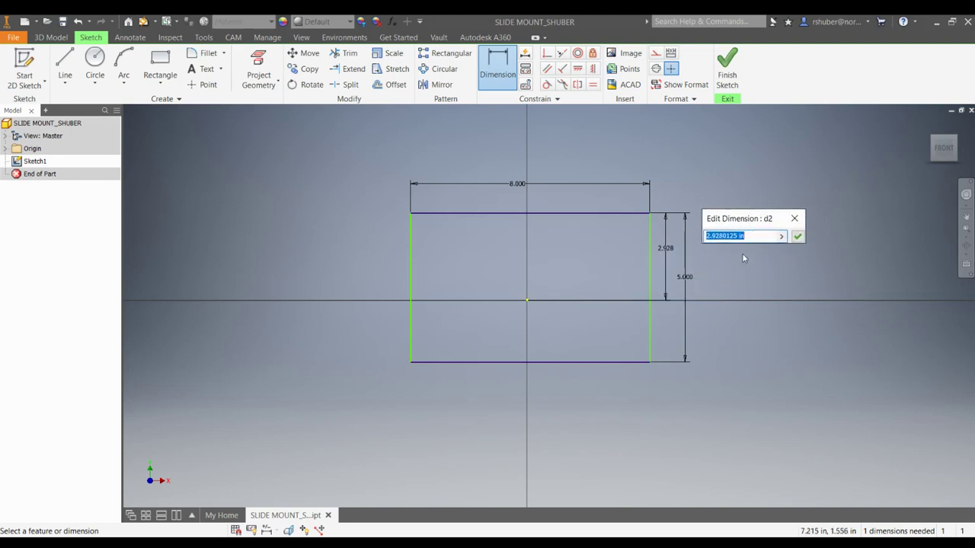
{"action": "left_click", "coordinate": [686, 282]}
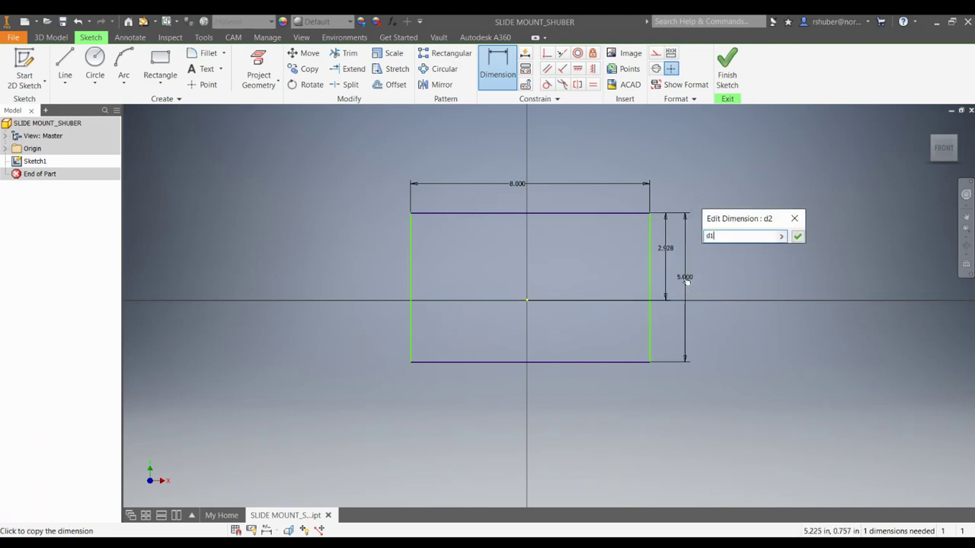
{"action": "type", "text": "/2"}
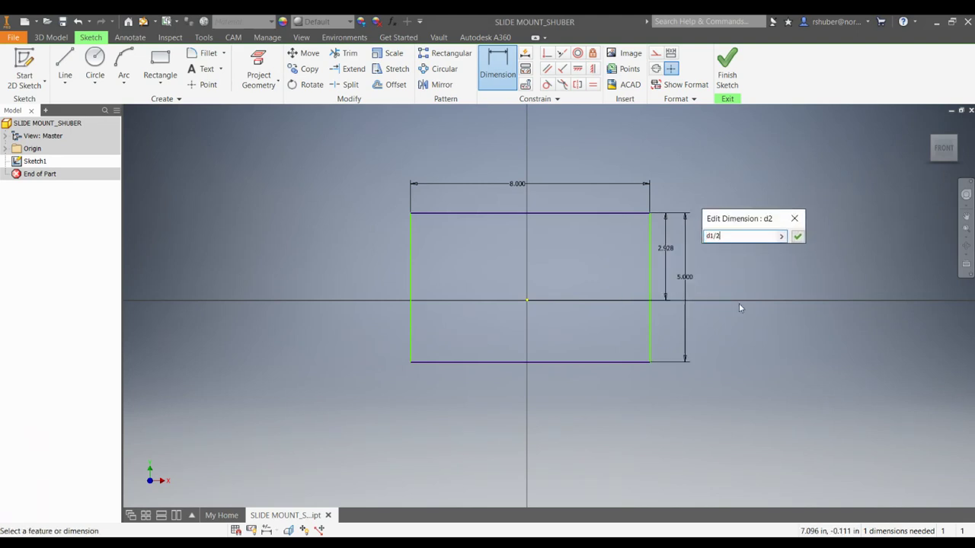
{"action": "key", "text": "Return"}
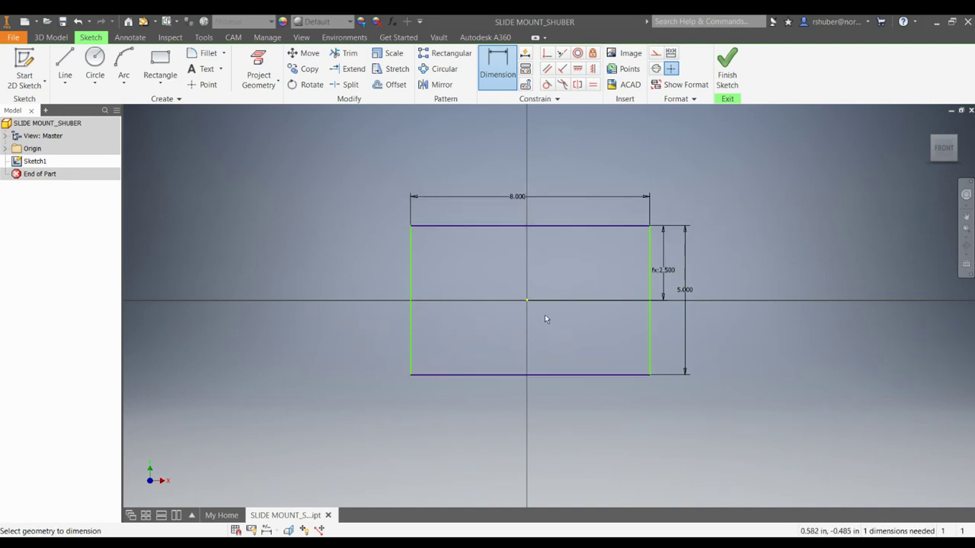
- Dimension the rectangle's left side to the origin as half its width, using the formula d0/2
{"action": "left_click", "coordinate": [411, 261]}
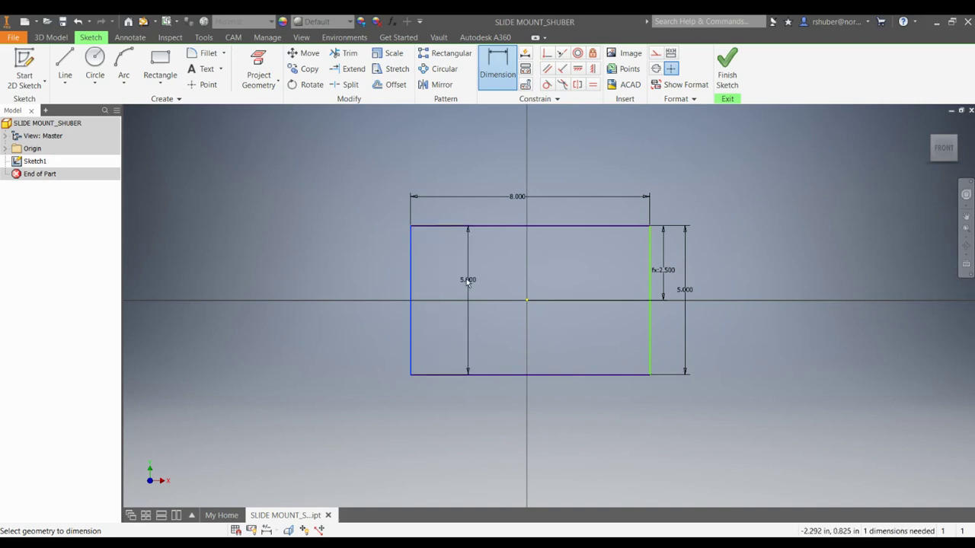
{"action": "left_click", "coordinate": [527, 301]}
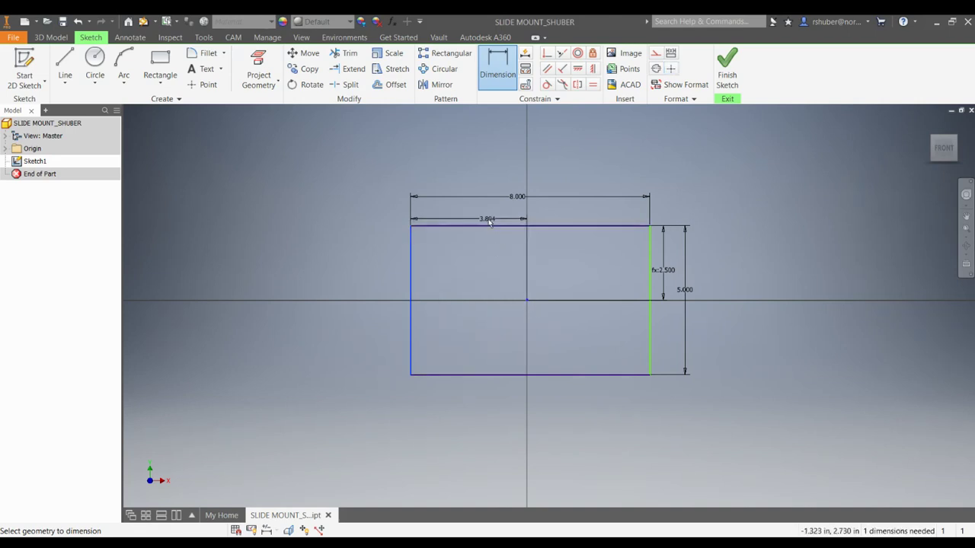
{"action": "left_click", "coordinate": [485, 219]}
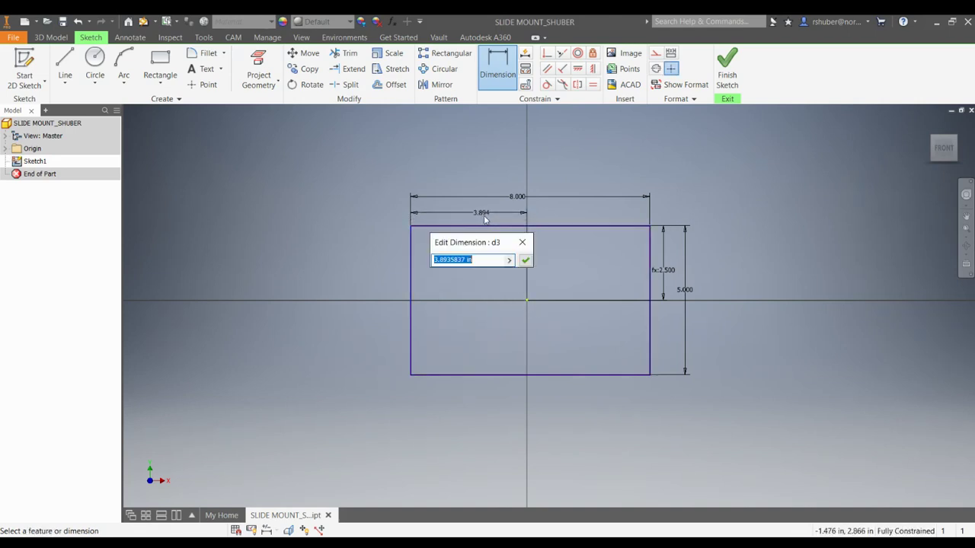
{"action": "left_click", "coordinate": [520, 198]}
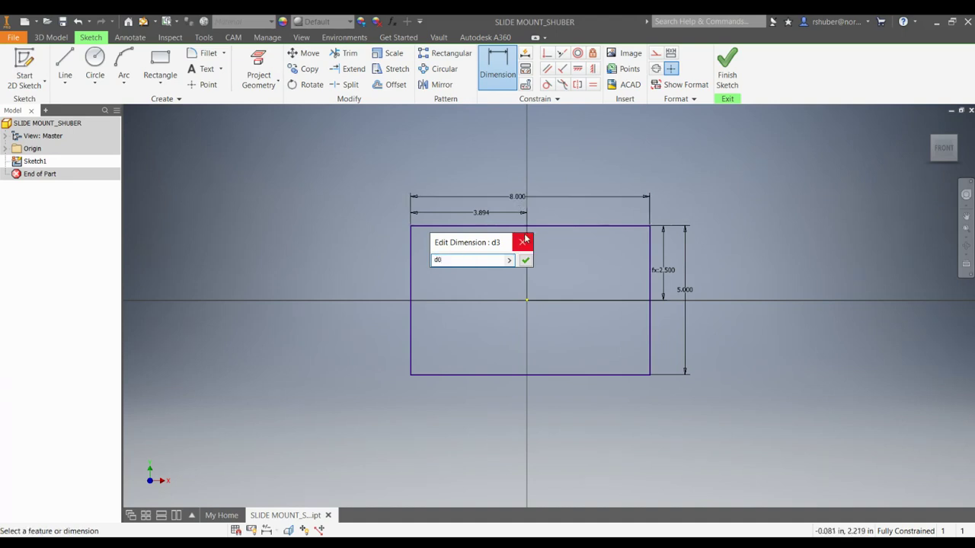
{"action": "type", "text": "/2"}
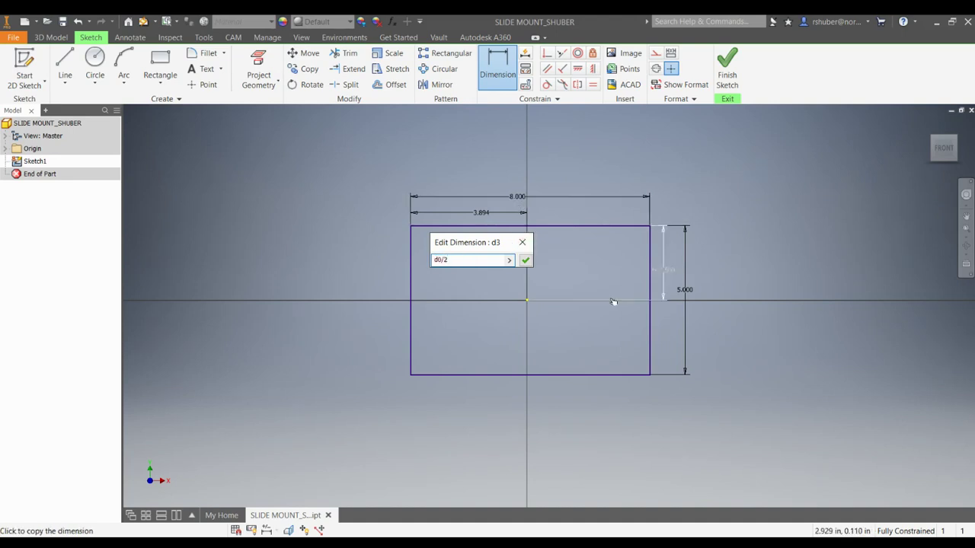
{"action": "left_click", "coordinate": [526, 261]}
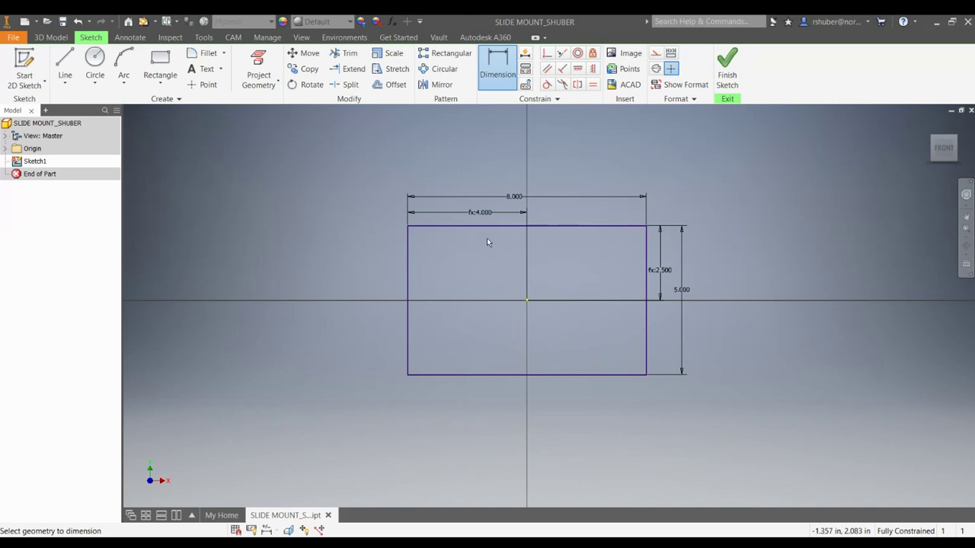
- Sketch a horizontal and a vertical line bounding the rectangle's lower-left corner, about 1.52 in high and ending about 2.79 in from the right side
{"action": "mouse_move", "coordinate": [565, 347]}
{"action": "middle_mouse_down"}
{"action": "mouse_move", "coordinate": [576, 364]}
{"action": "mouse_move", "coordinate": [557, 355]}
{"action": "middle_mouse_up"}
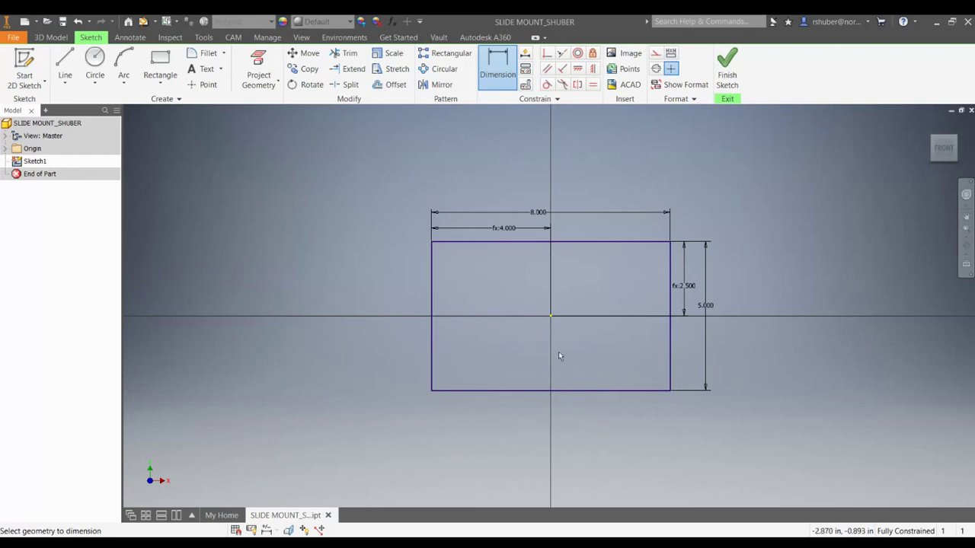
{"action": "left_click", "coordinate": [64, 65]}
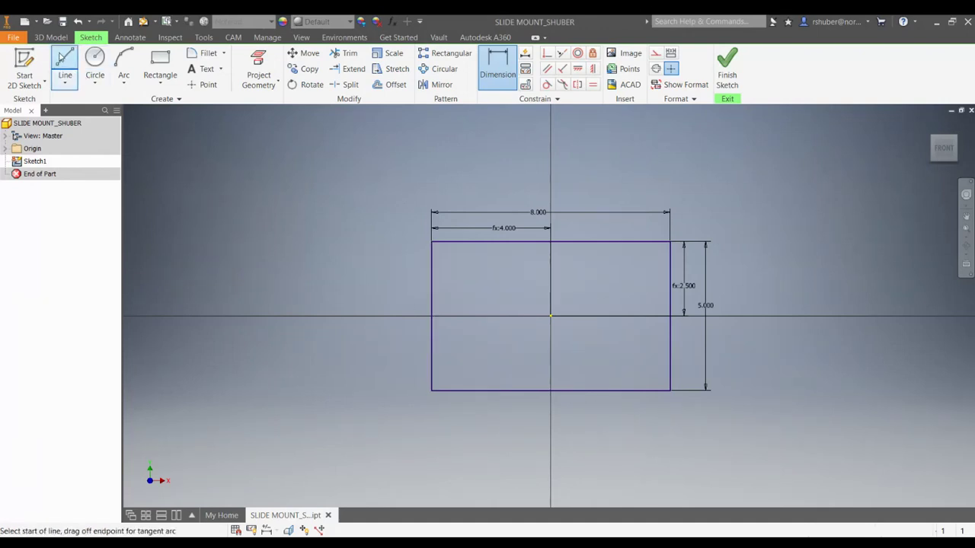
{"action": "left_click", "coordinate": [433, 345]}
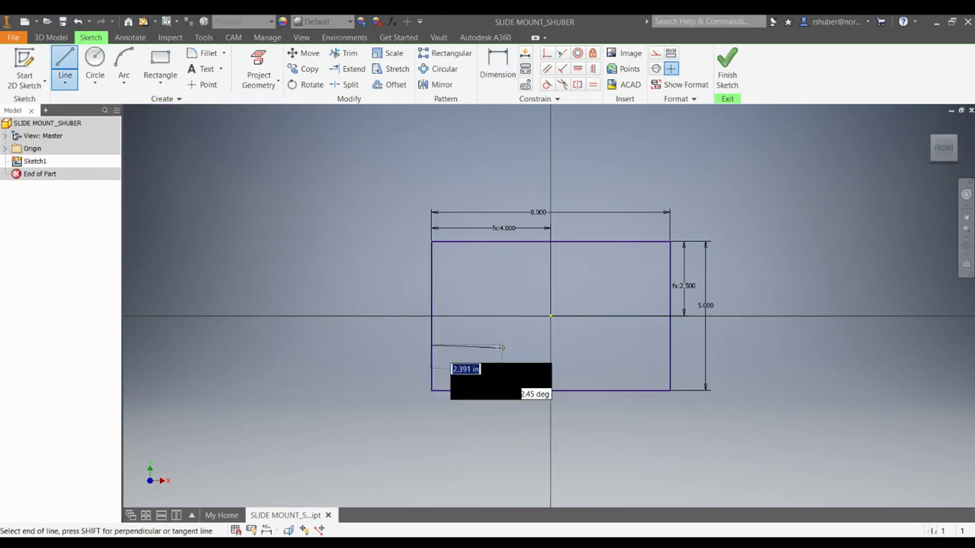
{"action": "left_click", "coordinate": [587, 345]}
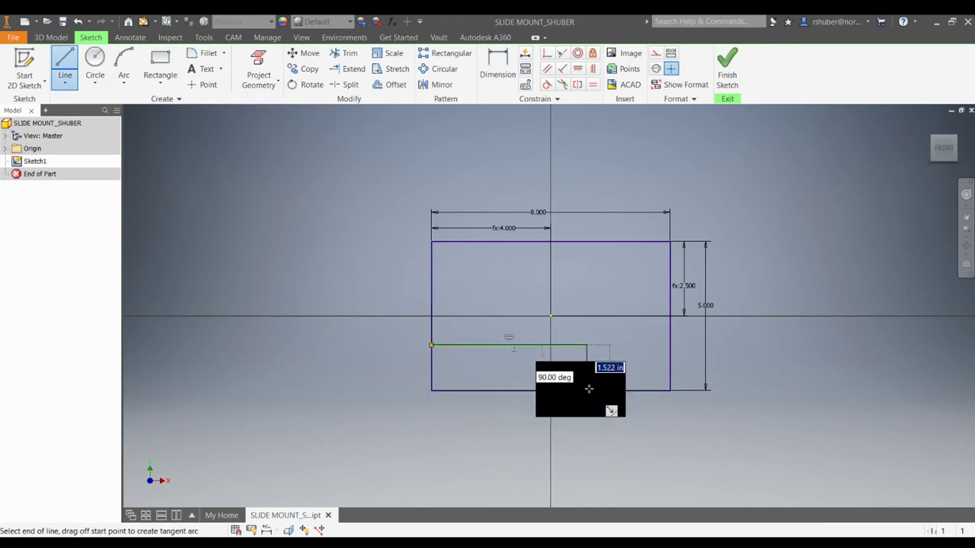
{"action": "double_click", "coordinate": [586, 390]}
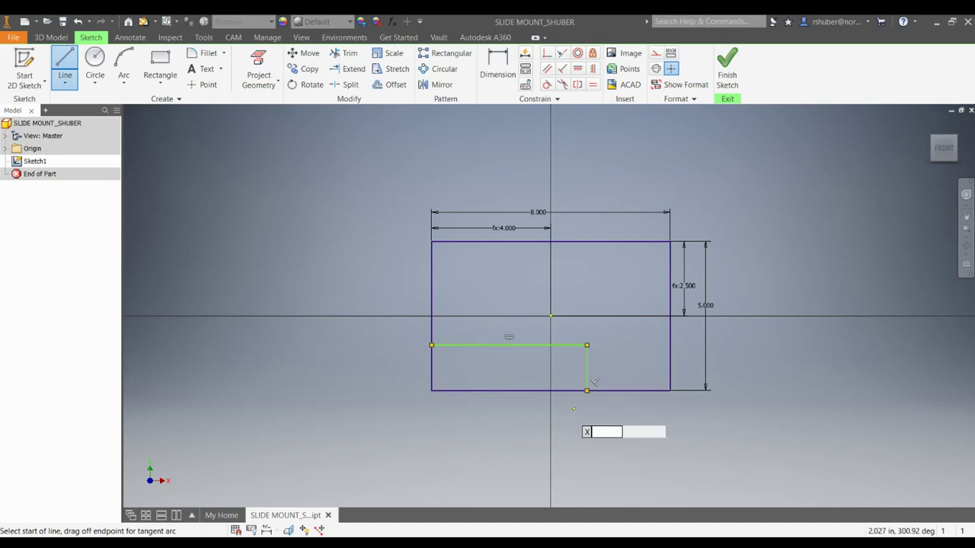
{"action": "key", "text": "Escape"}
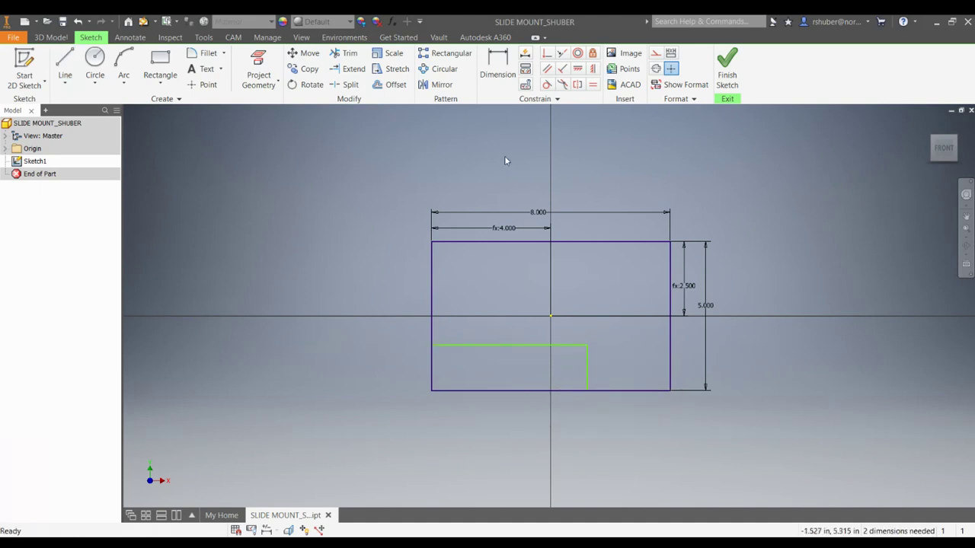
- Dimension the short vertical line to the rectangle's right side and set the distance to 3 in
{"action": "left_click", "coordinate": [496, 64]}
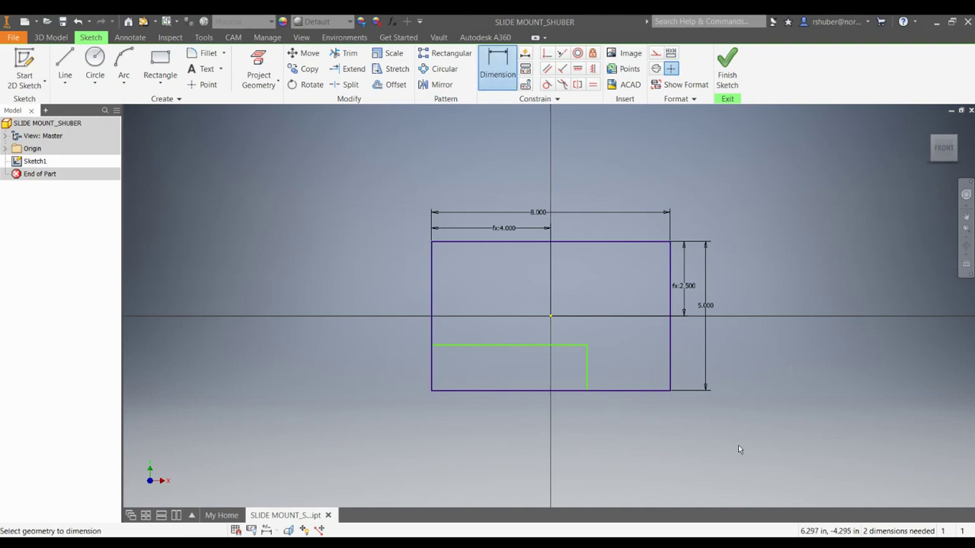
{"action": "left_click", "coordinate": [587, 371]}
{"action": "left_click", "coordinate": [670, 376]}
{"action": "left_click", "coordinate": [629, 409]}
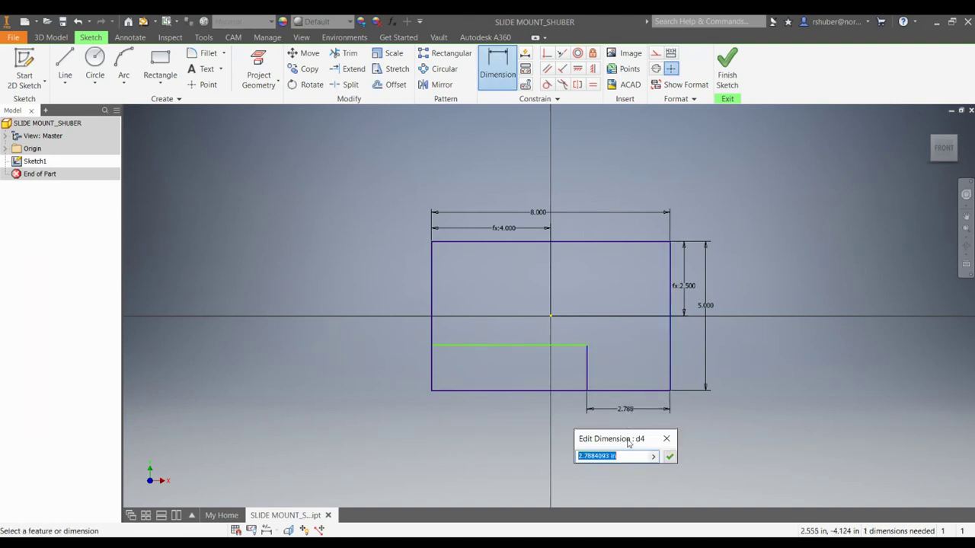
{"action": "type", "text": "3"}
{"action": "key", "text": "Return"}
- Dimension the inner horizontal line to the rectangle's upper edge and set the distance to 3 in
{"action": "left_click", "coordinate": [455, 345]}
{"action": "left_click", "coordinate": [454, 243]}
{"action": "left_click", "coordinate": [408, 285]}
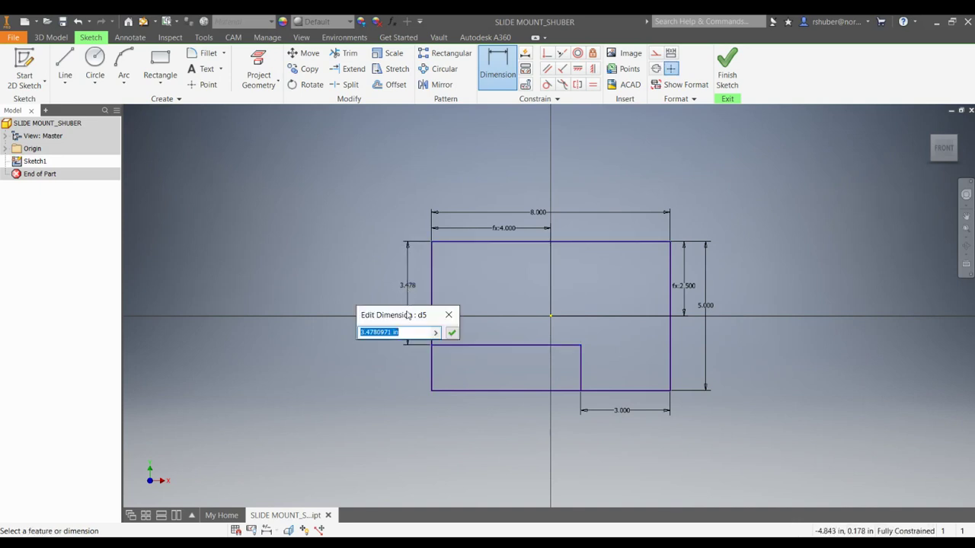
{"action": "type", "text": "3"}
{"action": "key", "text": "Return"}
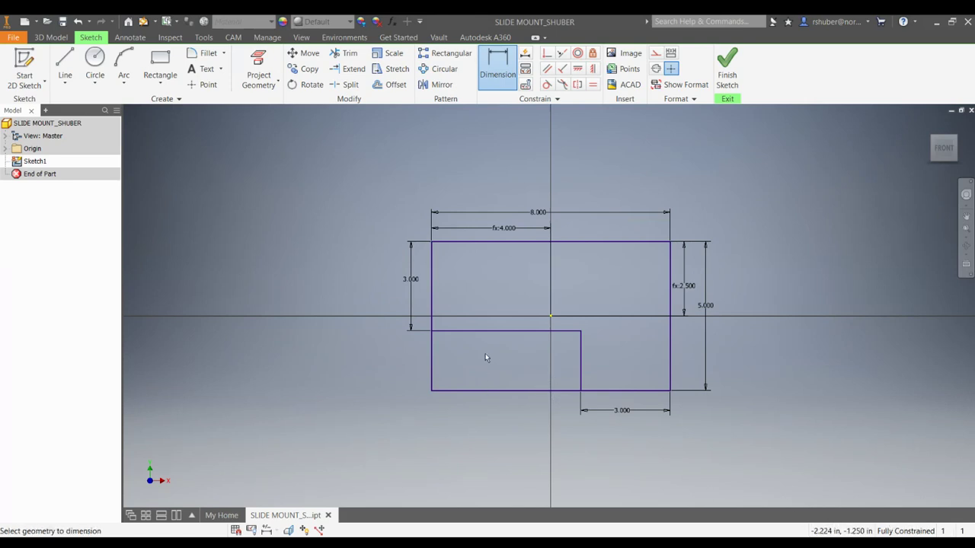
- Trim the two outer segments at the lower-left corner to leave an L-shaped profile
{"action": "left_click", "coordinate": [345, 52]}
{"action": "left_click", "coordinate": [432, 359]}
{"action": "left_click", "coordinate": [465, 390]}
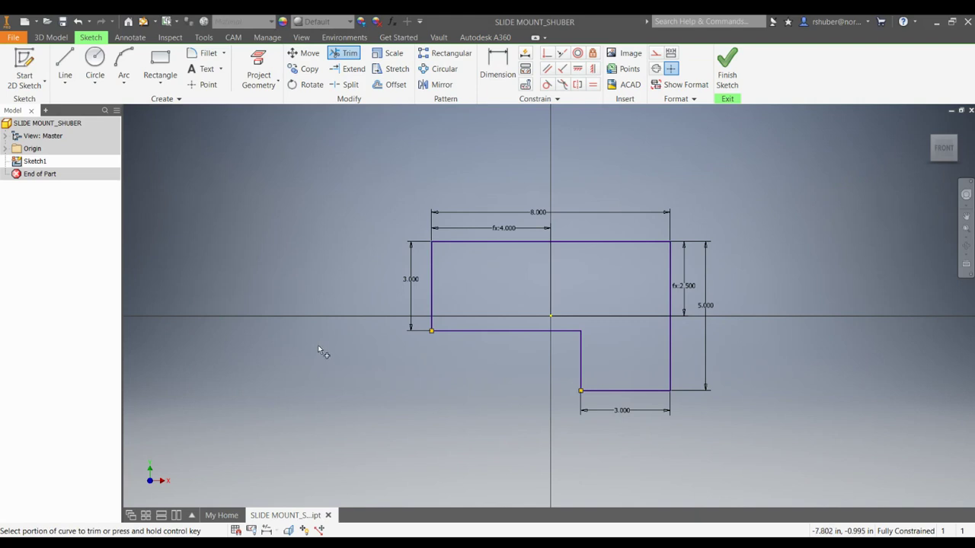
{"action": "key", "text": "Escape"}
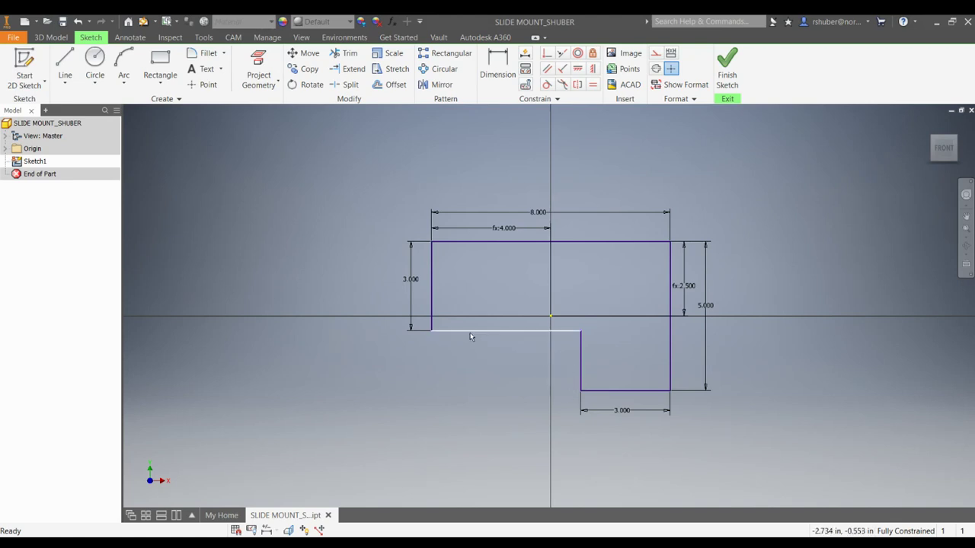
- Sketch a circle about 3.47 in in diameter below the L-shaped profile's inner horizontal edge
{"action": "middle_click_drag", "start_coordinate": [470, 333], "coordinate": [470, 301]}
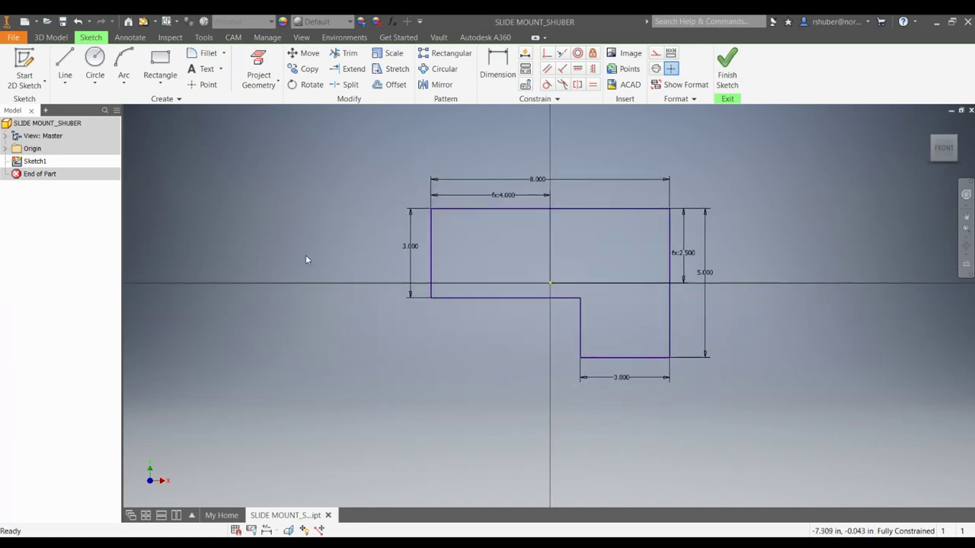
{"action": "left_click", "coordinate": [94, 61]}
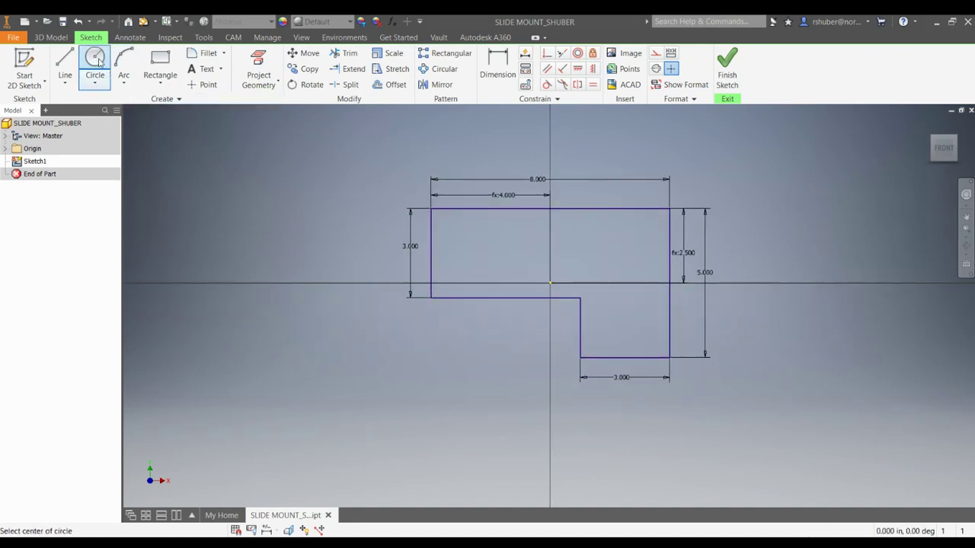
{"action": "left_click", "coordinate": [476, 395]}
{"action": "left_click", "coordinate": [449, 351]}
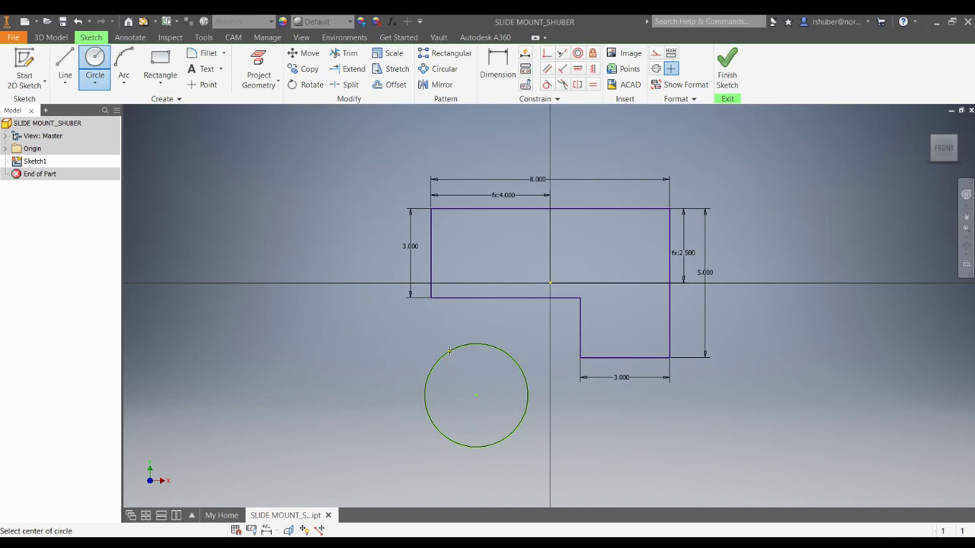
- Dimension the circle's diameter and set it to 6 in
{"action": "left_click", "coordinate": [497, 65]}
{"action": "left_click", "coordinate": [454, 352]}
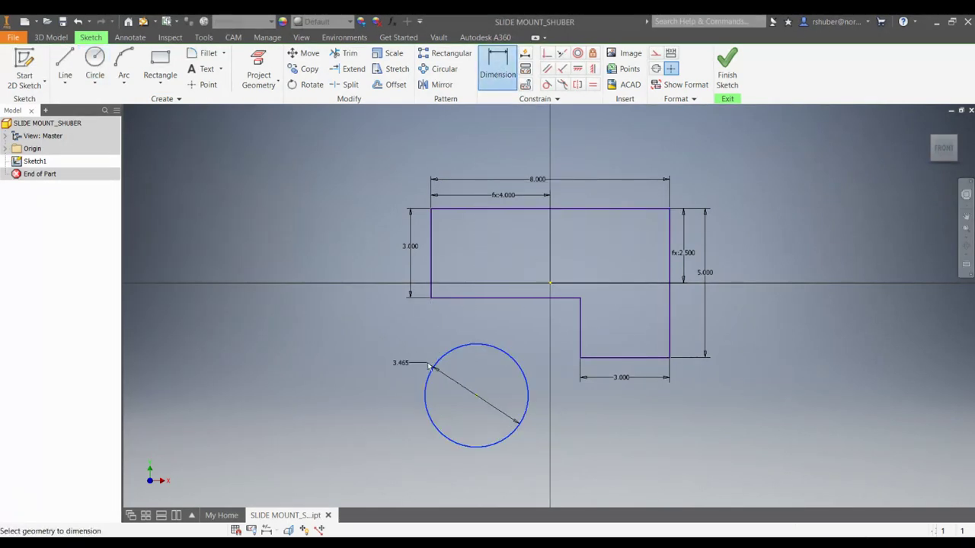
{"action": "left_click", "coordinate": [468, 393]}
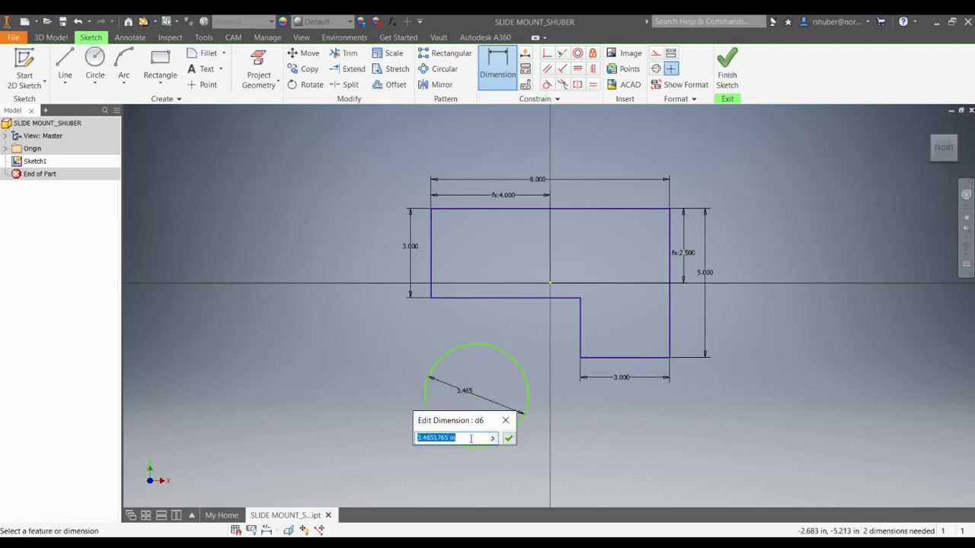
{"action": "left_click_drag", "start_coordinate": [459, 424], "coordinate": [354, 340]}
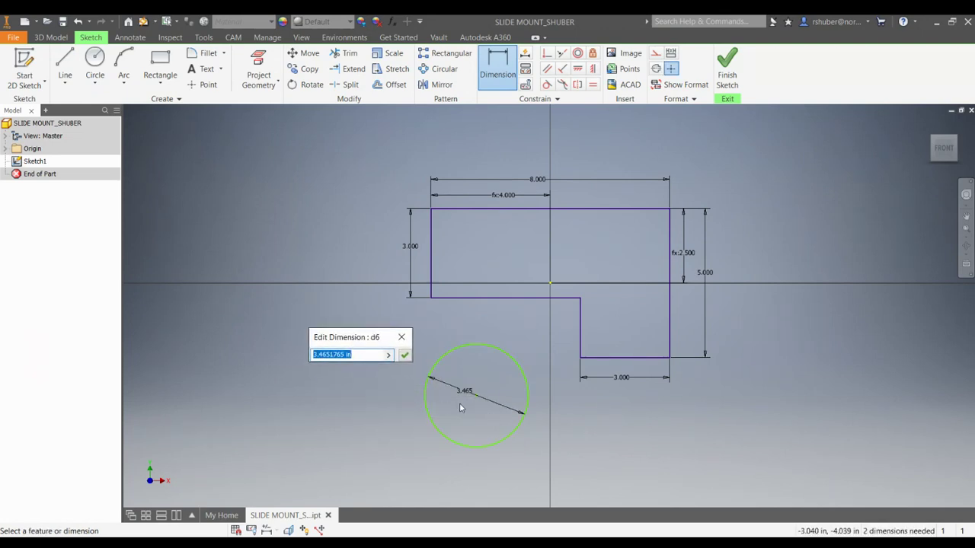
{"action": "type", "text": "6"}
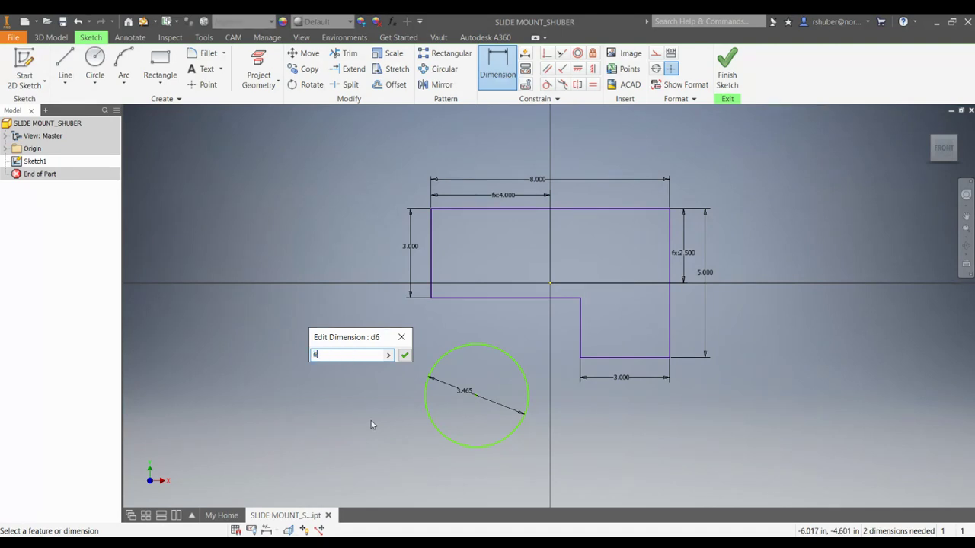
{"action": "key", "text": "Return"}
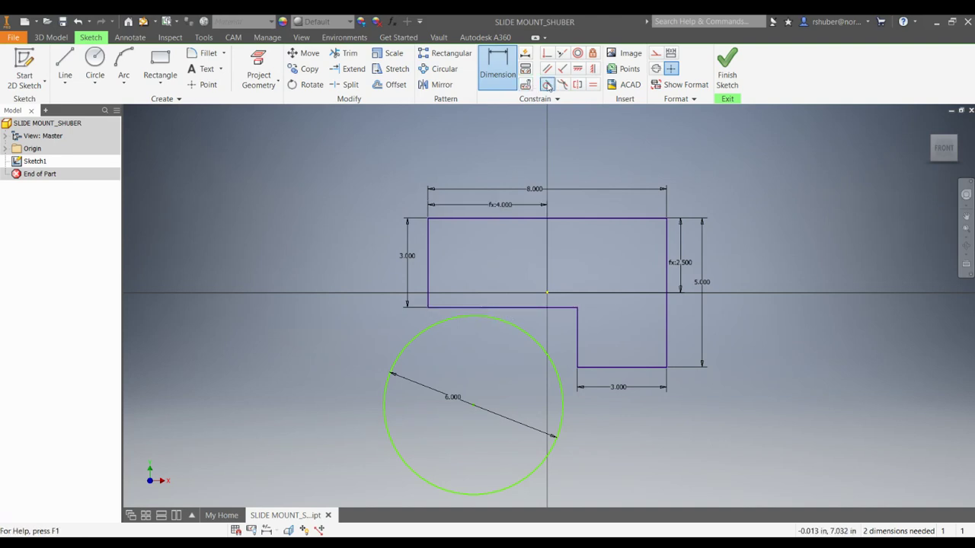
- Apply a tangent constraint between the circle and the profile's inner horizontal edge
{"action": "left_click", "coordinate": [546, 85]}
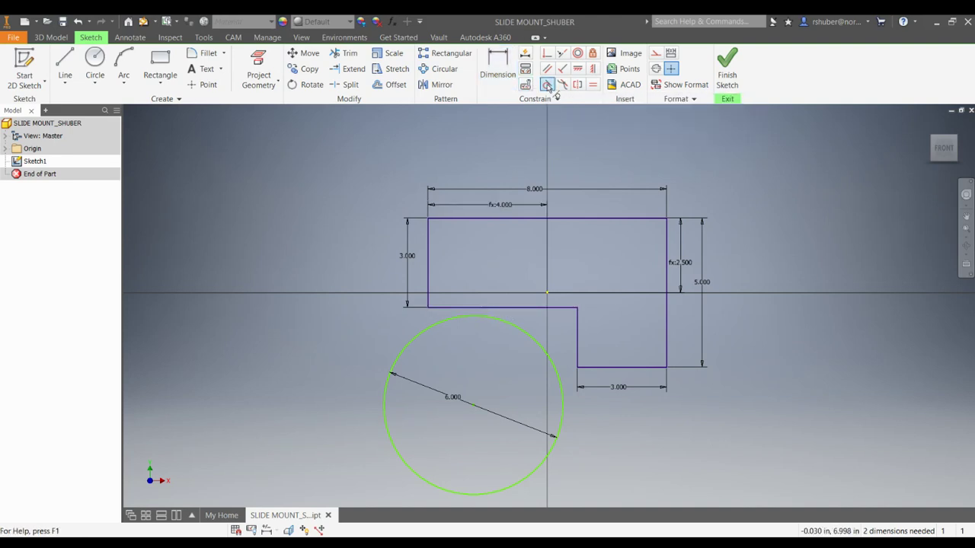
{"action": "left_click", "coordinate": [508, 325]}
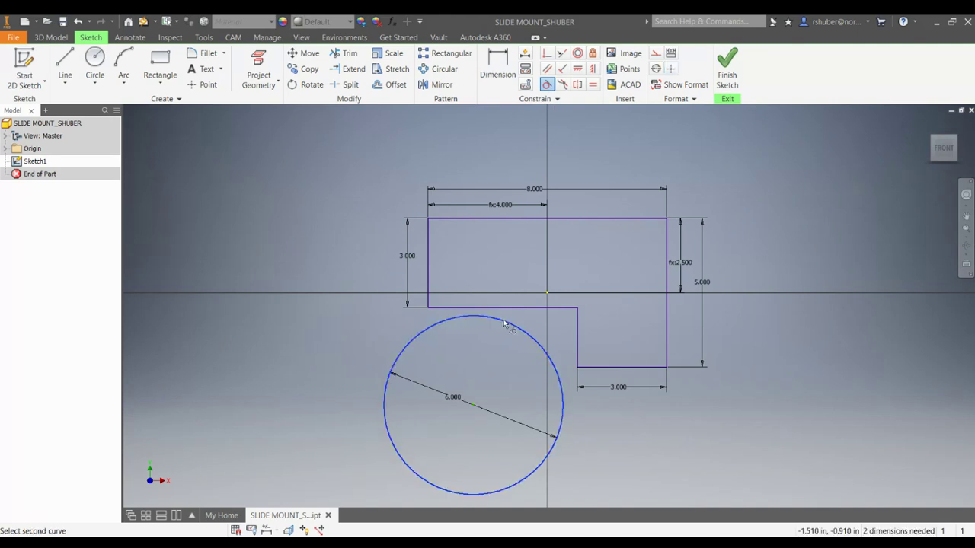
{"action": "left_click", "coordinate": [508, 308]}
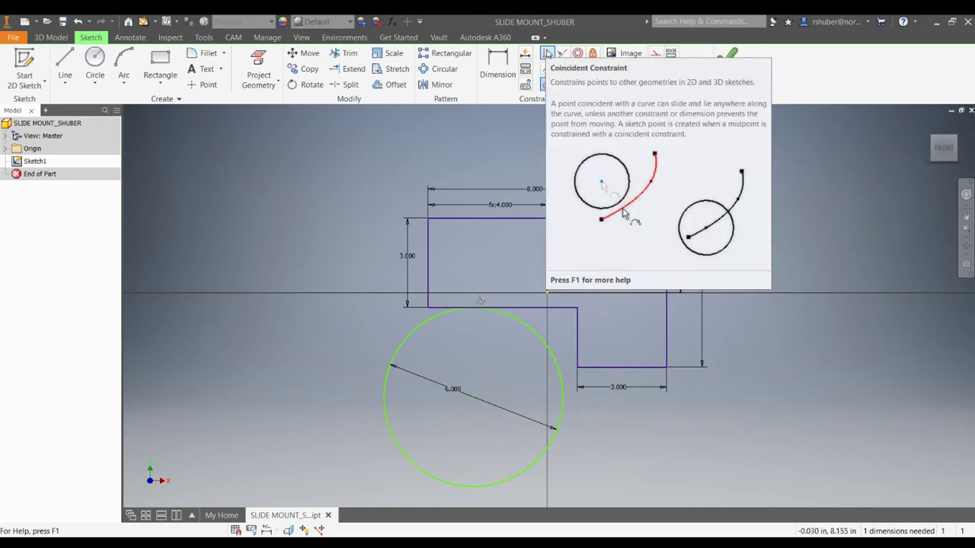
- Constrain the circle coincident with the lower endpoint of the profile's inner vertical edge
{"action": "left_click", "coordinate": [546, 53]}
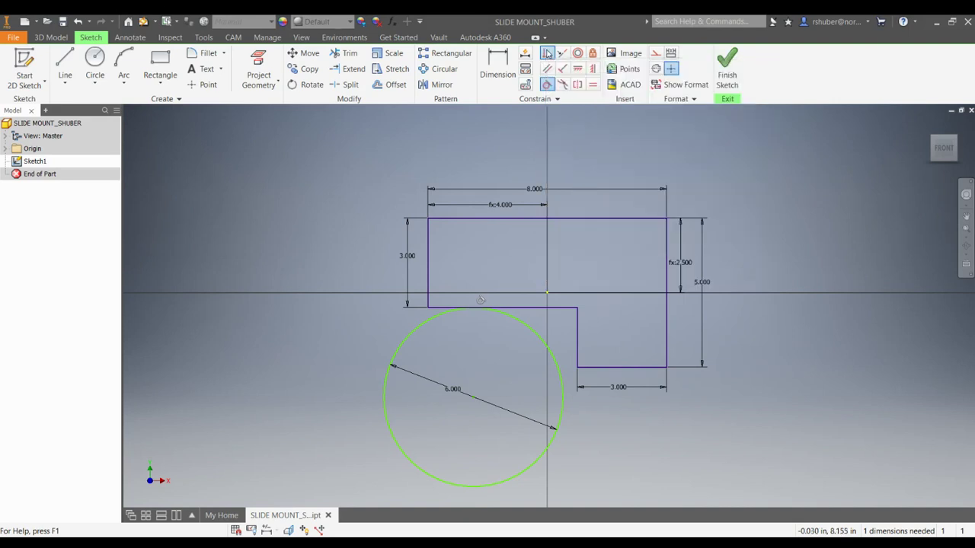
{"action": "left_click", "coordinate": [556, 364]}
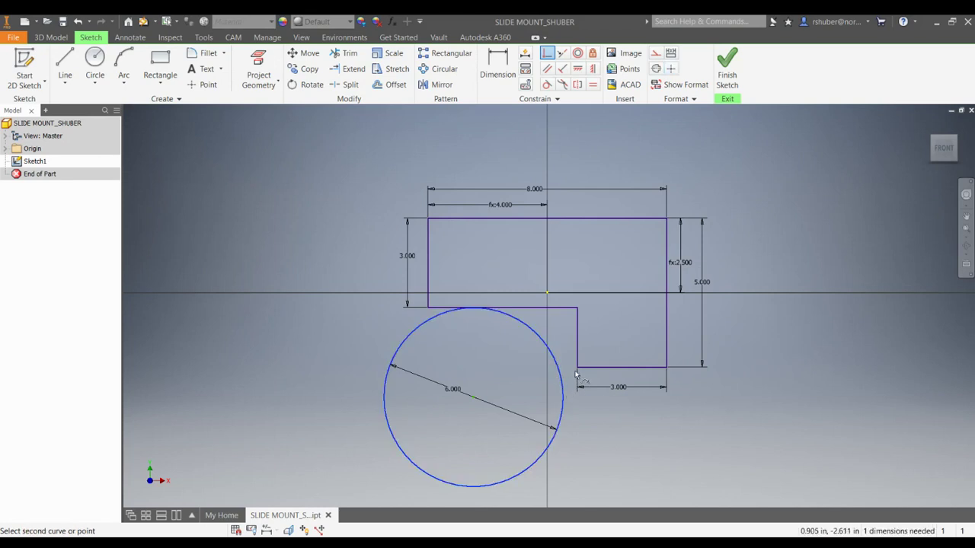
{"action": "left_click", "coordinate": [578, 368]}
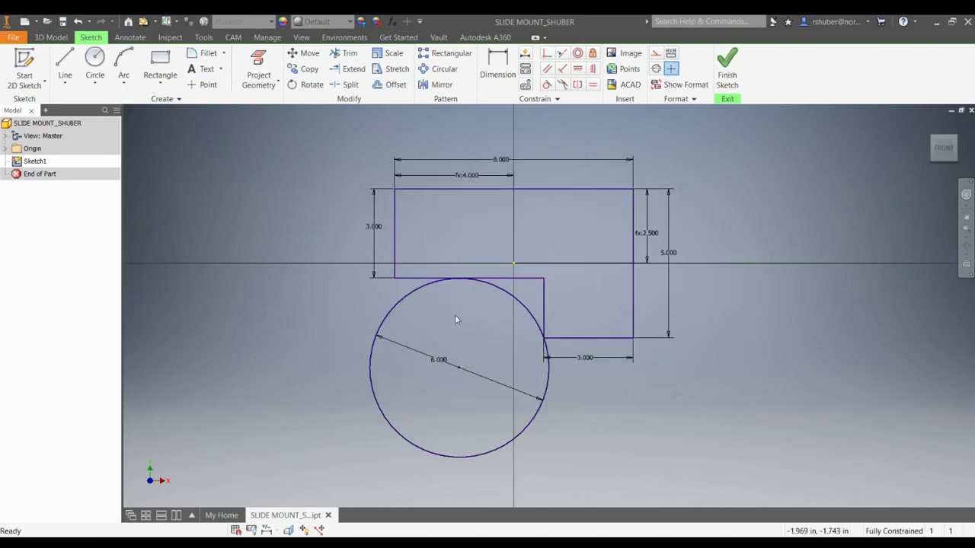
- Trim the circle's outer portion and the two line segments at the inner corner, leaving a concave arc between the horizontal edges
{"action": "middle_click_drag", "start_coordinate": [460, 317], "coordinate": [489, 326]}
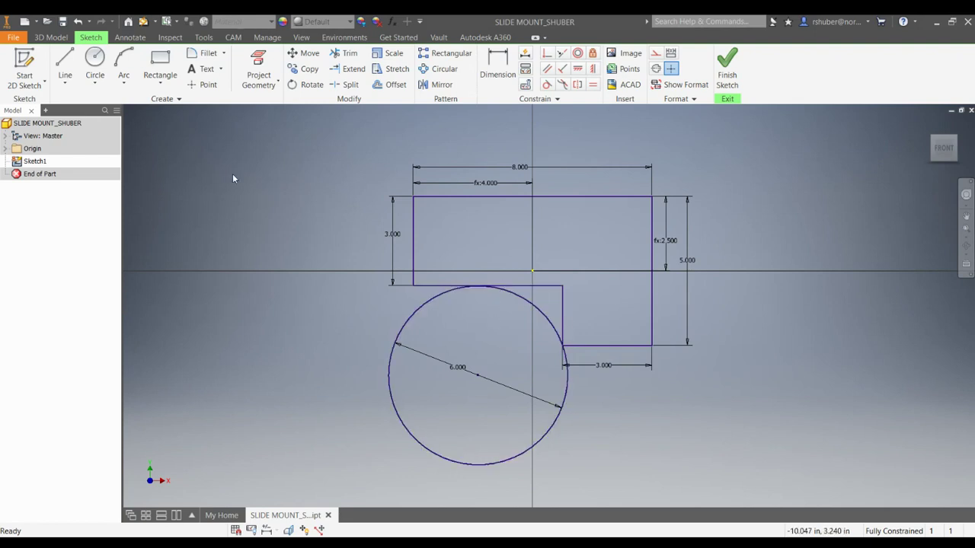
{"action": "left_click", "coordinate": [346, 54]}
{"action": "left_click", "coordinate": [448, 306]}
{"action": "left_click", "coordinate": [547, 291]}
{"action": "left_click", "coordinate": [564, 301]}
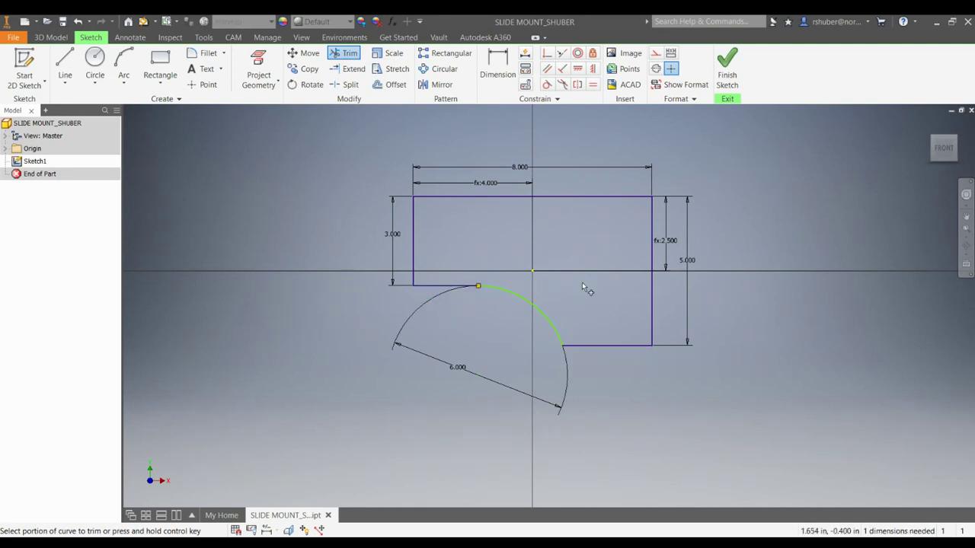
{"action": "key", "text": "Escape"}
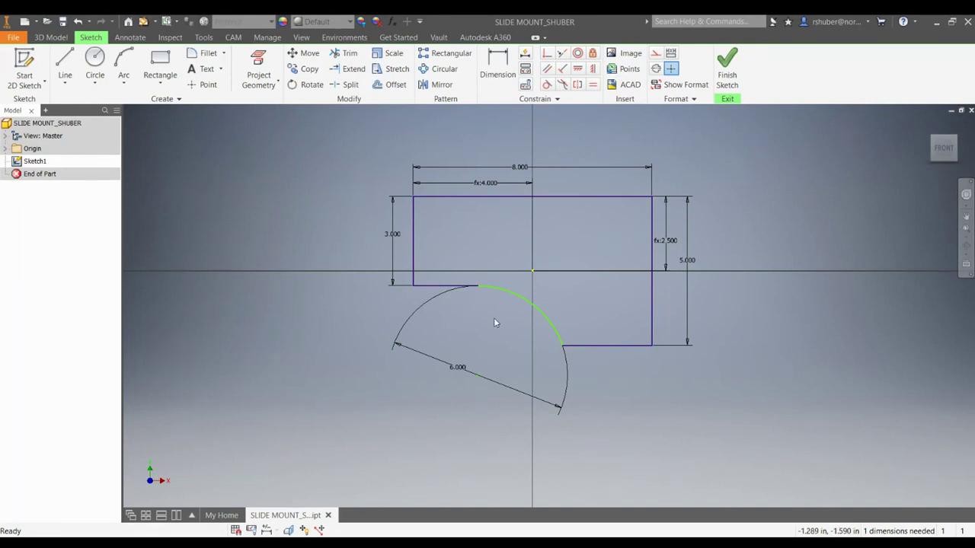
- Delete the arc's diameter dimension and replace it with a 3 in radius dimension
{"action": "left_click", "coordinate": [460, 367]}
{"action": "key", "text": "Delete"}
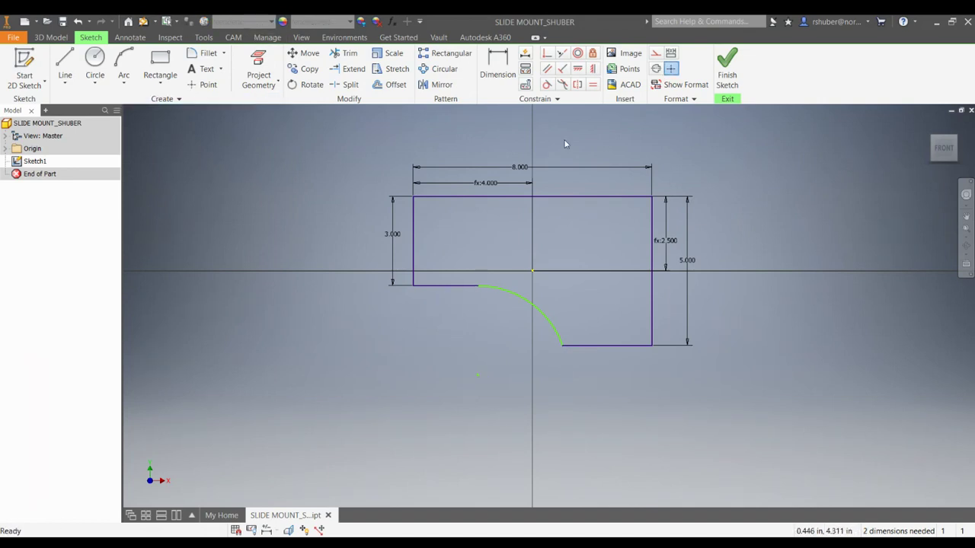
{"action": "left_click", "coordinate": [507, 69]}
{"action": "left_click", "coordinate": [521, 294]}
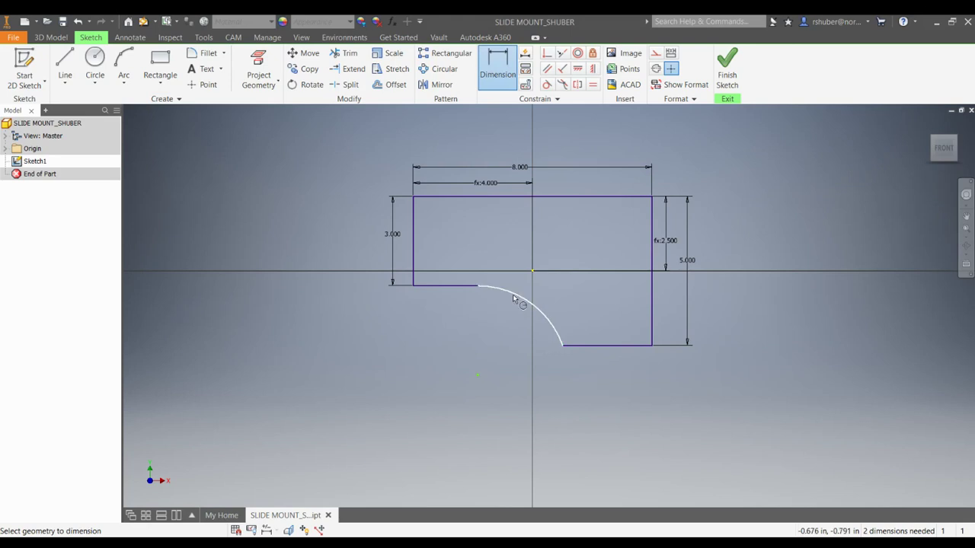
{"action": "left_click", "coordinate": [500, 338]}
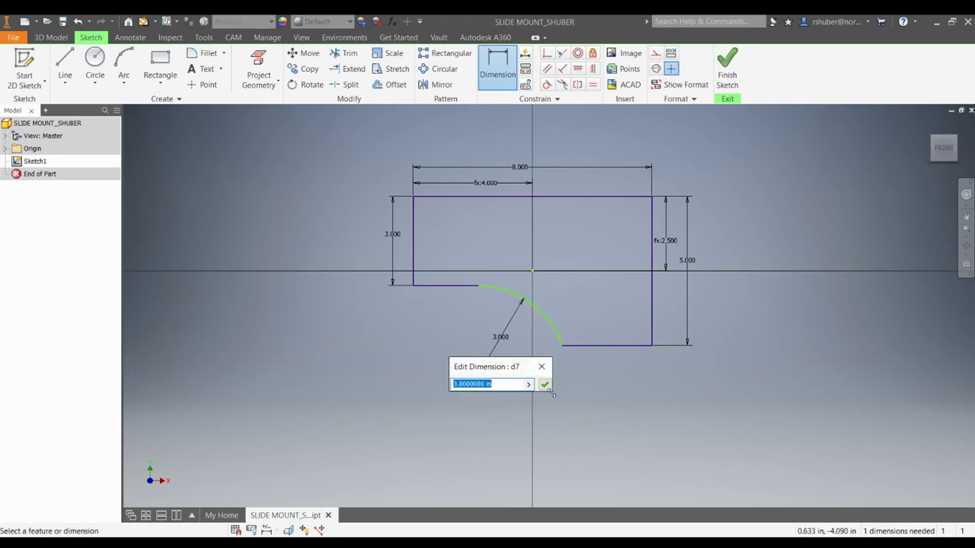
{"action": "left_click", "coordinate": [544, 385]}
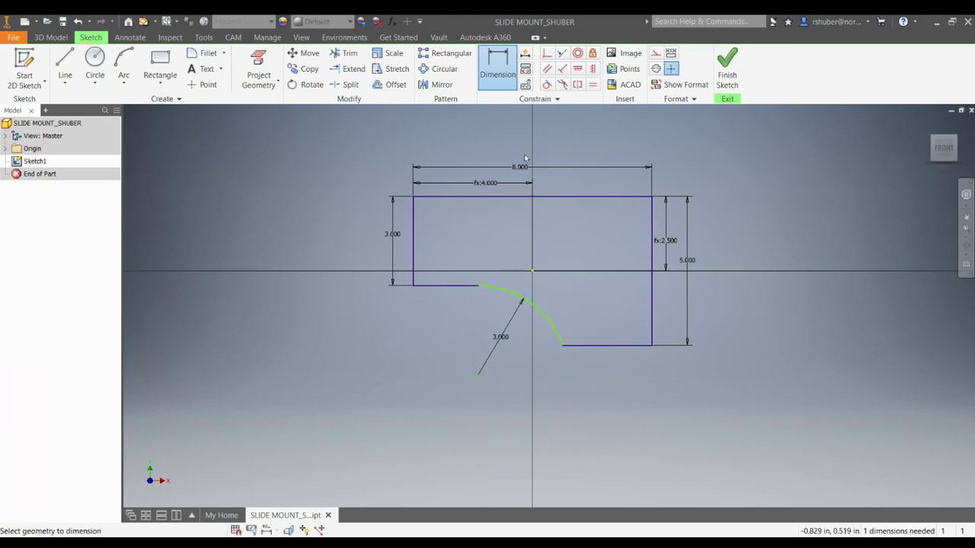
- Dimension the length of the profile's lowest horizontal edge at 3 in
{"action": "left_click", "coordinate": [648, 346]}
{"action": "left_click", "coordinate": [607, 369]}
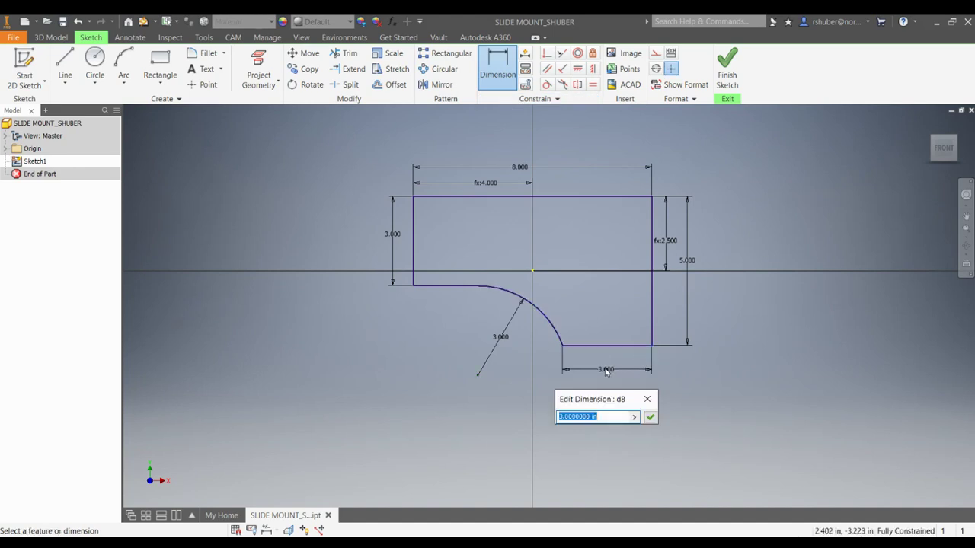
{"action": "left_click", "coordinate": [650, 417]}
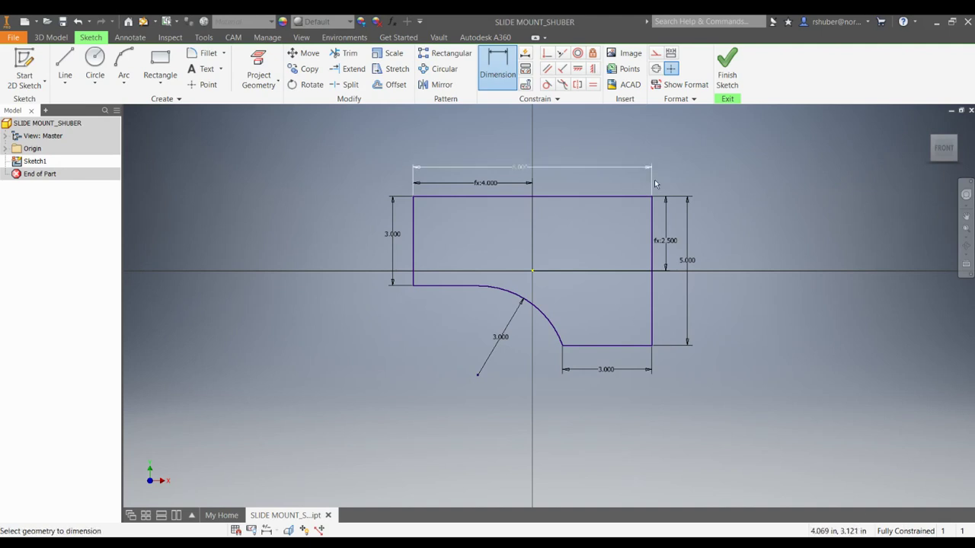
- Finish the sketch and extrude the profile 4 in into a solid
{"action": "middle_click_drag", "start_coordinate": [642, 259], "coordinate": [666, 281]}
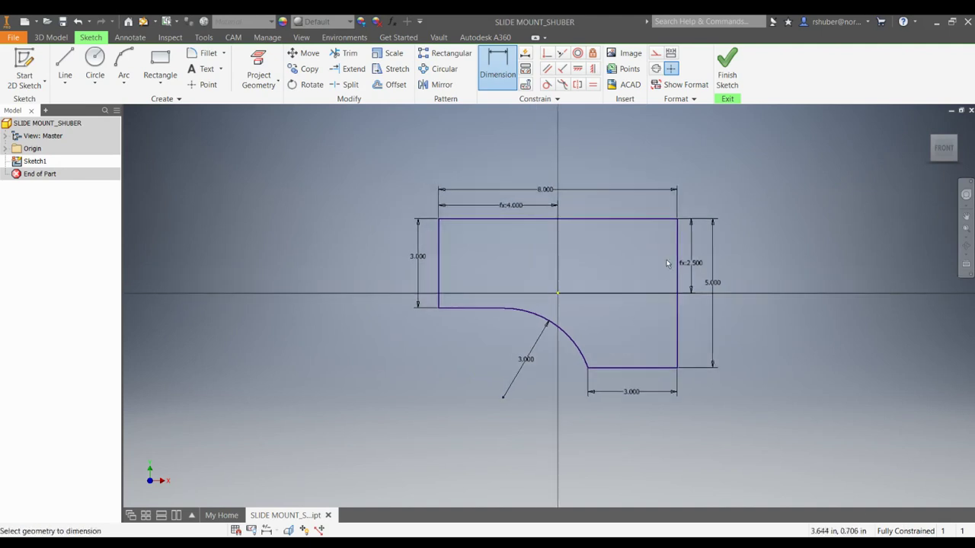
{"action": "left_click", "coordinate": [726, 69]}
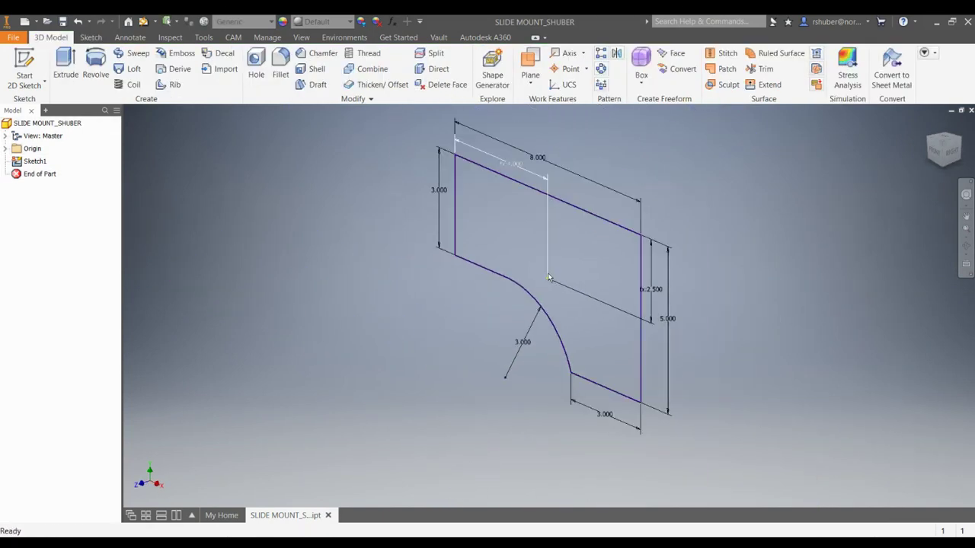
{"action": "left_click", "coordinate": [71, 69]}
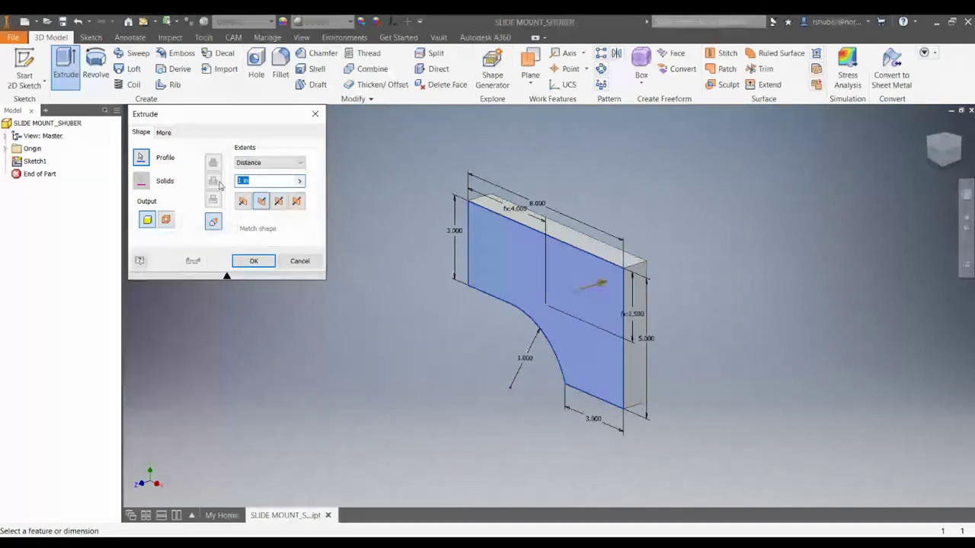
{"action": "type", "text": "4"}
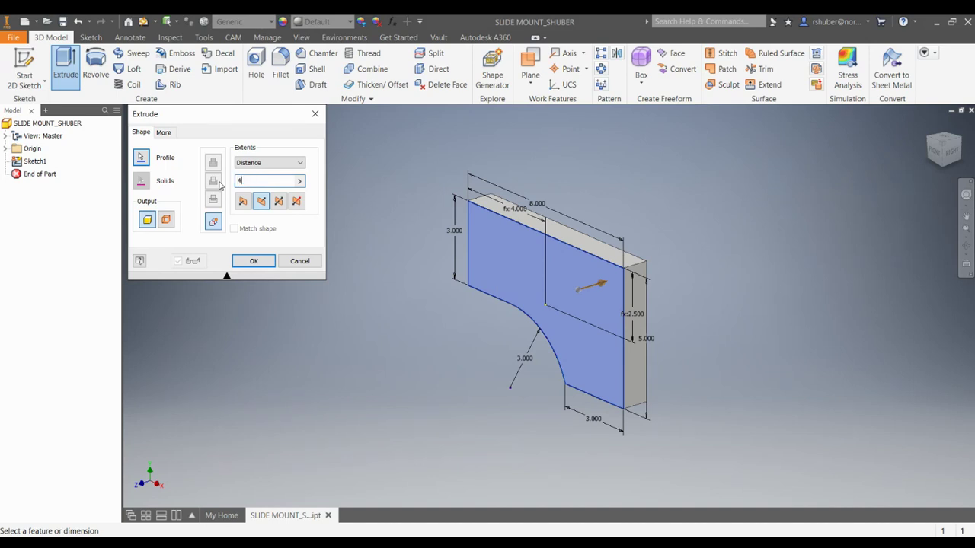
{"action": "left_click", "coordinate": [253, 262]}
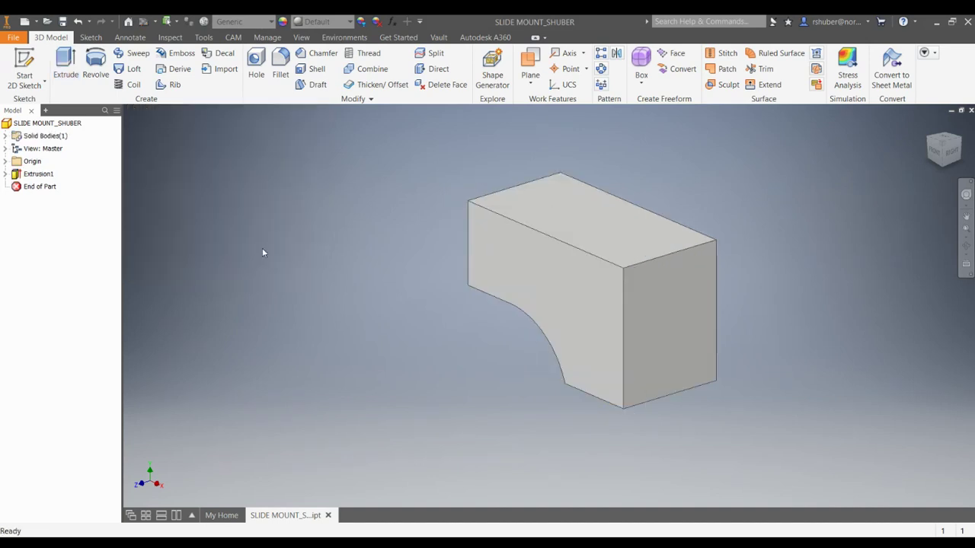
- Start a new 2D sketch on the solid's upper rectangular face
{"action": "middle_click_drag", "start_coordinate": [503, 375], "coordinate": [469, 381]}
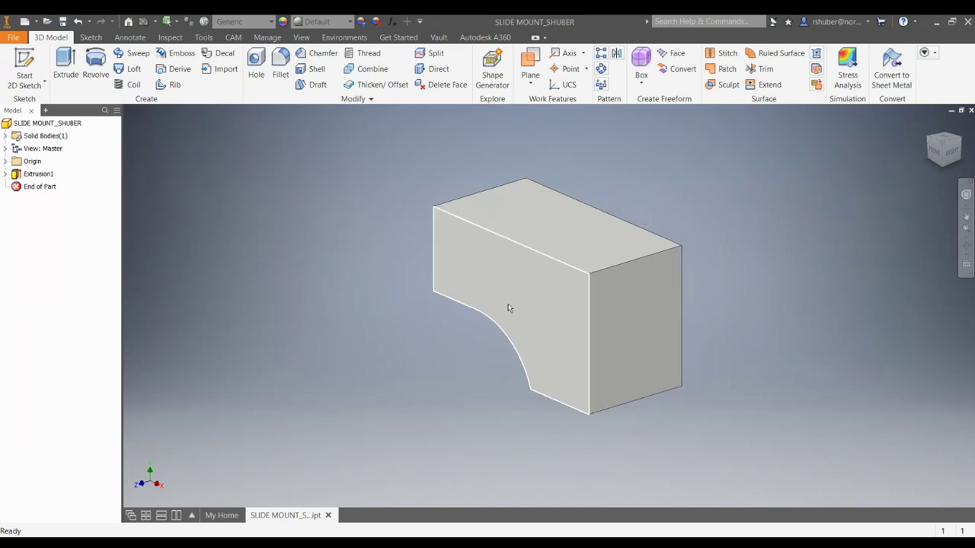
{"action": "scroll", "coordinate": [517, 296], "scroll_direction": "up", "scroll_amount": 2}
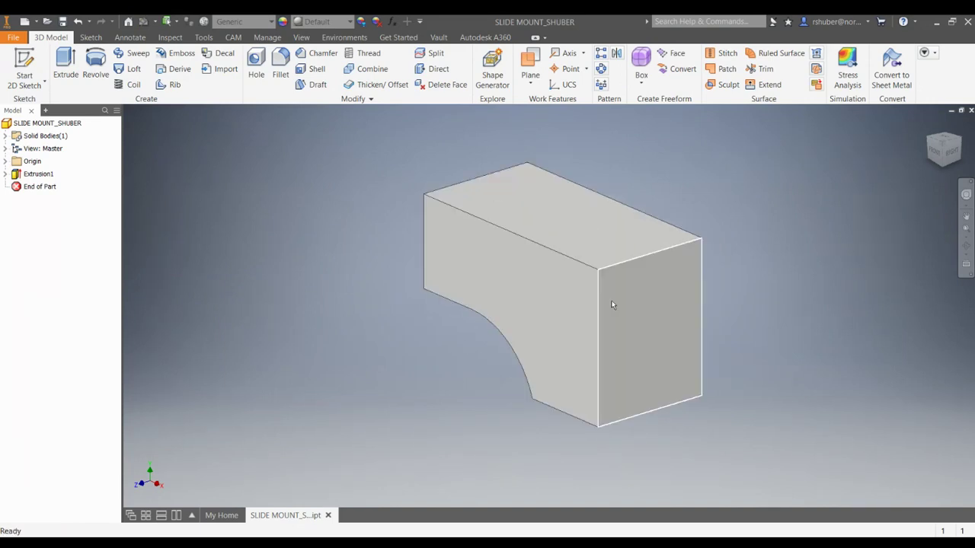
{"action": "scroll", "coordinate": [632, 320], "scroll_direction": "down", "scroll_amount": 2}
{"action": "scroll", "coordinate": [631, 319], "scroll_direction": "up", "scroll_amount": 3}
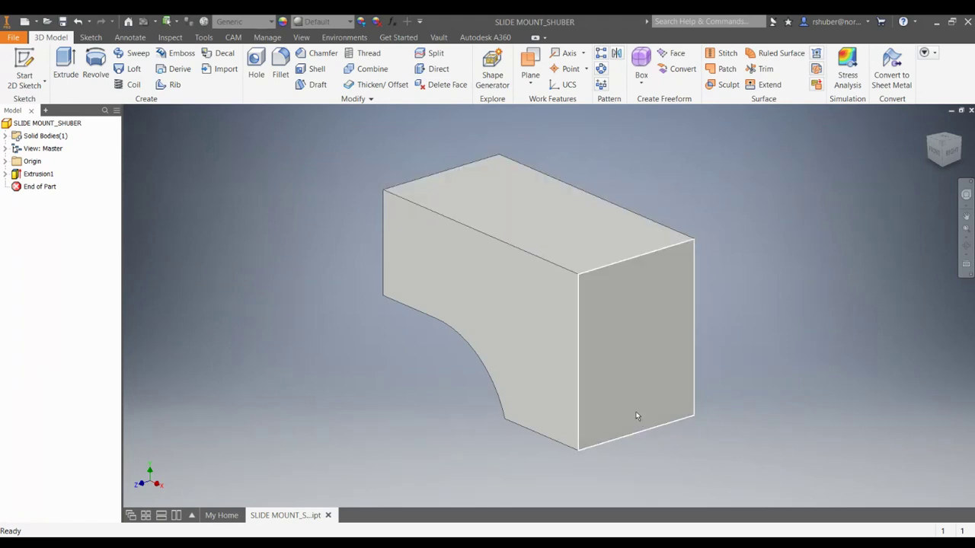
{"action": "left_click", "coordinate": [25, 84]}
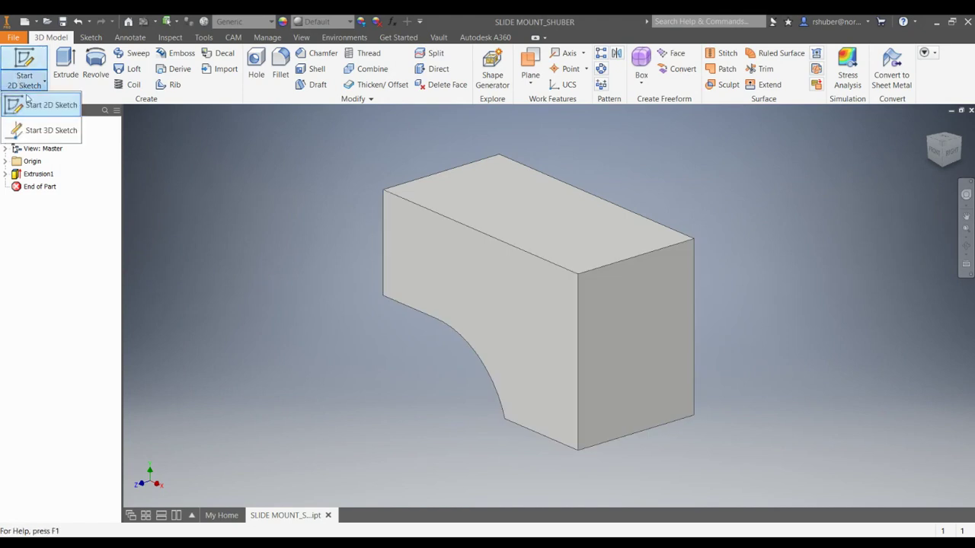
{"action": "left_click", "coordinate": [33, 107]}
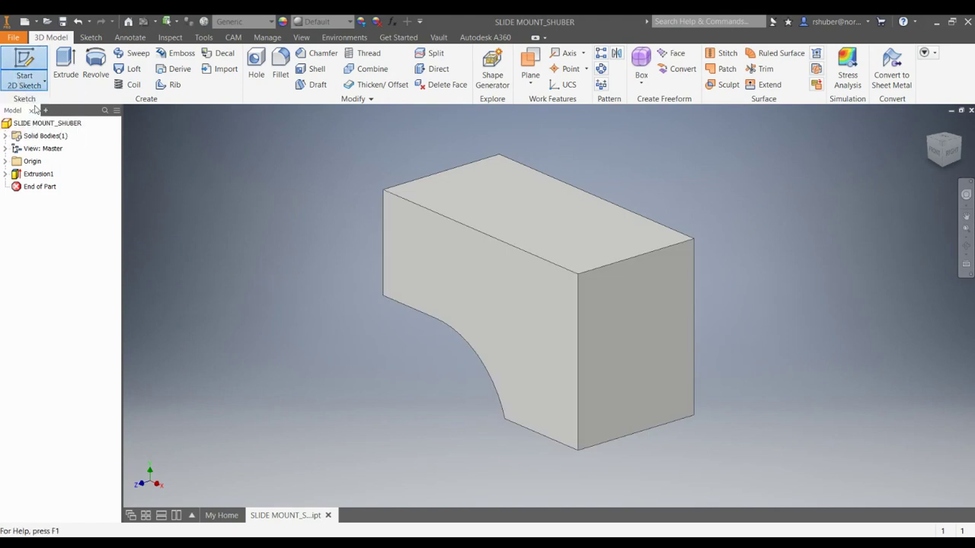
{"action": "left_click", "coordinate": [571, 238]}
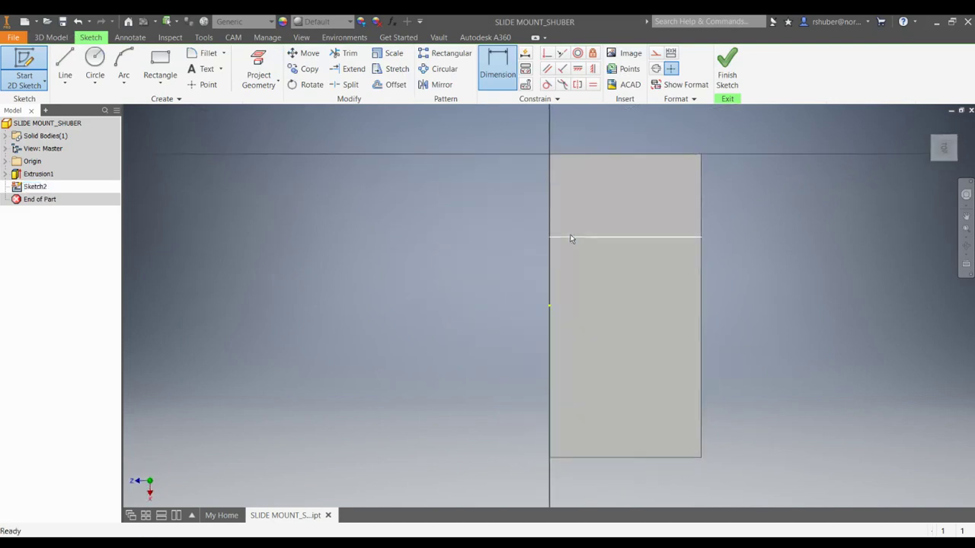
{"action": "left_click", "coordinate": [960, 128]}
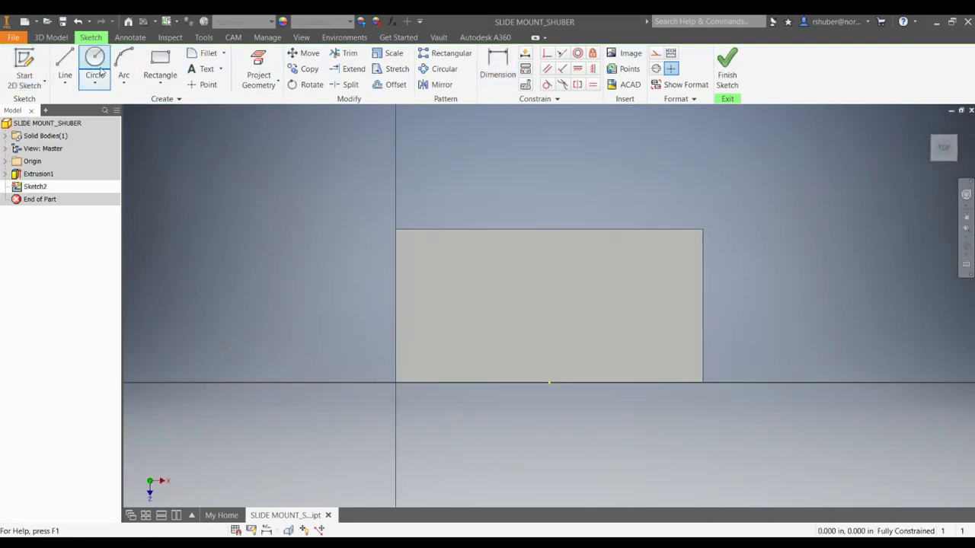
- Draw a closed rectangle of lines, about 3.7 in wide and 1.7 in high, in the face's lower-right corner
{"action": "left_click", "coordinate": [65, 65]}
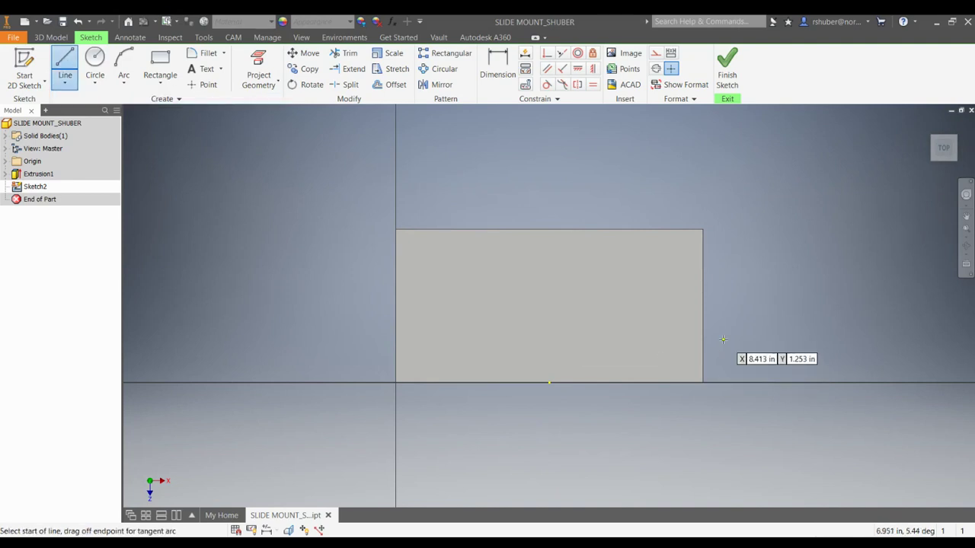
{"action": "left_click", "coordinate": [702, 316]}
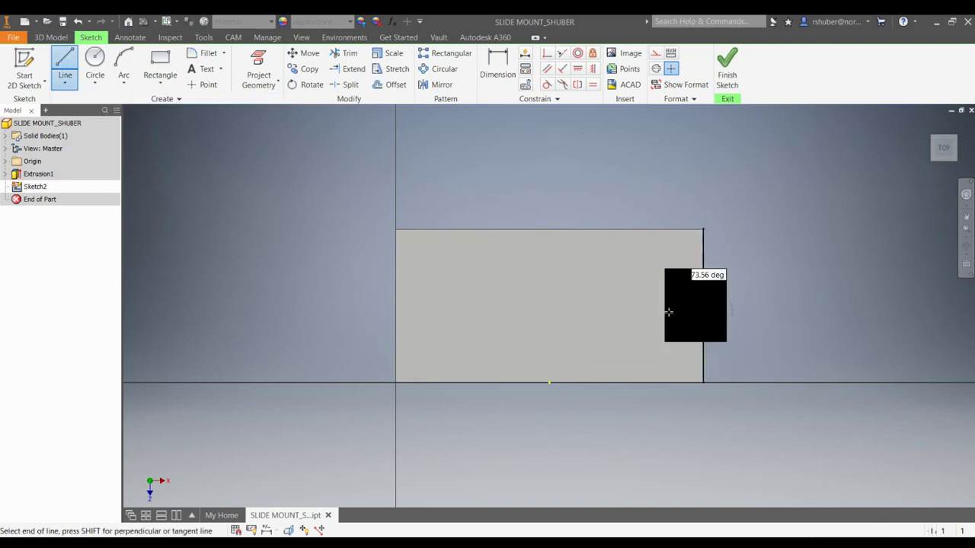
{"action": "left_click", "coordinate": [560, 315]}
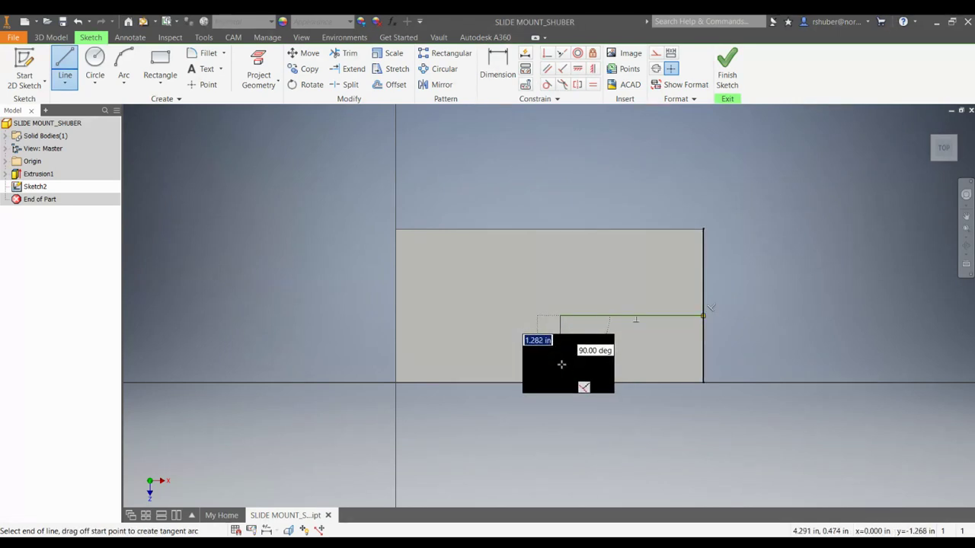
{"action": "left_click", "coordinate": [560, 380]}
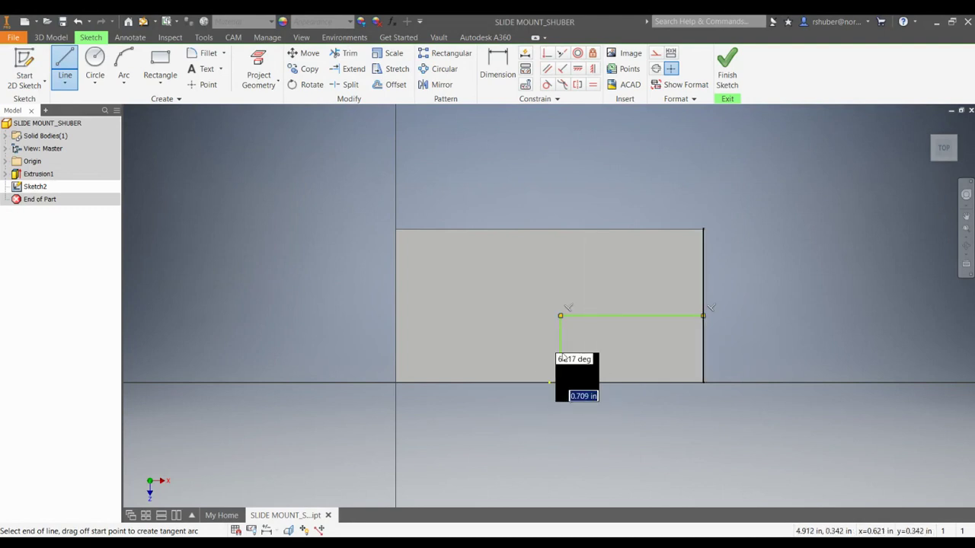
{"action": "left_click", "coordinate": [702, 382]}
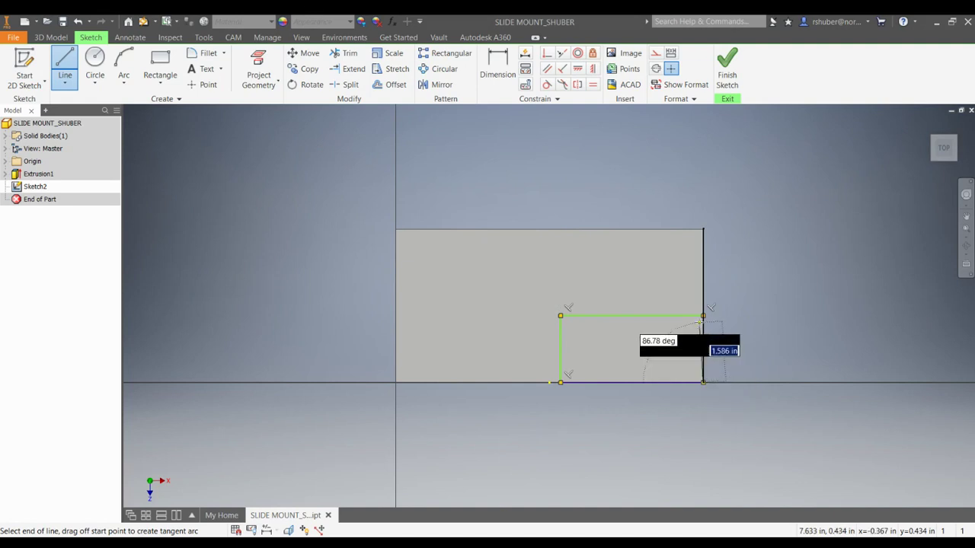
{"action": "double_click", "coordinate": [702, 315]}
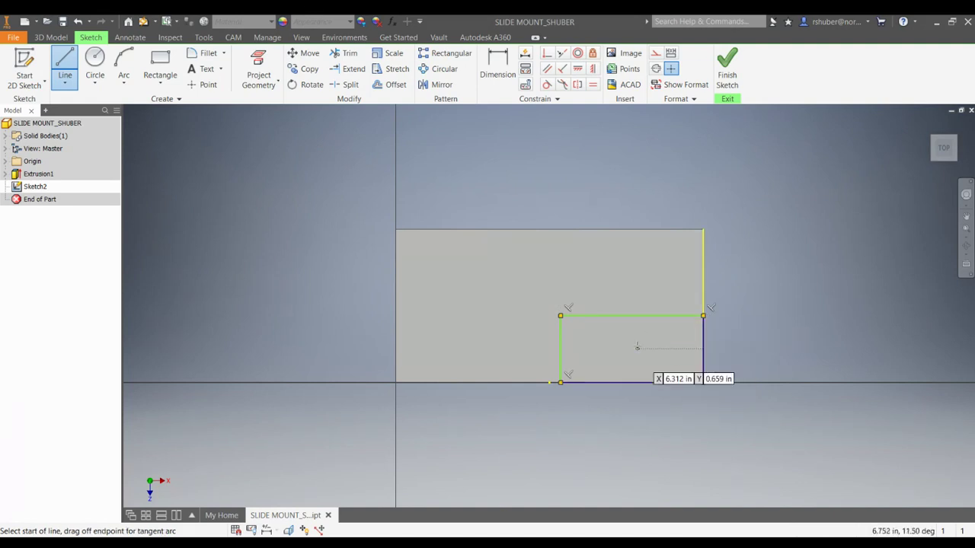
- Dimension the rectangle's upper line at 2 in from the face's upper edge
{"action": "left_click", "coordinate": [499, 72]}
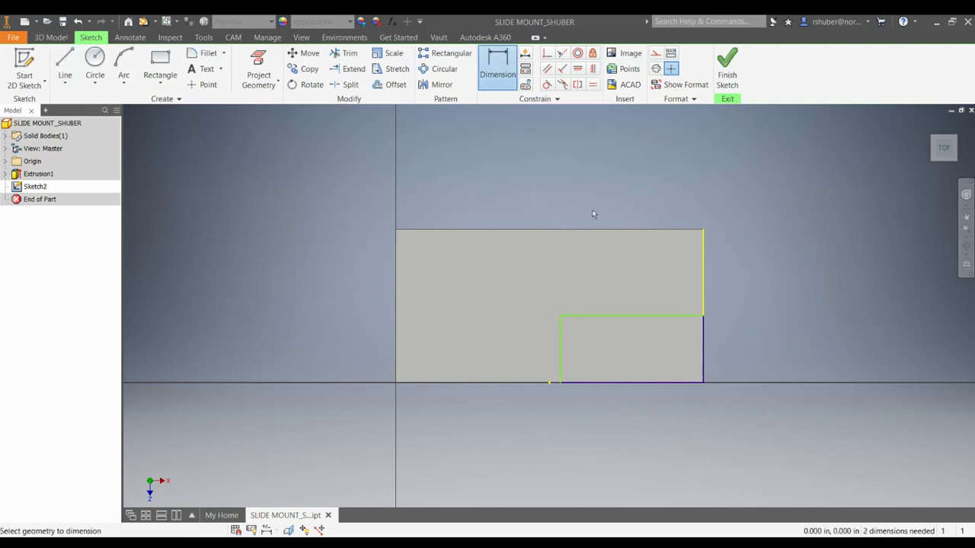
{"action": "left_click", "coordinate": [670, 317]}
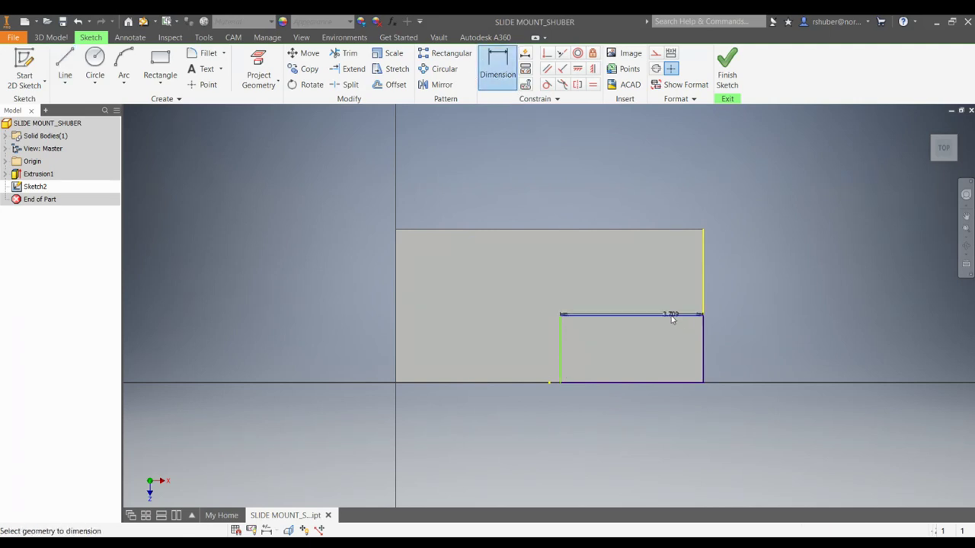
{"action": "left_click", "coordinate": [664, 230]}
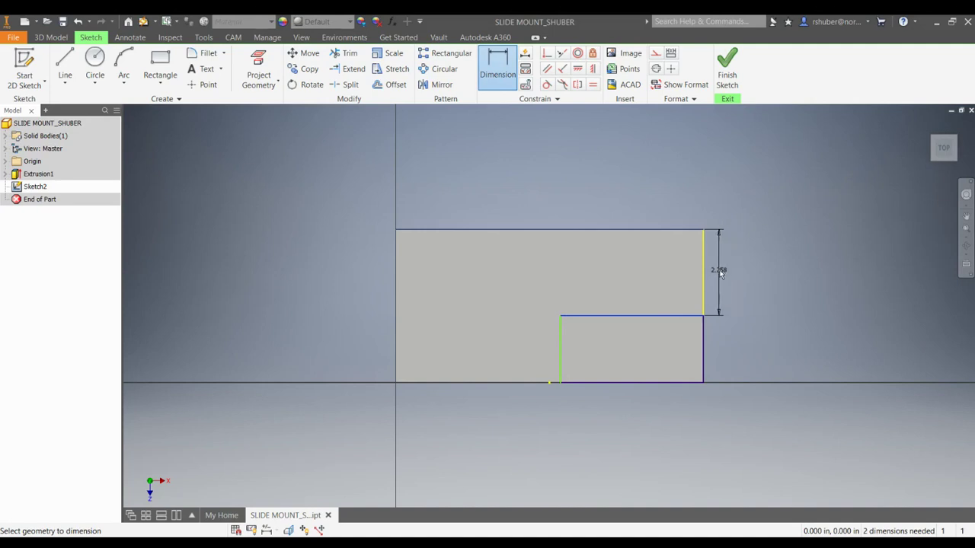
{"action": "left_click", "coordinate": [726, 273]}
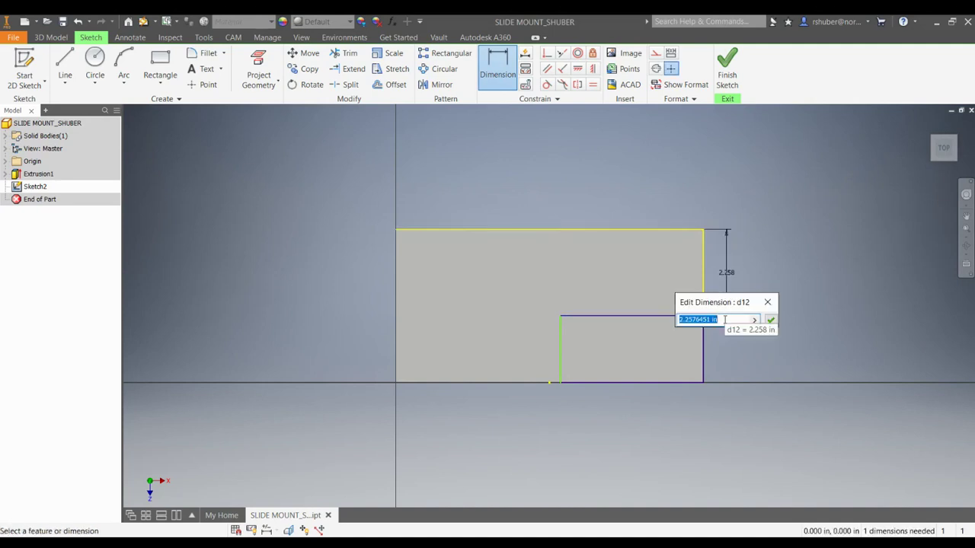
{"action": "type", "text": "2"}
{"action": "key", "text": "Return"}
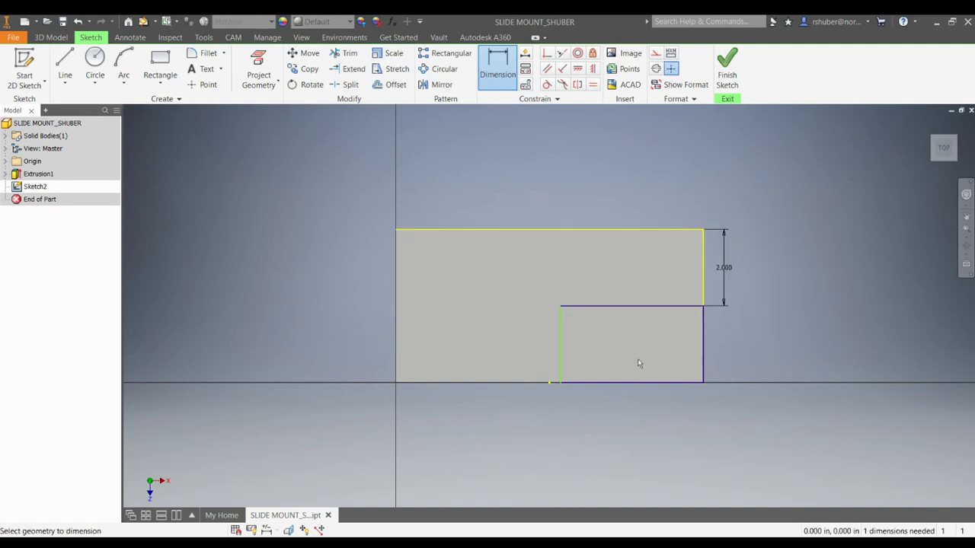
- Dimension the rectangle's left line at 4 in from the face's left edge
{"action": "left_click", "coordinate": [559, 347]}
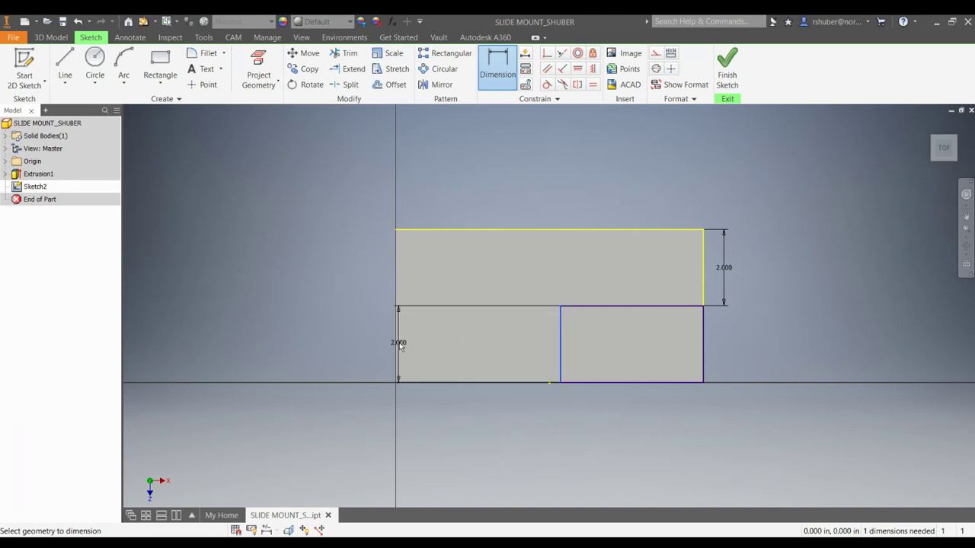
{"action": "left_click", "coordinate": [397, 349]}
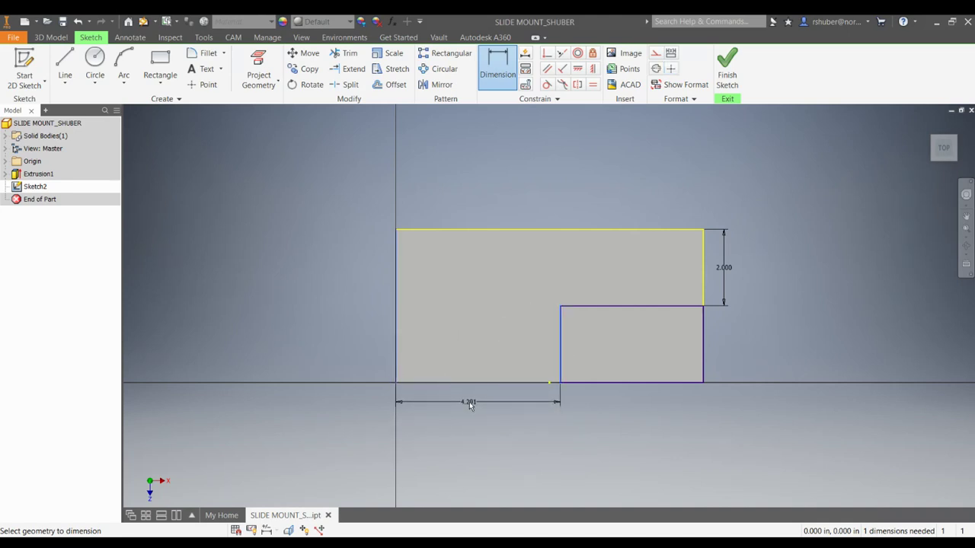
{"action": "left_click", "coordinate": [468, 402]}
{"action": "type", "text": "4"}
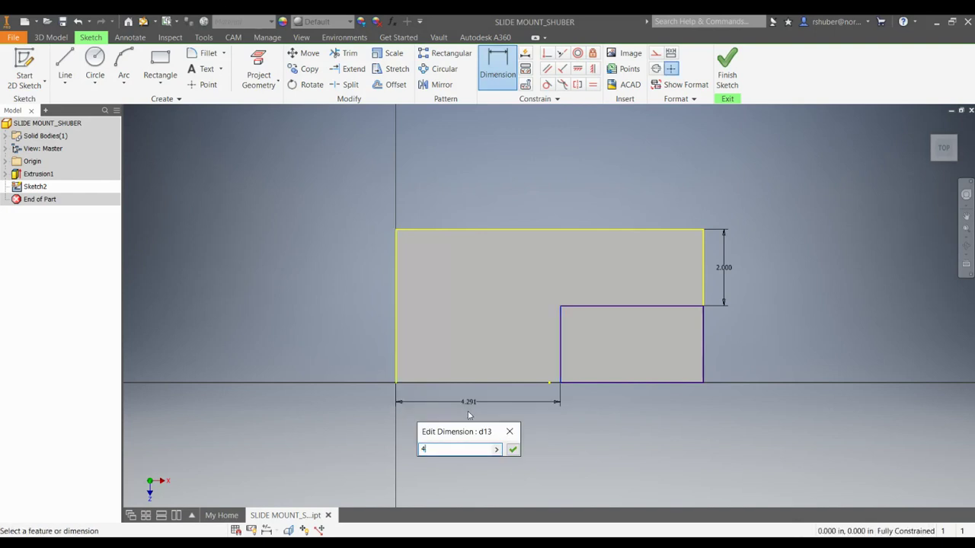
{"action": "key", "text": "Return"}
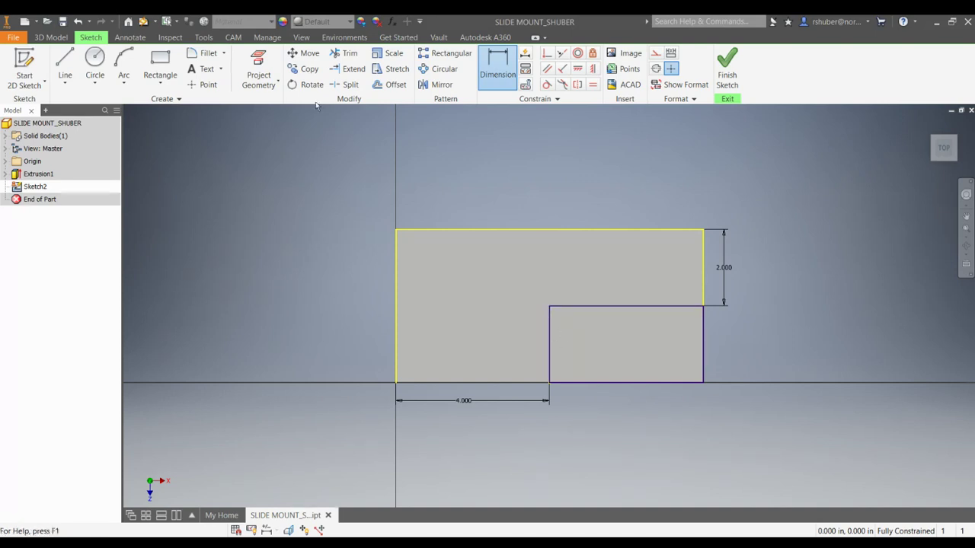
- Fillet the rectangle's inner corner, where its upper and left lines meet, with a 1 in radius
{"action": "left_click", "coordinate": [205, 55]}
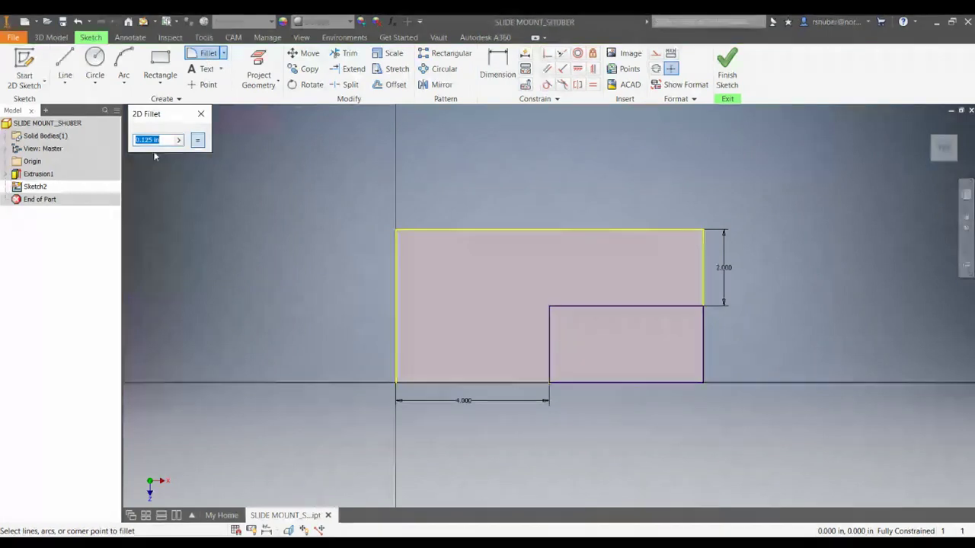
{"action": "left_click_drag", "start_coordinate": [162, 143], "coordinate": [147, 138]}
{"action": "key", "text": "BackSpace"}
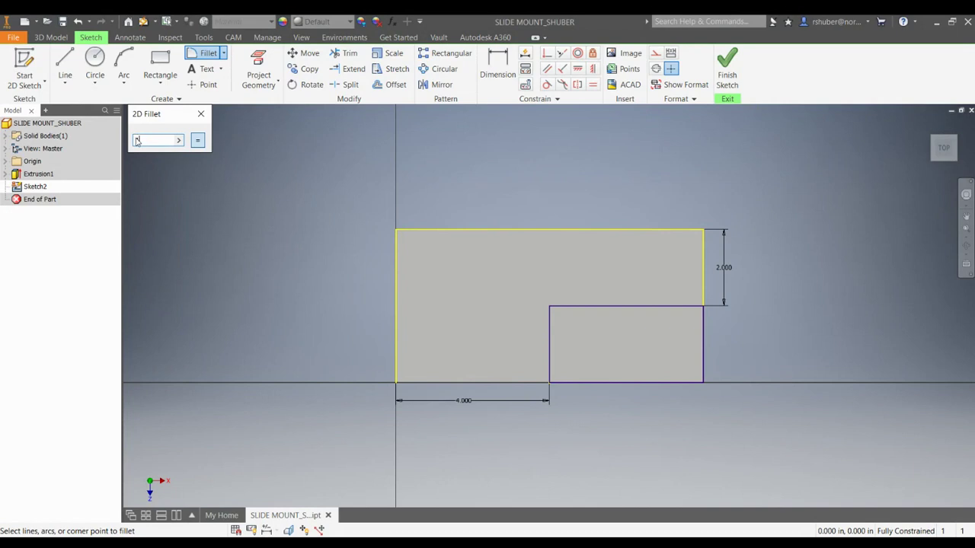
{"action": "left_click", "coordinate": [552, 327]}
{"action": "left_click", "coordinate": [567, 306]}
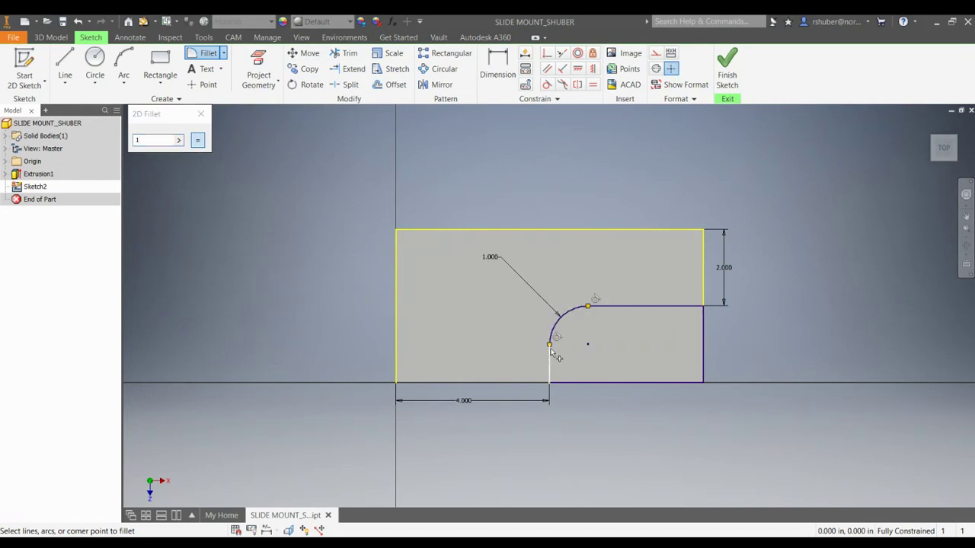
{"action": "left_click", "coordinate": [201, 113]}
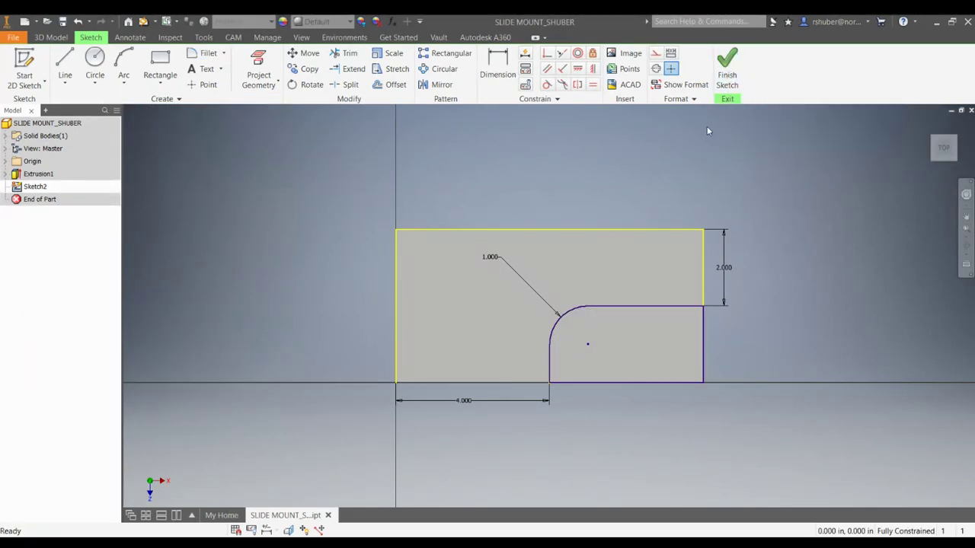
- Finish the sketch and extrude the rounded-corner profile as a cut 2.5 in down into the block
{"action": "left_click", "coordinate": [722, 80]}
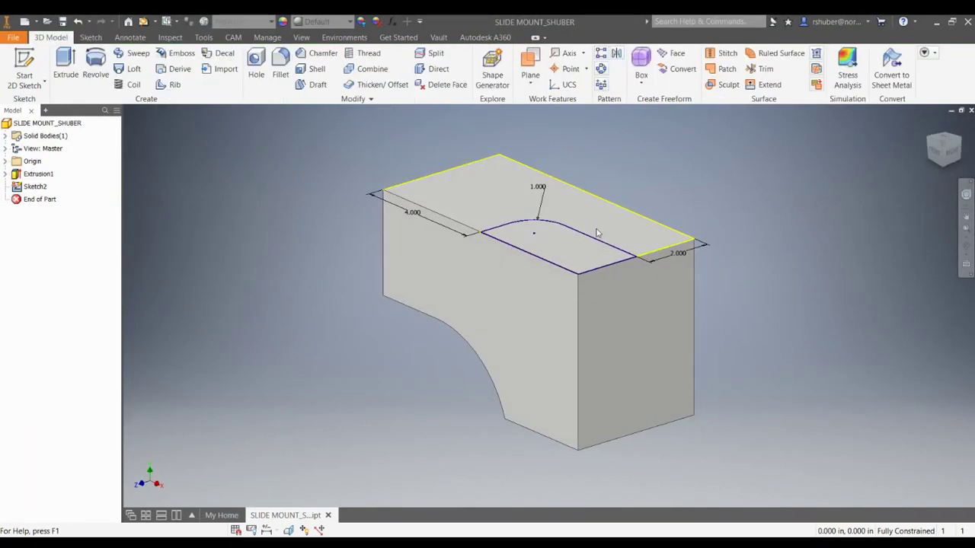
{"action": "left_click", "coordinate": [66, 65]}
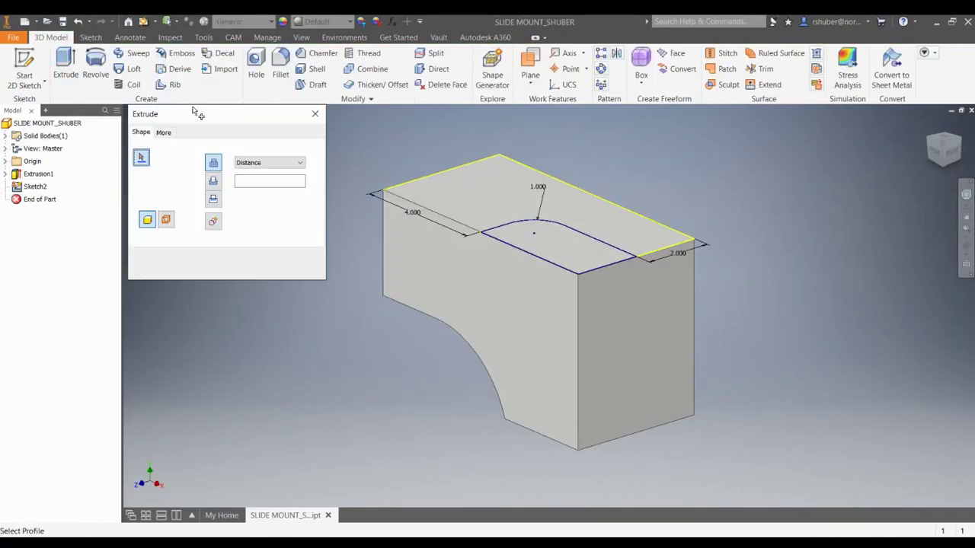
{"action": "left_click", "coordinate": [556, 257]}
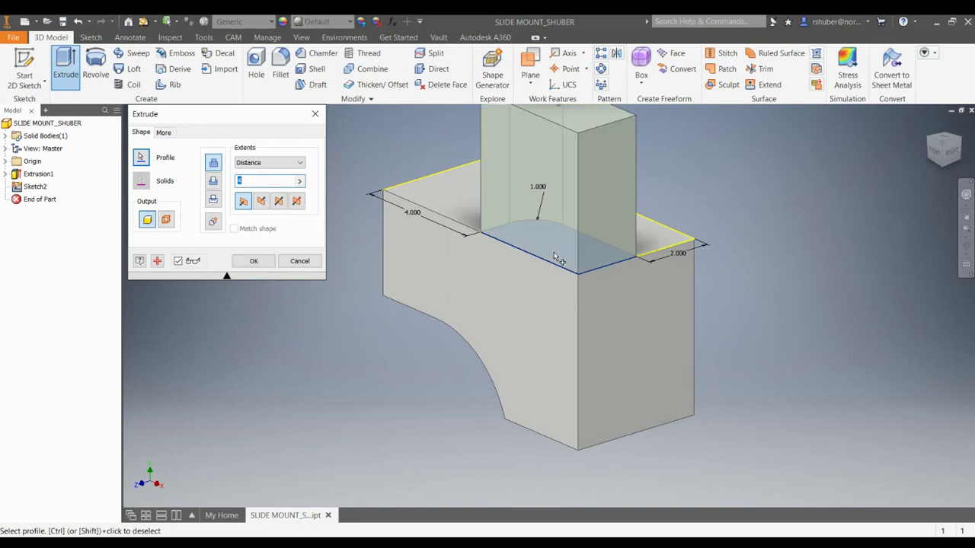
{"action": "middle_click_drag", "start_coordinate": [555, 258], "coordinate": [581, 293]}
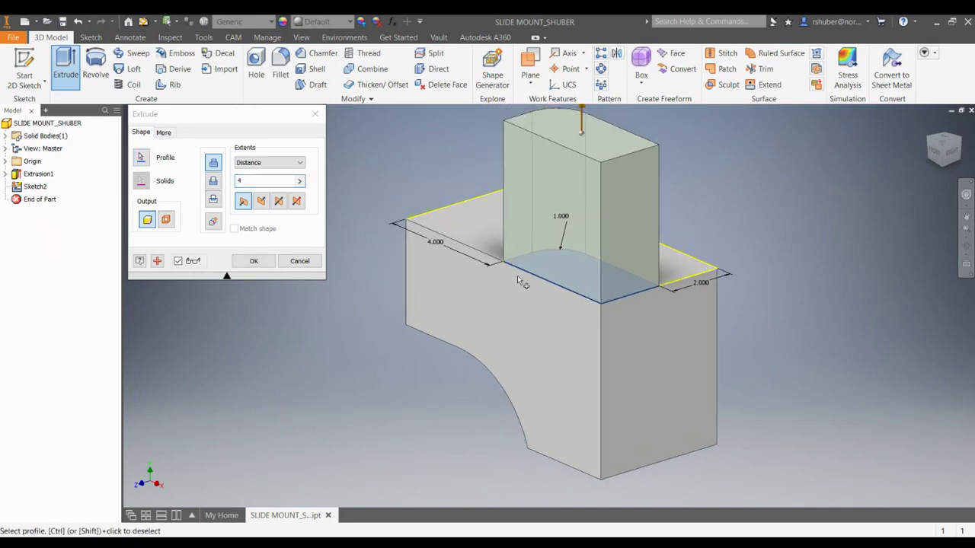
{"action": "left_click", "coordinate": [213, 180]}
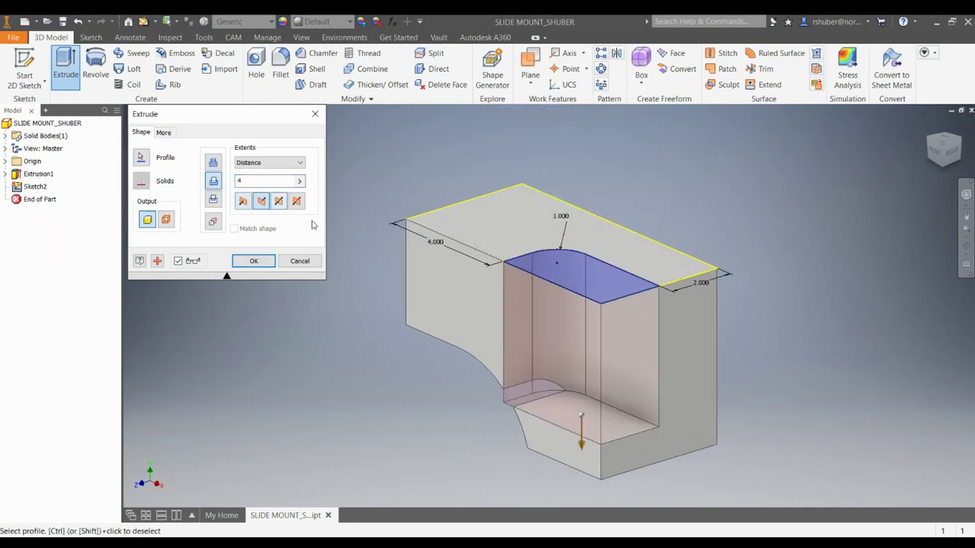
{"action": "left_click", "coordinate": [247, 178]}
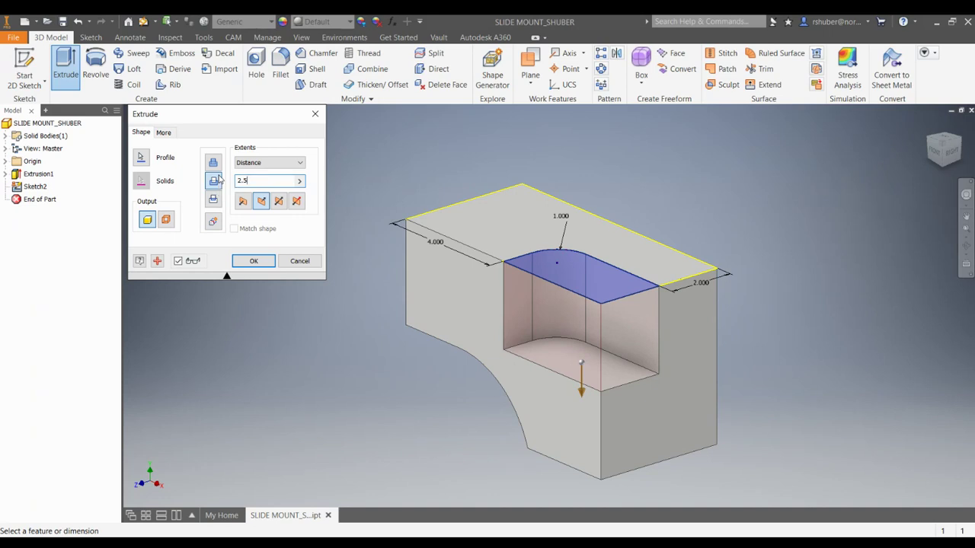
{"action": "key", "text": "Return"}
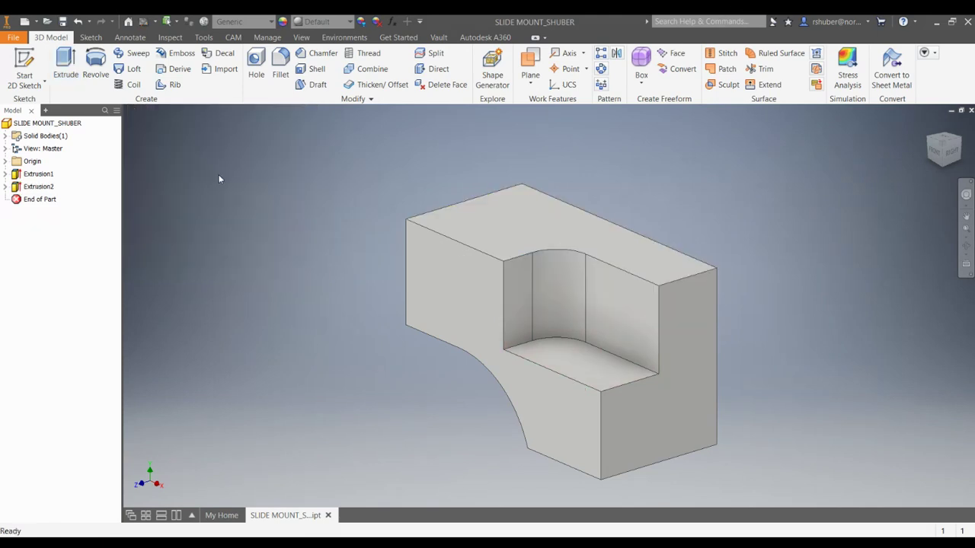
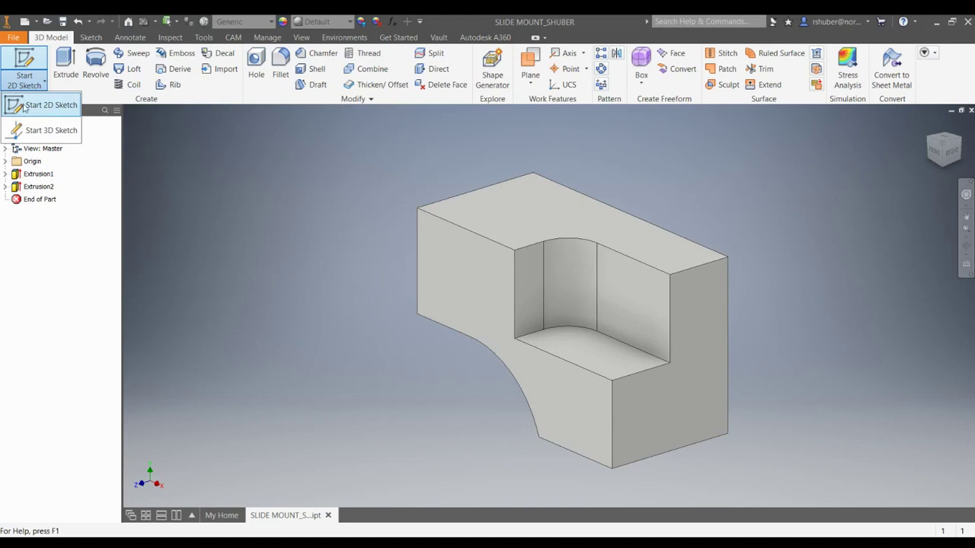
- Start a new 2D sketch on the solid's back face, opposite the side with the pocket
{"action": "left_click", "coordinate": [46, 105]}
{"action": "key", "text": "F4"}
{"action": "left_click_drag", "start_coordinate": [695, 343], "coordinate": [596, 342]}
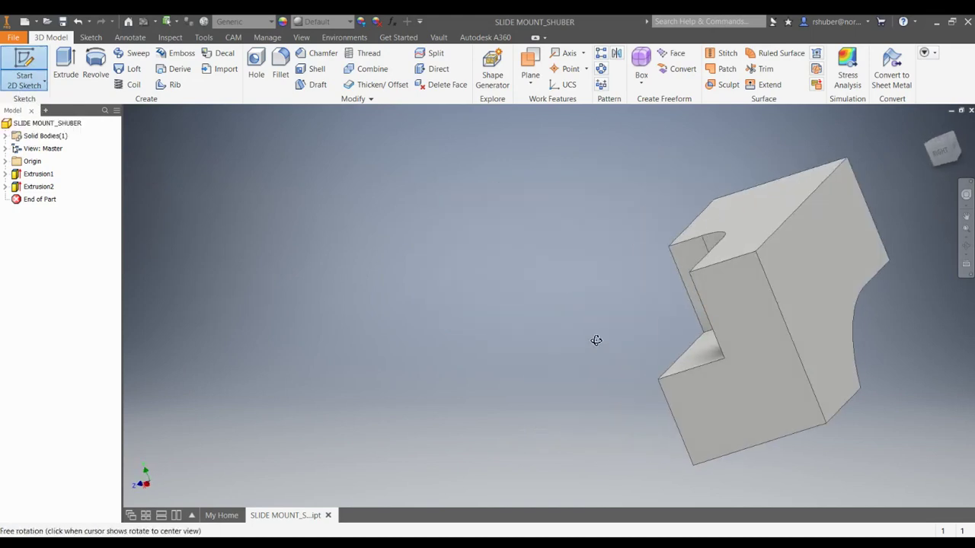
{"action": "left_click", "coordinate": [808, 285]}
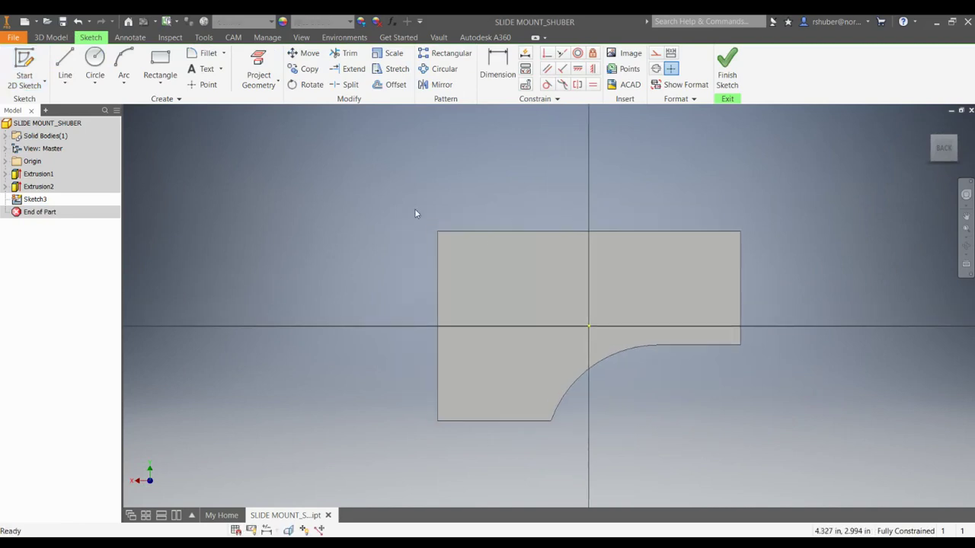
- Draw a closed four-line rectangle about 2.54 in wide and 2.12 in high in the back face's upper-left corner
{"action": "left_click", "coordinate": [65, 65]}
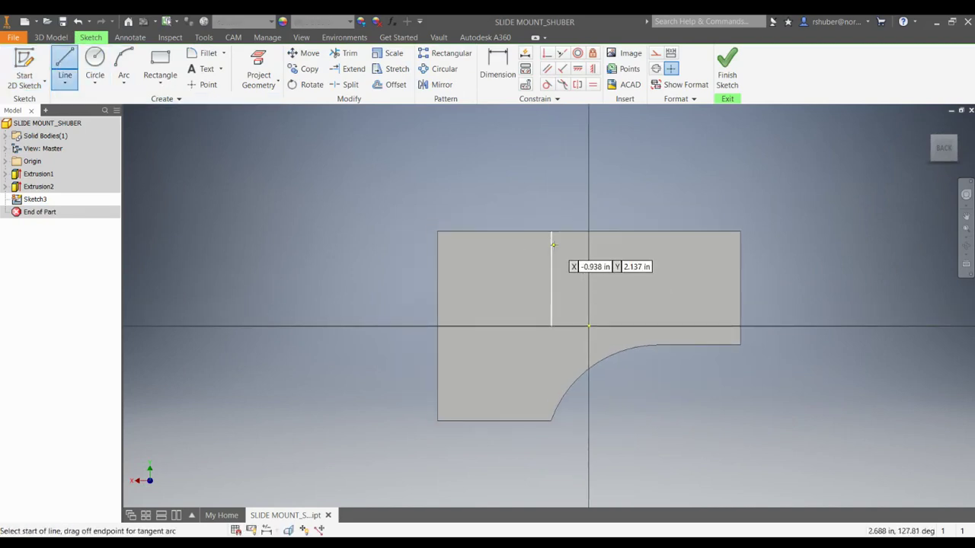
{"action": "left_click", "coordinate": [533, 231]}
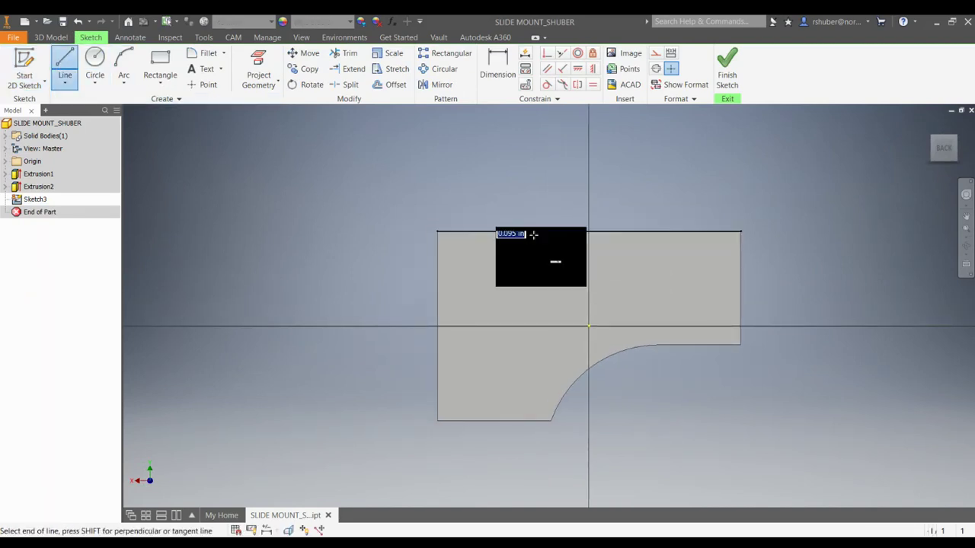
{"action": "left_click", "coordinate": [533, 310]}
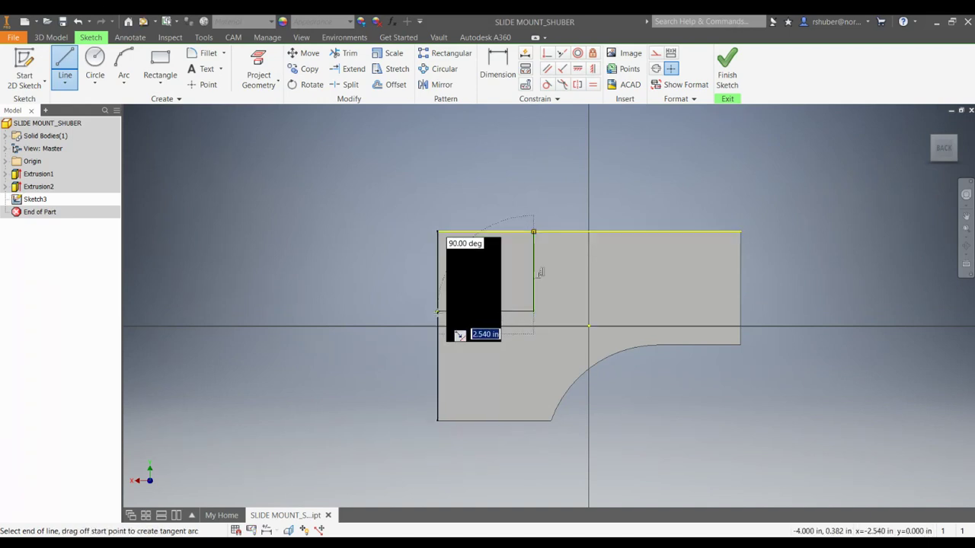
{"action": "double_click", "coordinate": [438, 311]}
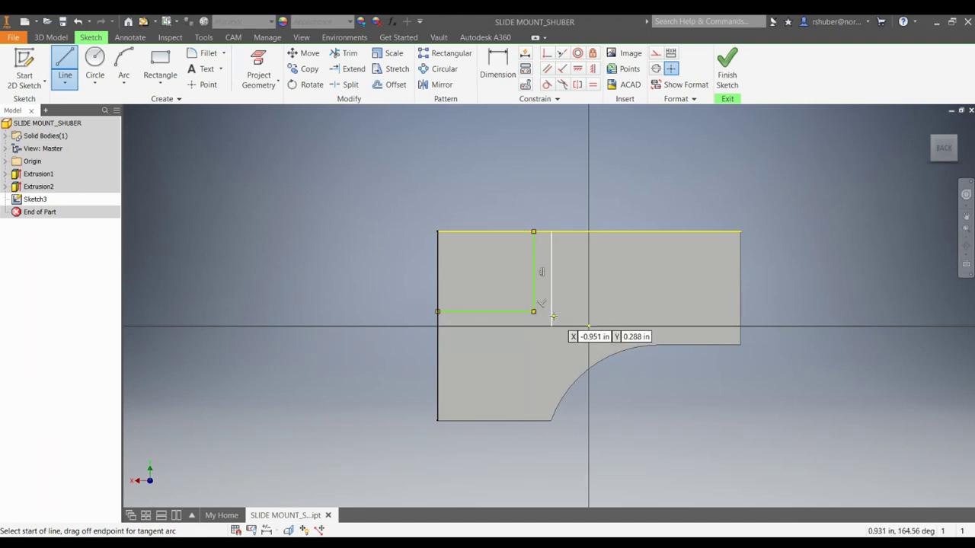
{"action": "left_click", "coordinate": [533, 232]}
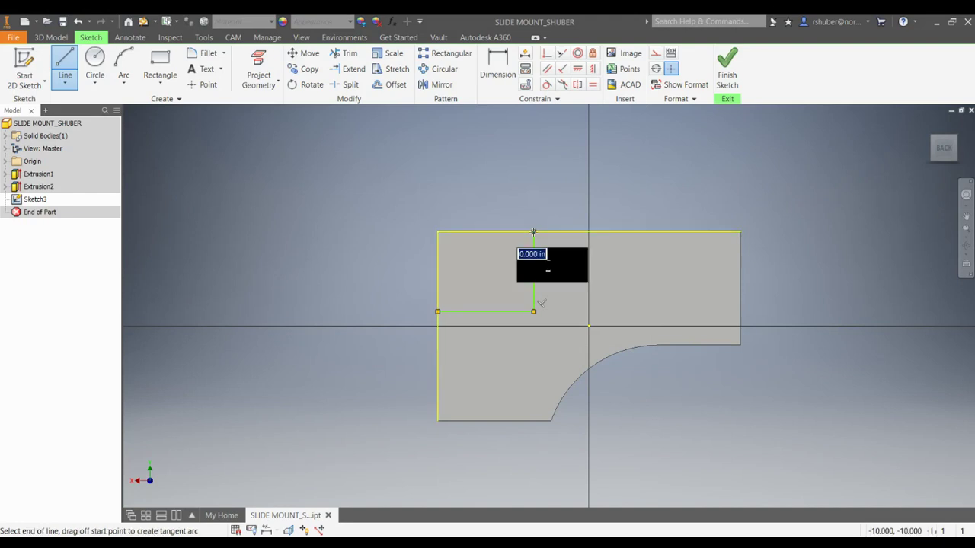
{"action": "left_click", "coordinate": [437, 232]}
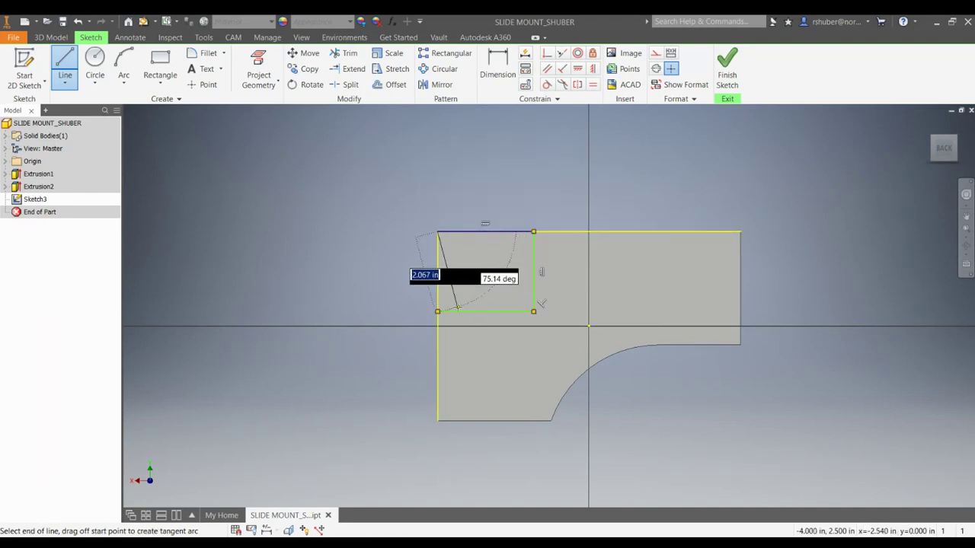
{"action": "left_click", "coordinate": [437, 311]}
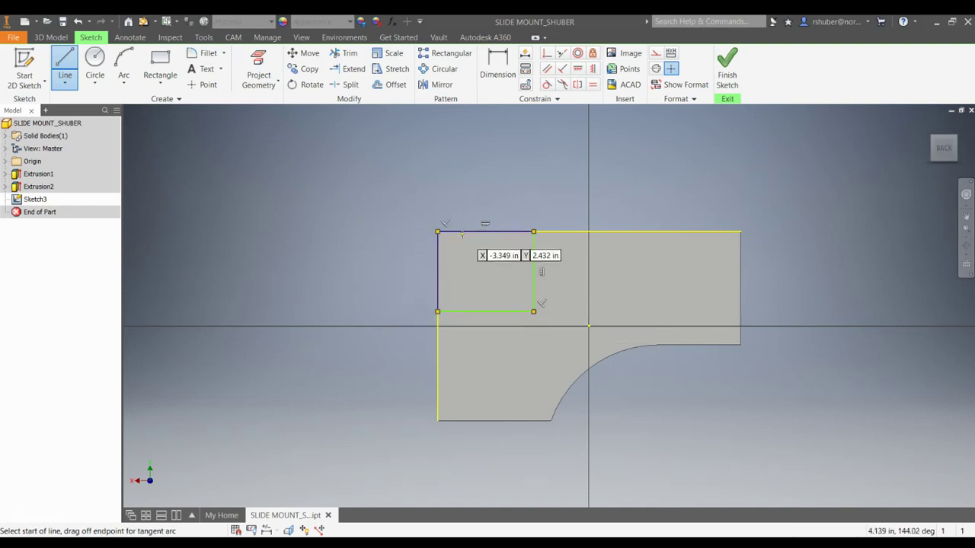
{"action": "key", "text": "Escape"}
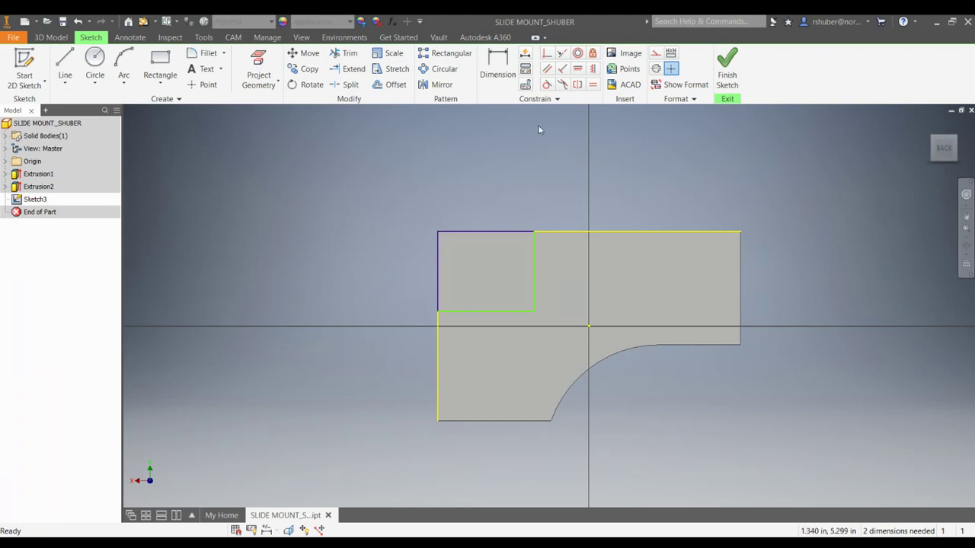
- Dimension the rectangle's inner vertical line at 5.5 in from the face's far right edge
{"action": "left_click", "coordinate": [497, 67]}
{"action": "left_click", "coordinate": [534, 268]}
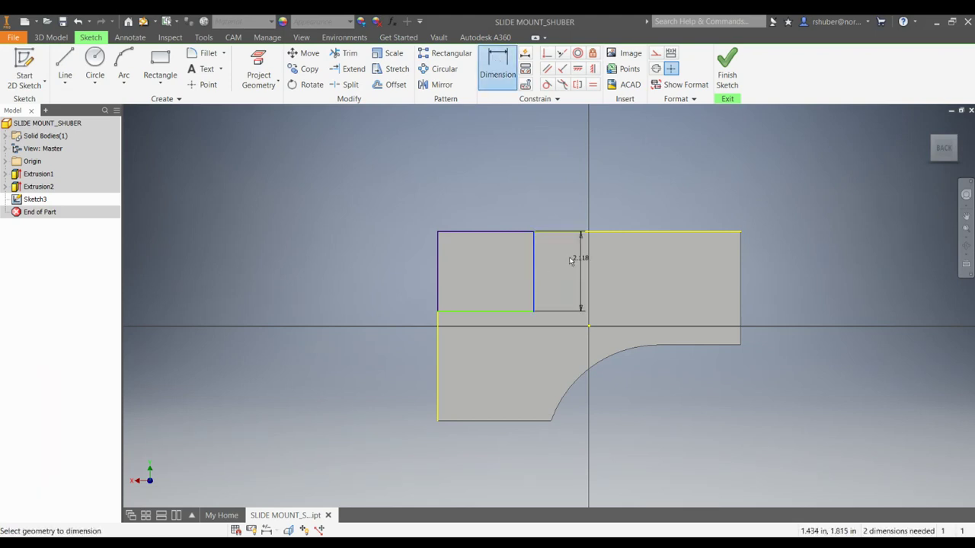
{"action": "left_click", "coordinate": [741, 278]}
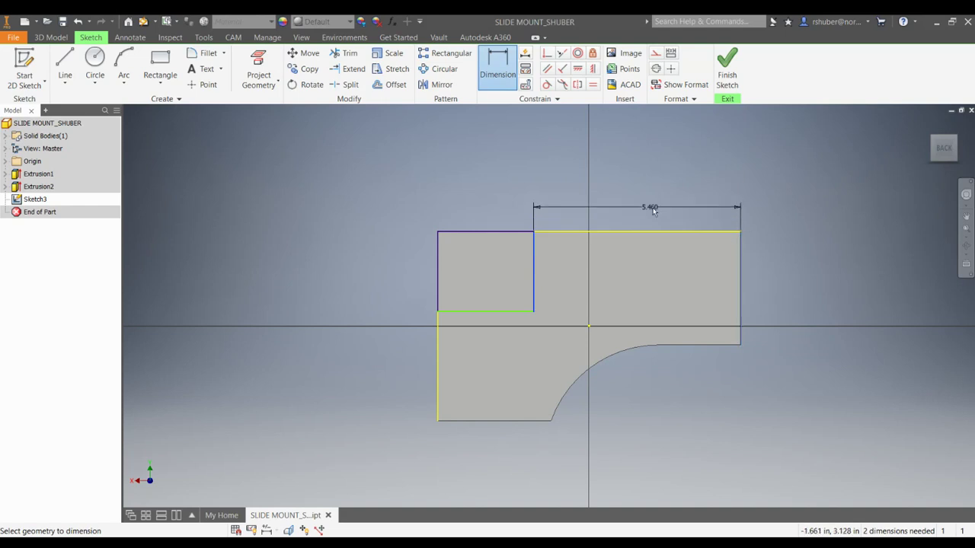
{"action": "left_click", "coordinate": [636, 199]}
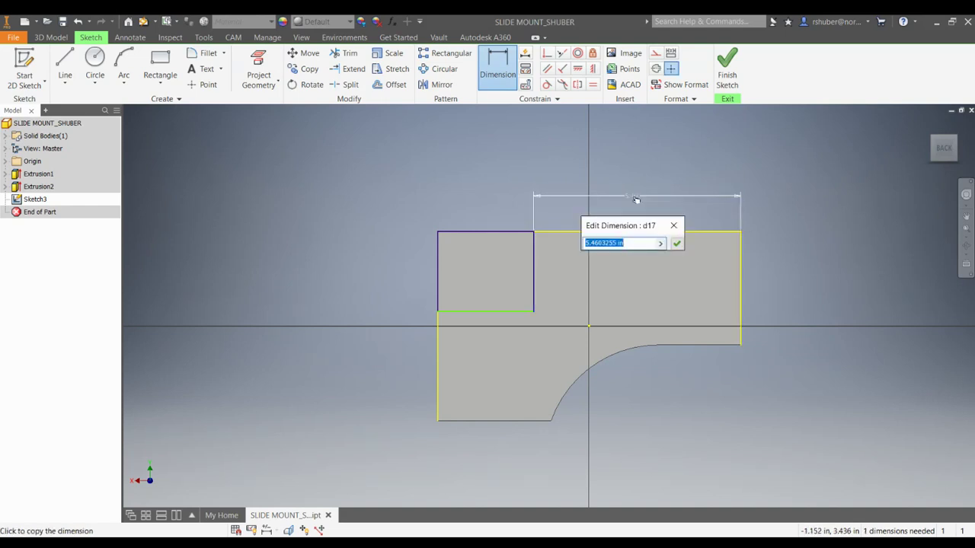
{"action": "type", "text": "5.5"}
{"action": "key", "text": "Return"}
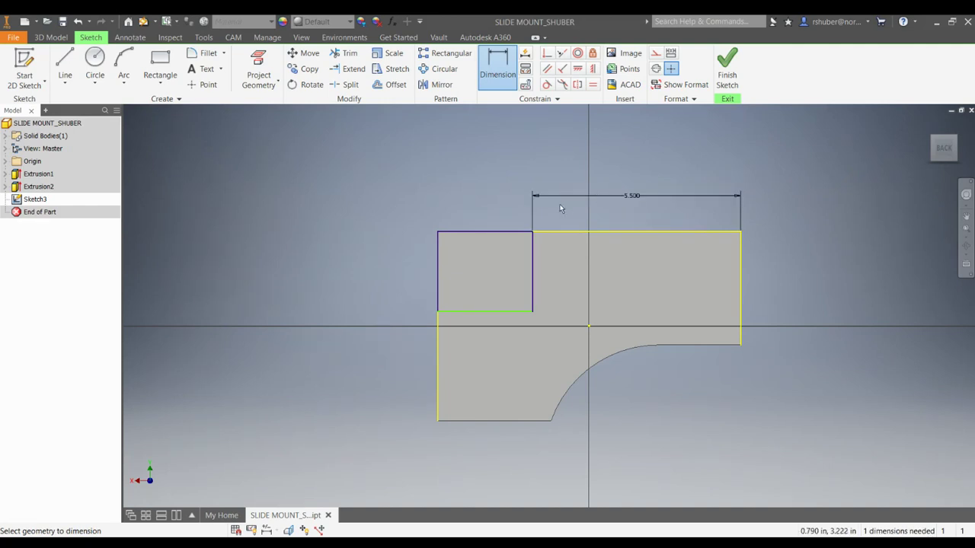
- Dimension the rectangle's lower line at 2.5 in above the face's bottom edge
{"action": "left_click", "coordinate": [457, 311]}
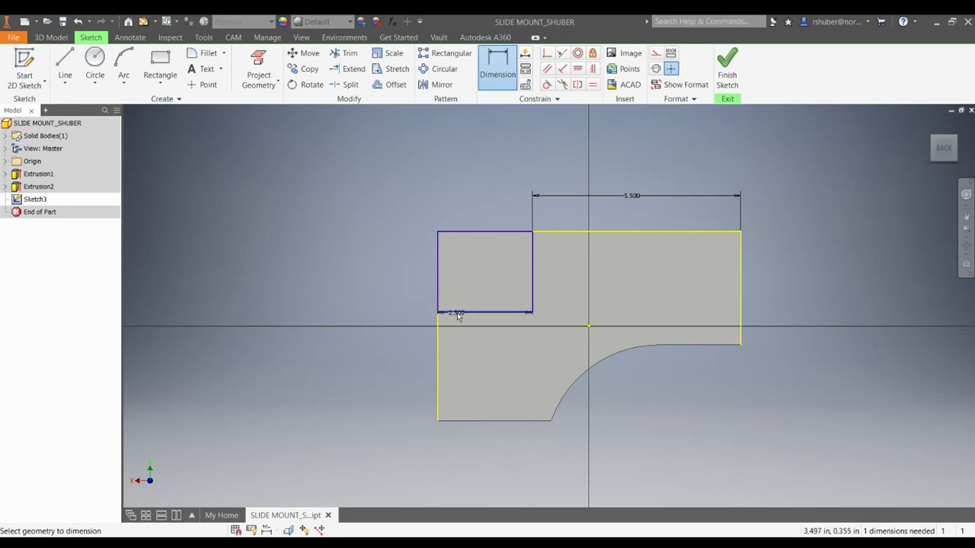
{"action": "left_click", "coordinate": [468, 421]}
{"action": "left_click", "coordinate": [395, 371]}
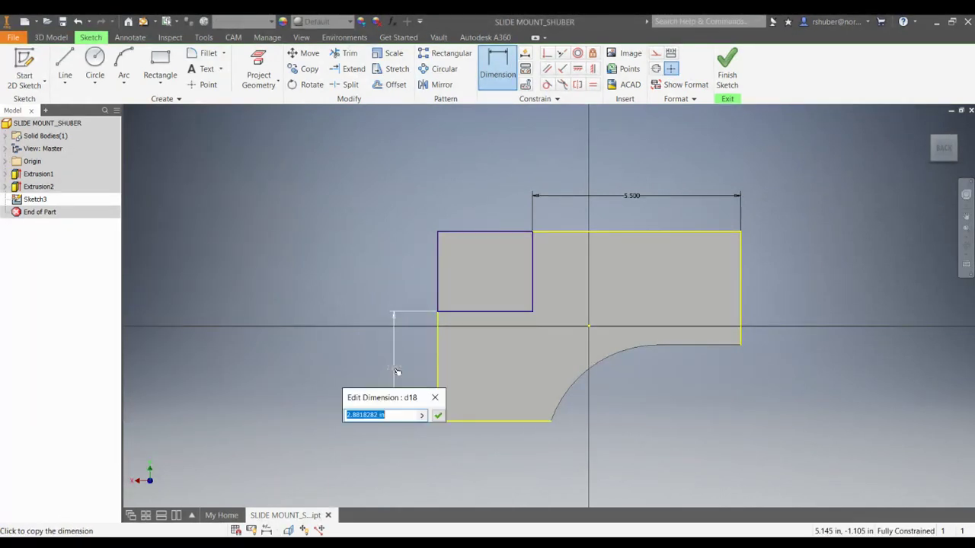
{"action": "type", "text": "2.5"}
{"action": "key", "text": "Return"}
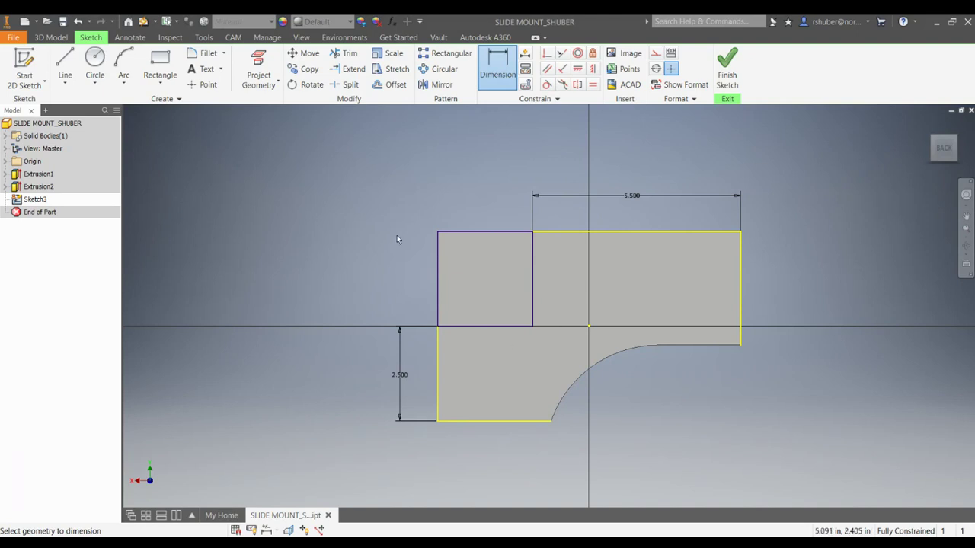
{"action": "key", "text": "F6"}
{"action": "key", "text": "F5"}
{"action": "key", "text": "Escape"}
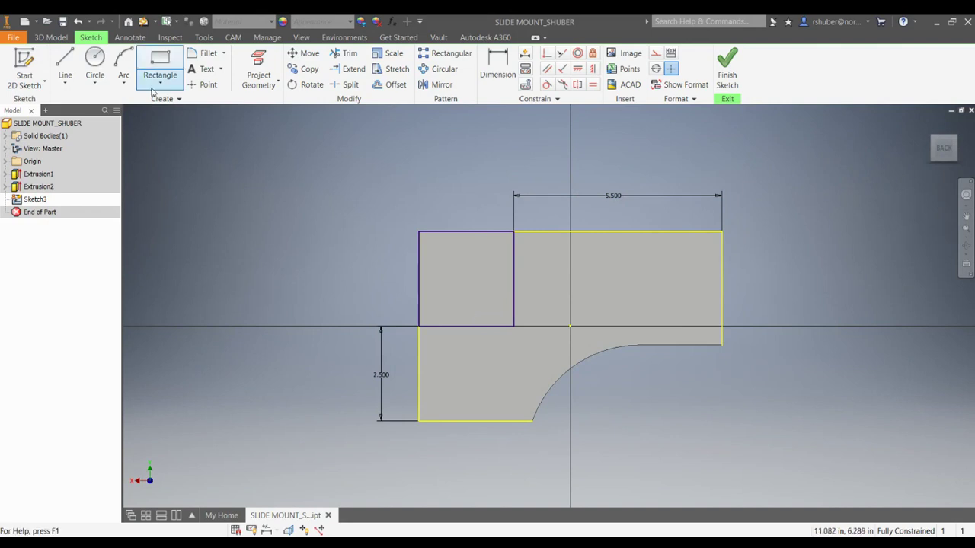
- Fillet the rectangle's inner corner, where its lower and right lines meet, with a 1 in radius
{"action": "left_click", "coordinate": [207, 52]}
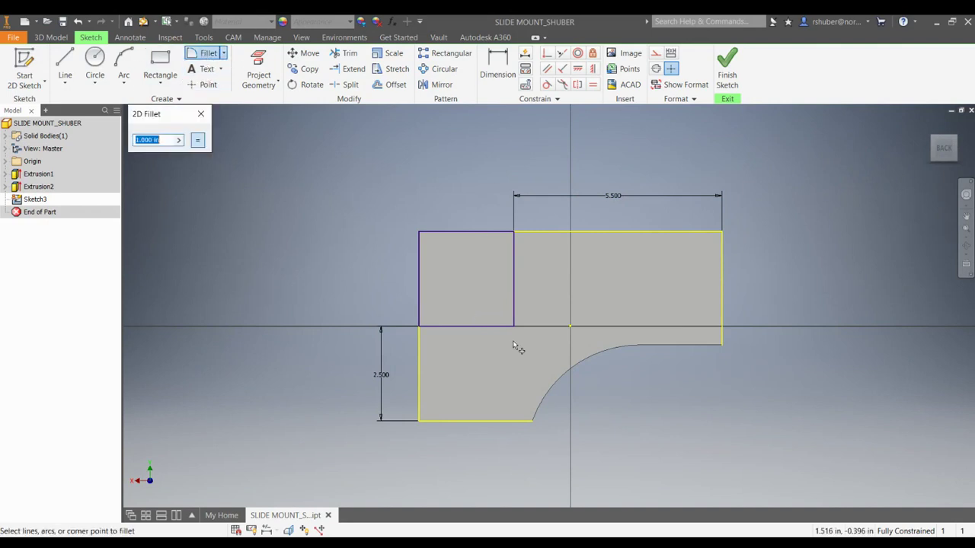
{"action": "left_click", "coordinate": [514, 304]}
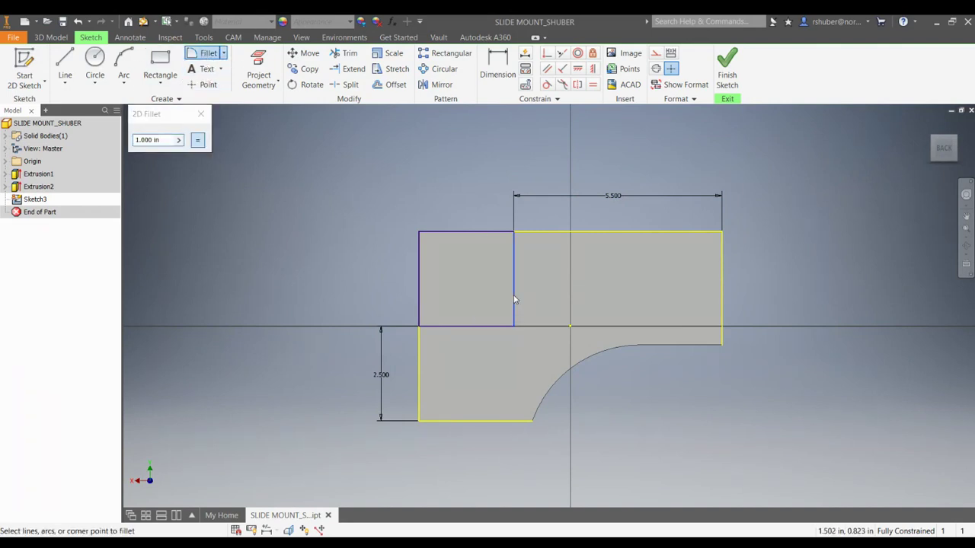
{"action": "left_click", "coordinate": [492, 325]}
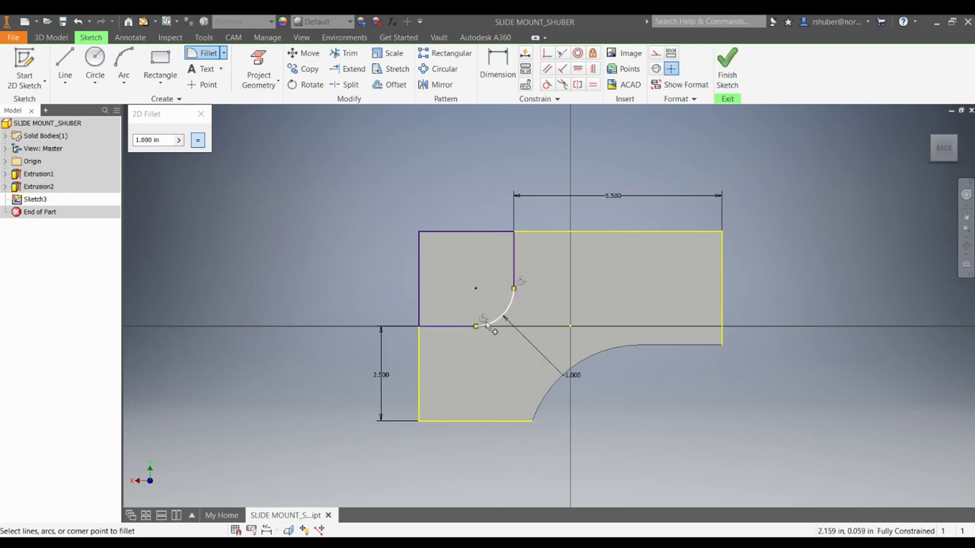
{"action": "left_click", "coordinate": [201, 113]}
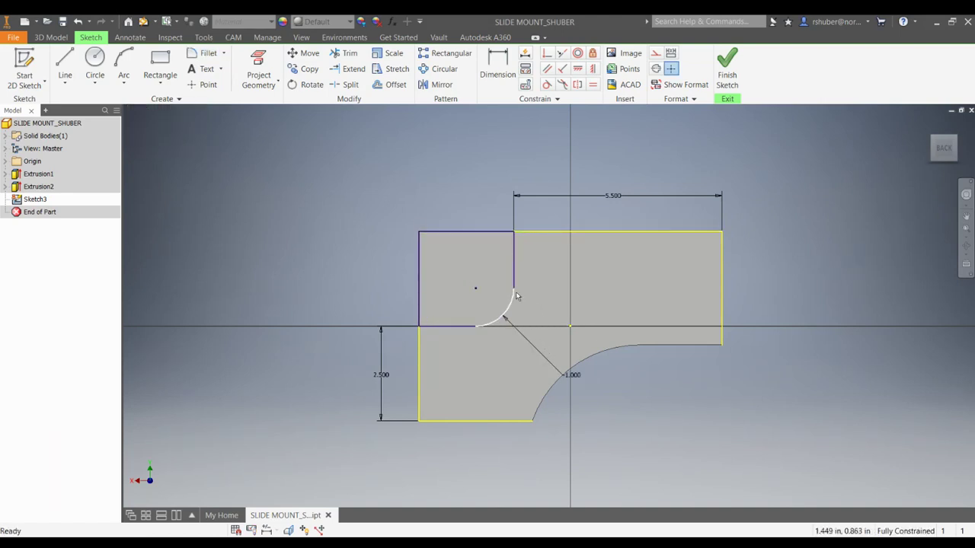
- Finish the sketch and extrude the rounded-corner profile as a cut through all of the block
{"action": "left_click", "coordinate": [727, 69]}
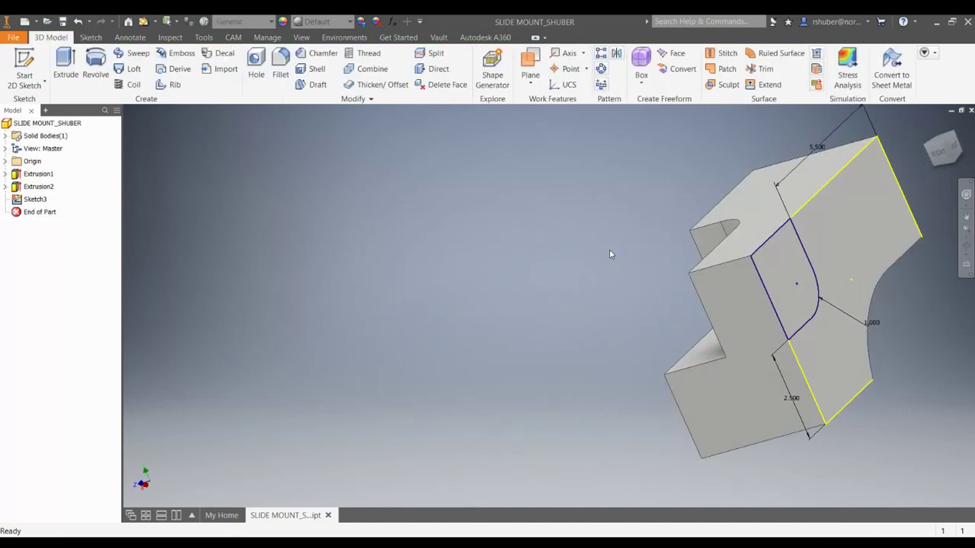
{"action": "left_click", "coordinate": [68, 65]}
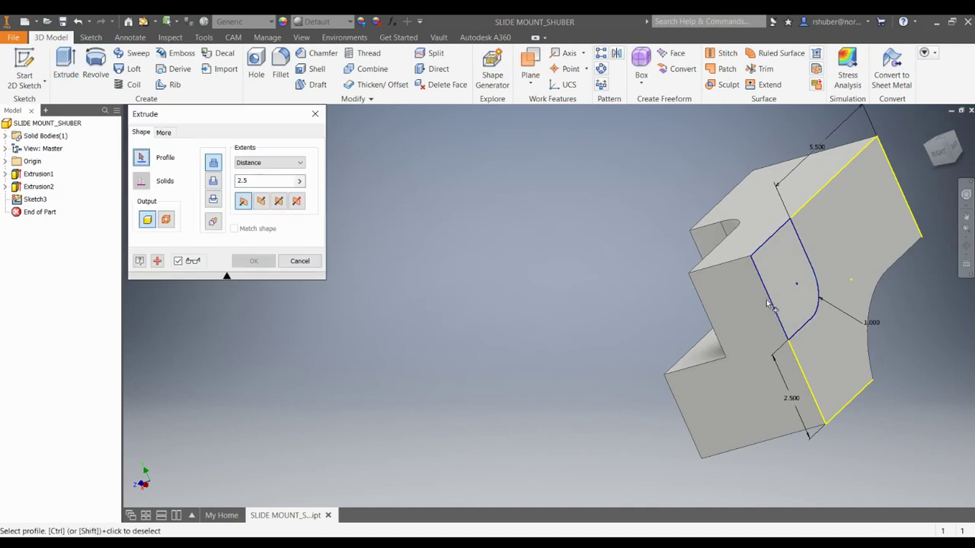
{"action": "left_click", "coordinate": [261, 201]}
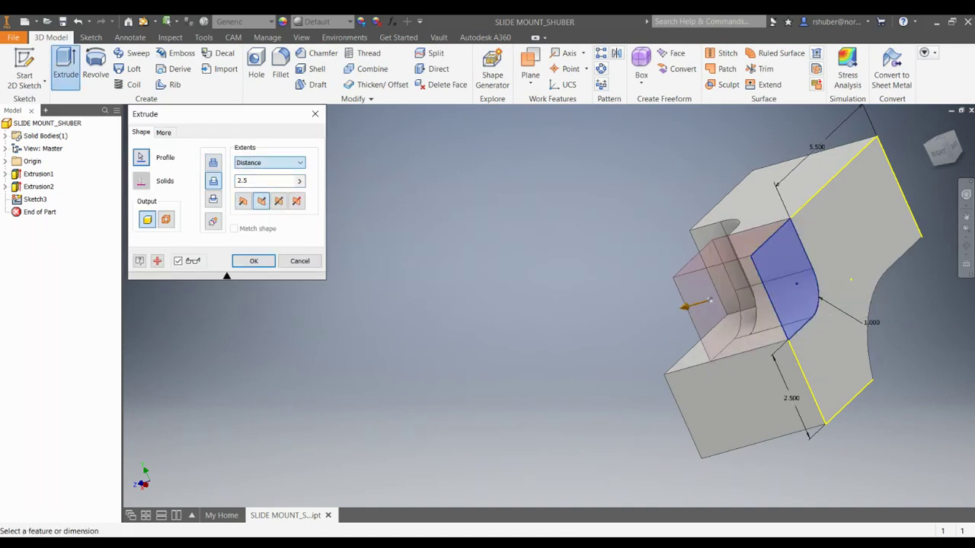
{"action": "left_click", "coordinate": [269, 162]}
{"action": "left_click", "coordinate": [250, 211]}
{"action": "left_click", "coordinate": [252, 260]}
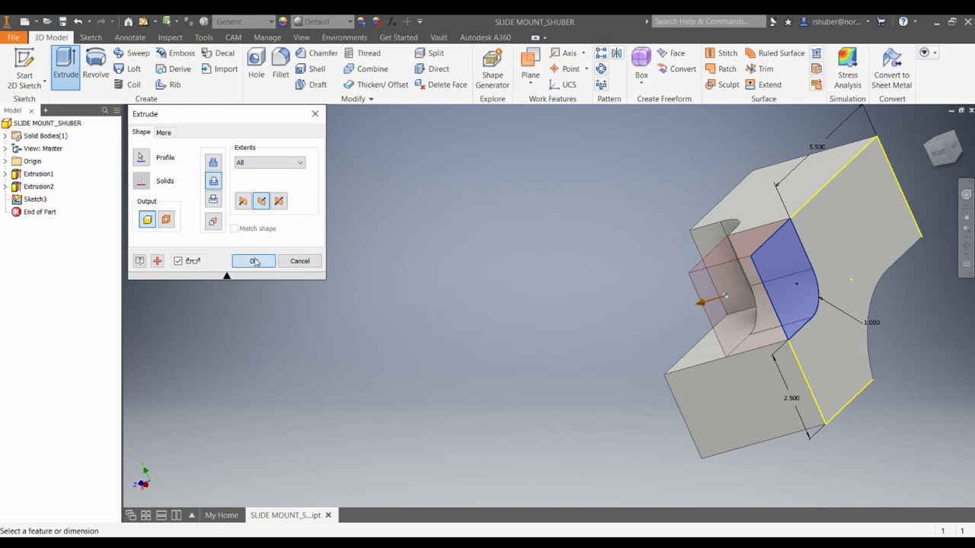
- Start a new 2D sketch on the right end face of the block's lower portion
{"action": "mouse_move", "coordinate": [539, 290]}
{"action": "middle_mouse_down", "text": "shift"}
{"action": "mouse_move", "coordinate": [431, 294]}
{"action": "mouse_move", "coordinate": [547, 287]}
{"action": "middle_mouse_up", "text": "shift"}
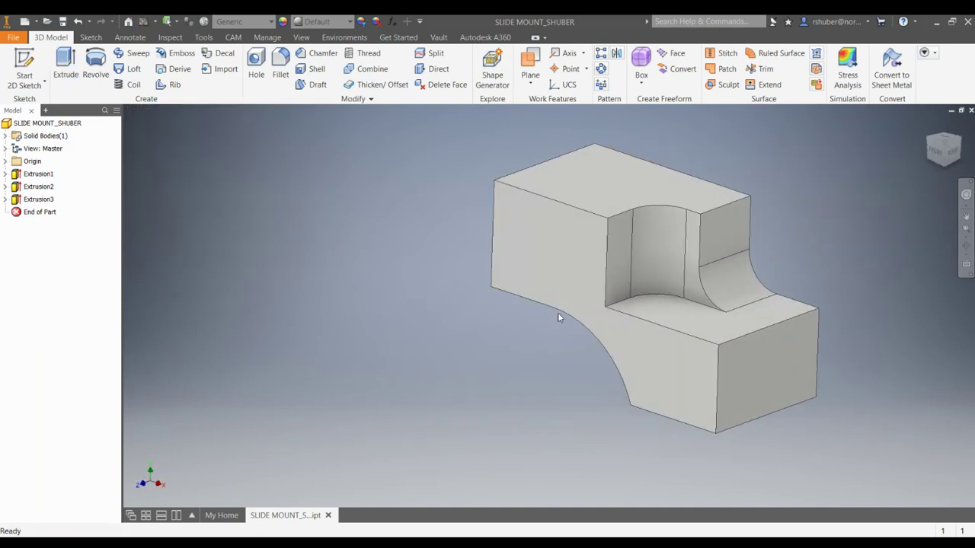
{"action": "mouse_move", "coordinate": [618, 331]}
{"action": "middle_mouse_down", "text": "shift"}
{"action": "mouse_move", "coordinate": [561, 322]}
{"action": "mouse_move", "coordinate": [575, 335]}
{"action": "mouse_move", "coordinate": [613, 317]}
{"action": "middle_mouse_up", "text": "shift"}
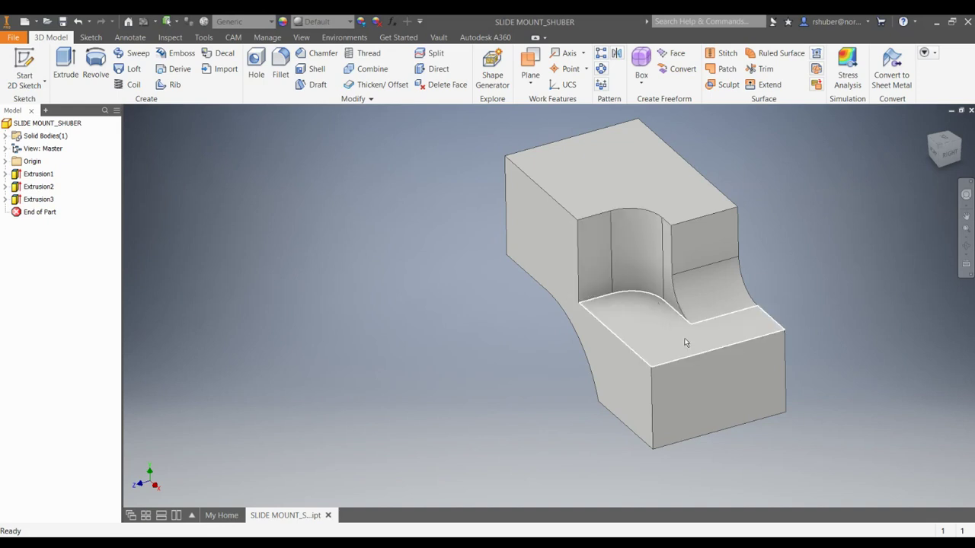
{"action": "middle_click_drag", "start_coordinate": [665, 329], "coordinate": [629, 281], "text": "shift"}
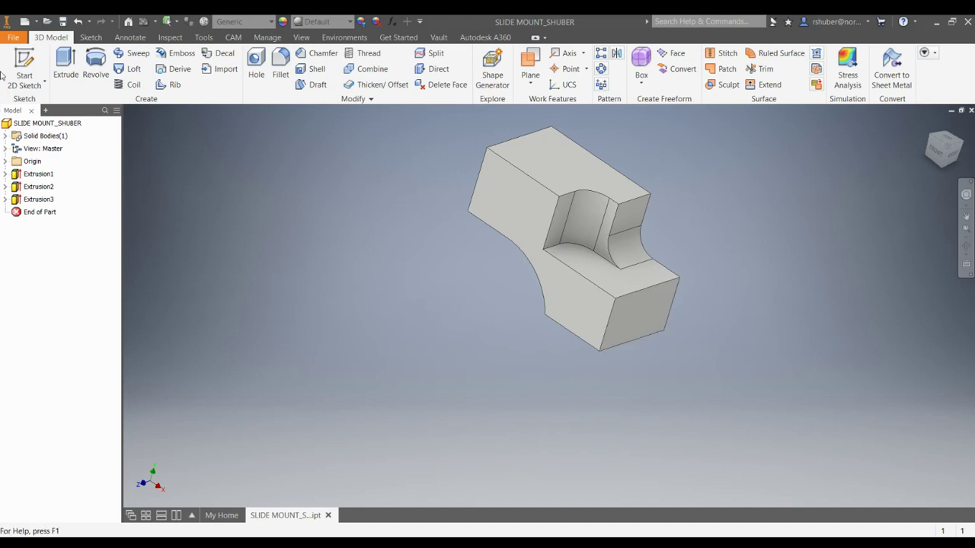
{"action": "left_click", "coordinate": [24, 69]}
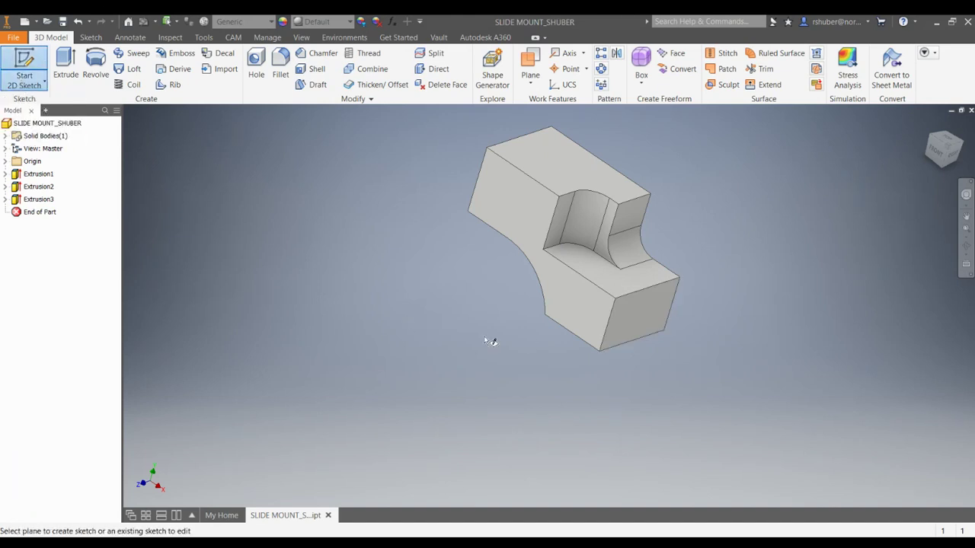
{"action": "left_click", "coordinate": [639, 326]}
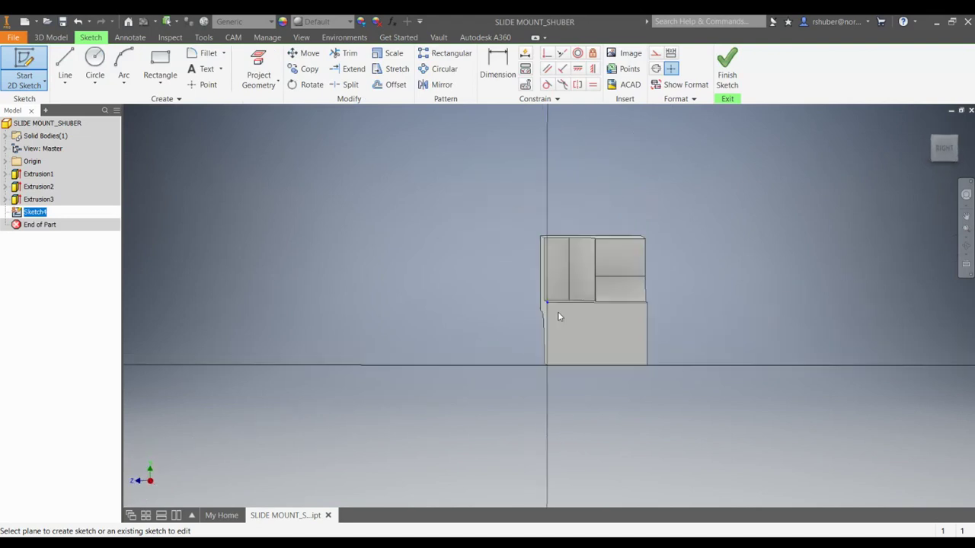
{"action": "mouse_move", "coordinate": [591, 346]}
{"action": "middle_mouse_down"}
{"action": "mouse_move", "coordinate": [546, 330]}
{"action": "mouse_move", "coordinate": [551, 365]}
{"action": "middle_mouse_up"}
{"action": "scroll", "coordinate": [548, 330], "scroll_direction": "down", "scroll_amount": 4}
{"action": "scroll", "coordinate": [549, 330], "scroll_direction": "up", "scroll_amount": 6}
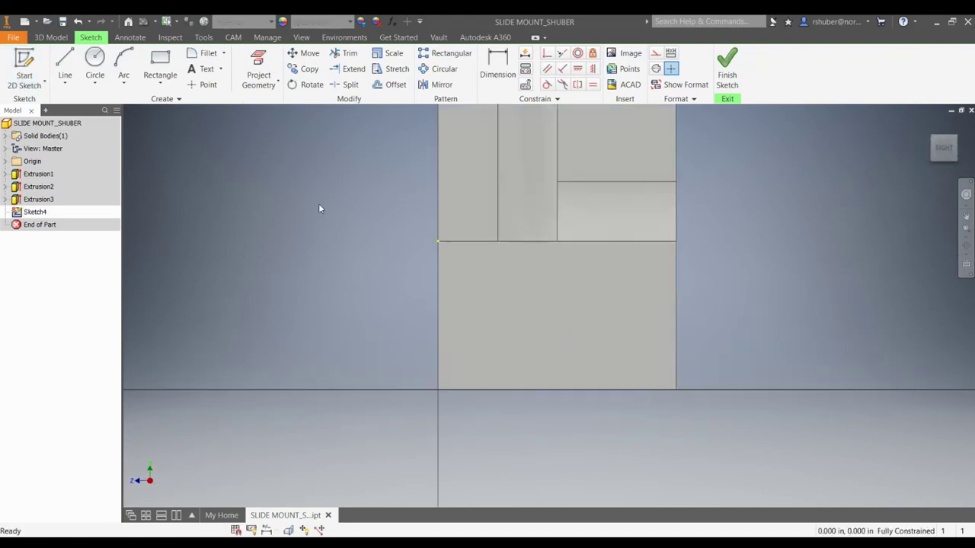
- Draw a rectangle about 1.78 in wide and 1 in high, standing on the end face's bottom edge
{"action": "left_click", "coordinate": [160, 69]}
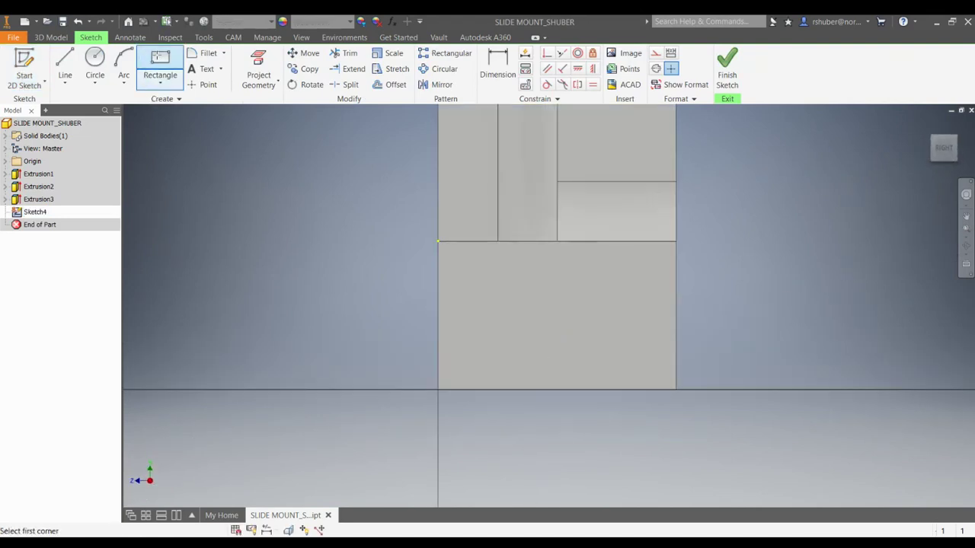
{"action": "left_click", "coordinate": [502, 389]}
{"action": "left_click", "coordinate": [607, 330]}
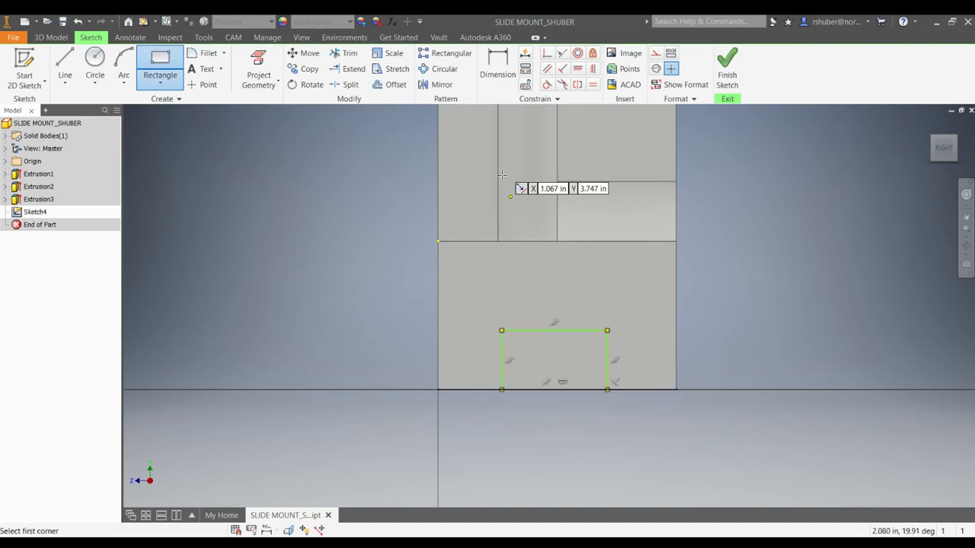
- Dimension the rectangle's top line to set its width to 1.5 in
{"action": "left_click", "coordinate": [497, 64]}
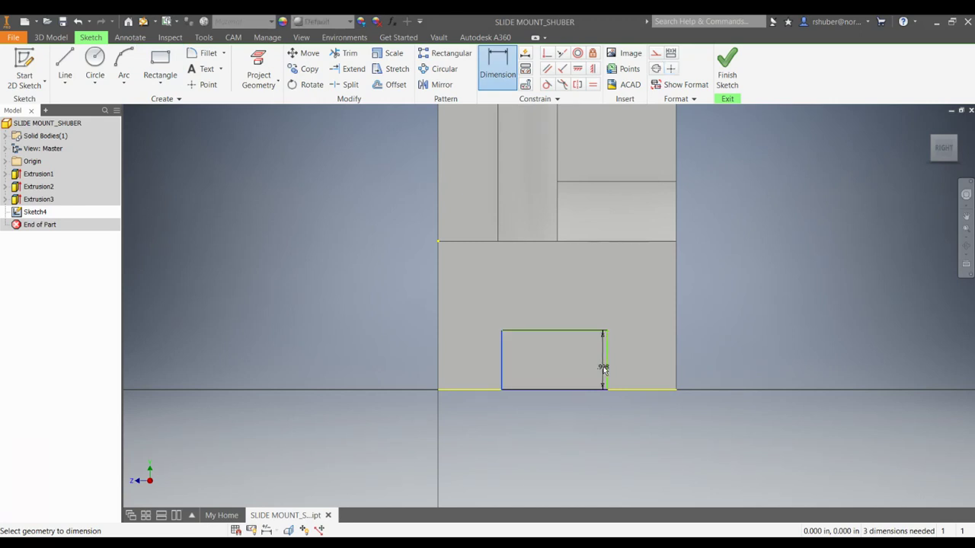
{"action": "left_click", "coordinate": [603, 360]}
{"action": "key", "text": "Escape"}
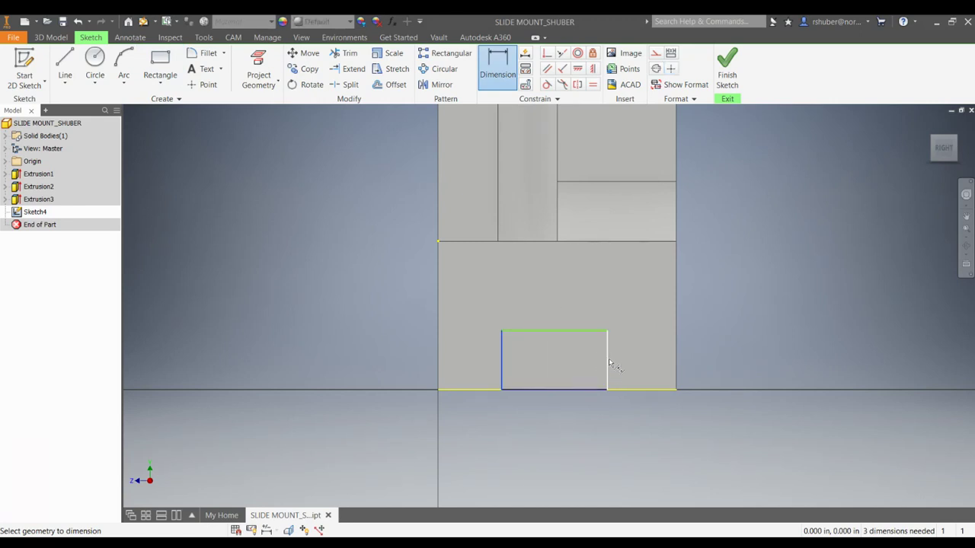
{"action": "left_click", "coordinate": [565, 330]}
{"action": "left_click", "coordinate": [552, 303]}
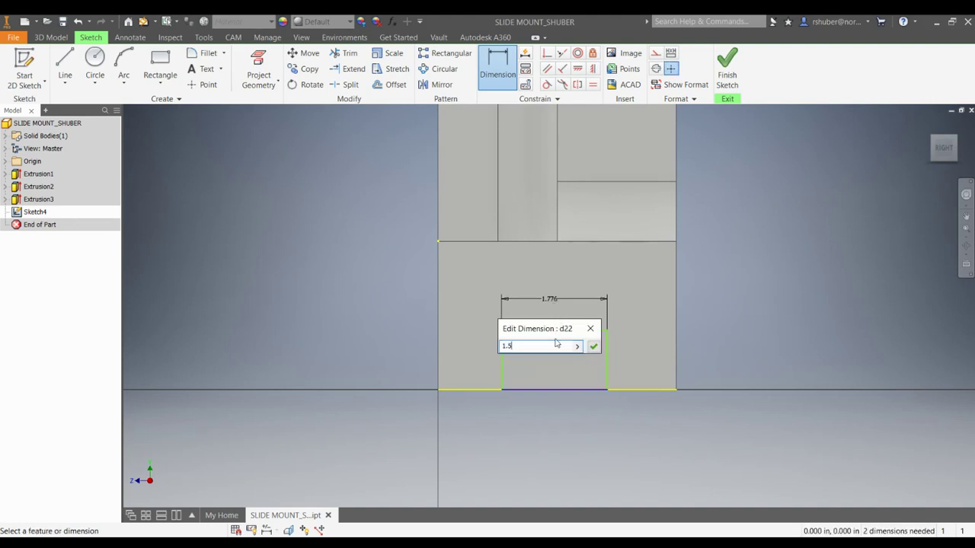
{"action": "left_click", "coordinate": [593, 347]}
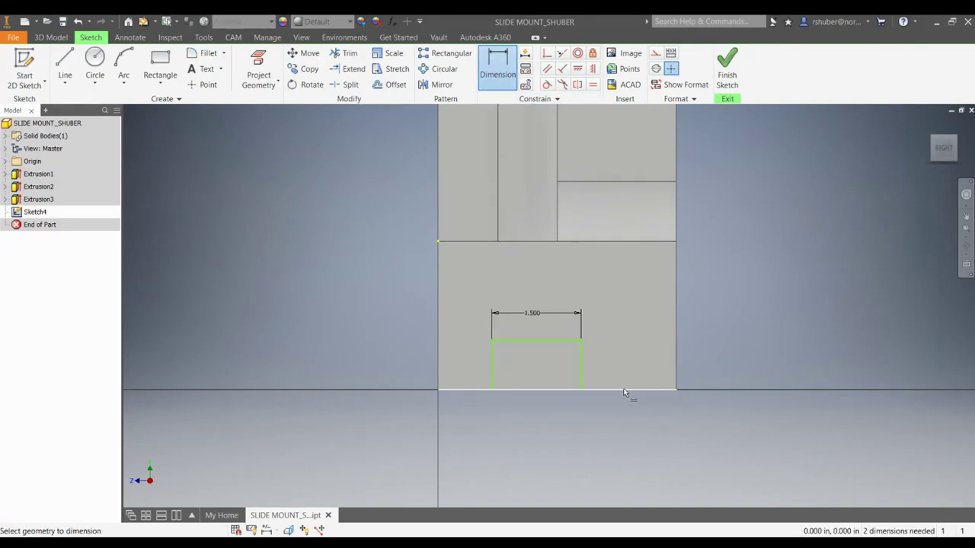
- Dimension the rectangle's right side 1.25 in from the end face's right vertical edge
{"action": "left_click", "coordinate": [581, 363]}
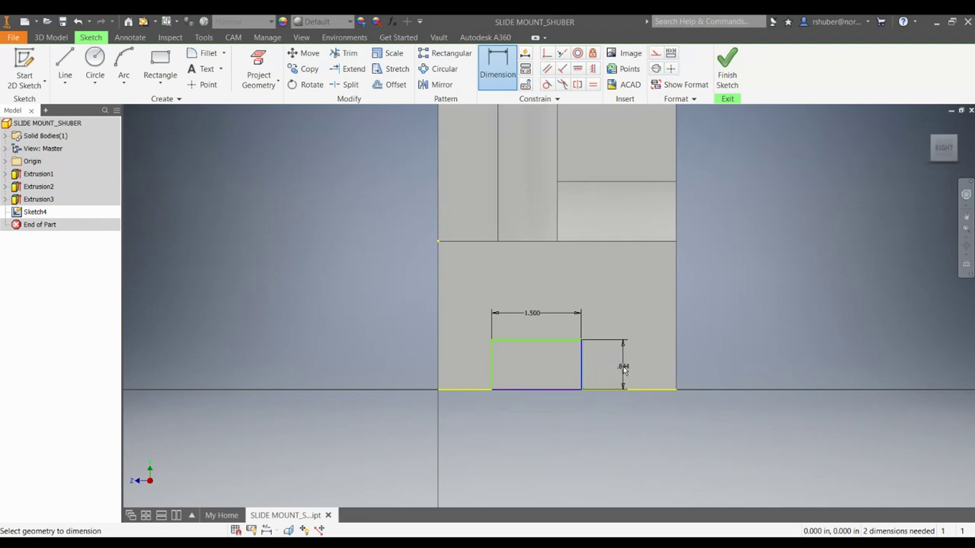
{"action": "left_click", "coordinate": [677, 375]}
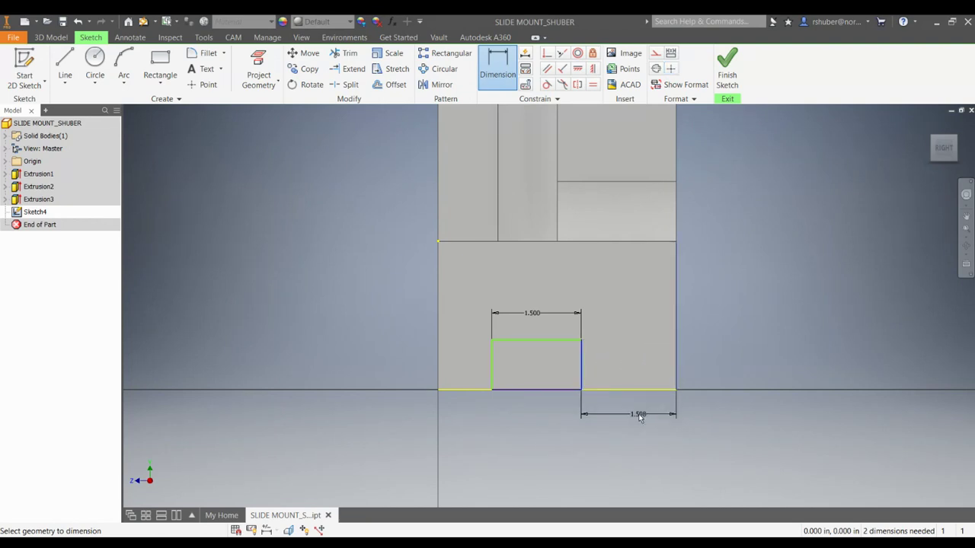
{"action": "left_click", "coordinate": [631, 415]}
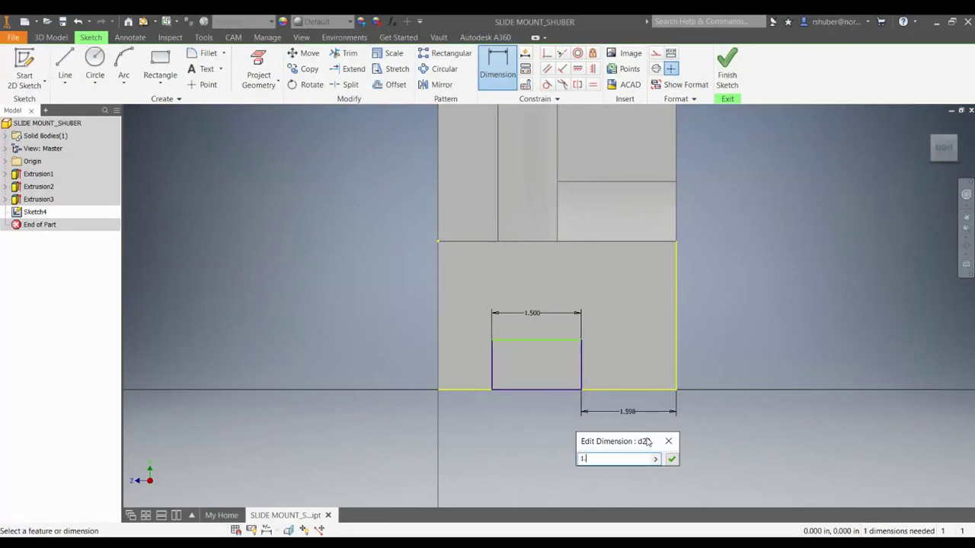
{"action": "key", "text": "Return"}
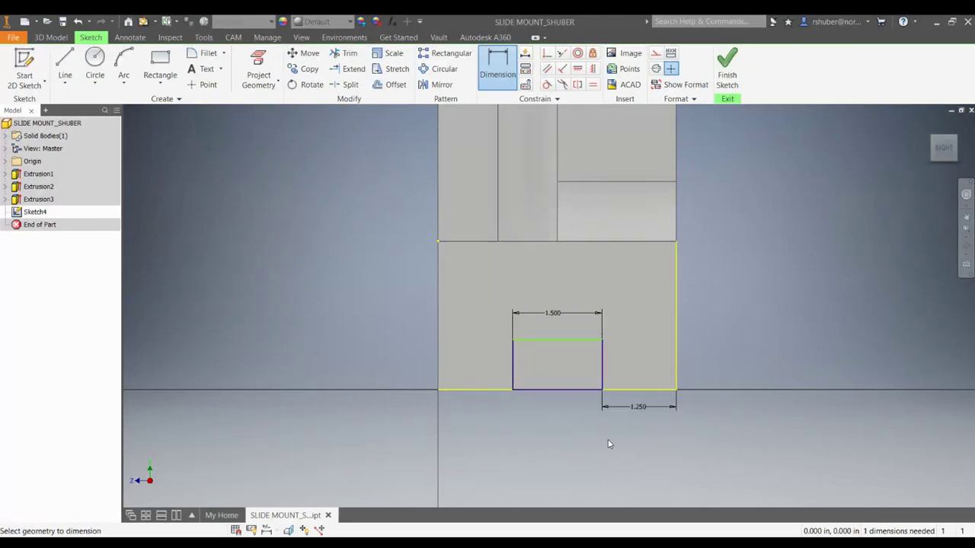
- Dimension the rectangle's height between its top line and the face's bottom edge as 0.75 in
{"action": "left_click", "coordinate": [557, 342]}
{"action": "left_click", "coordinate": [562, 388]}
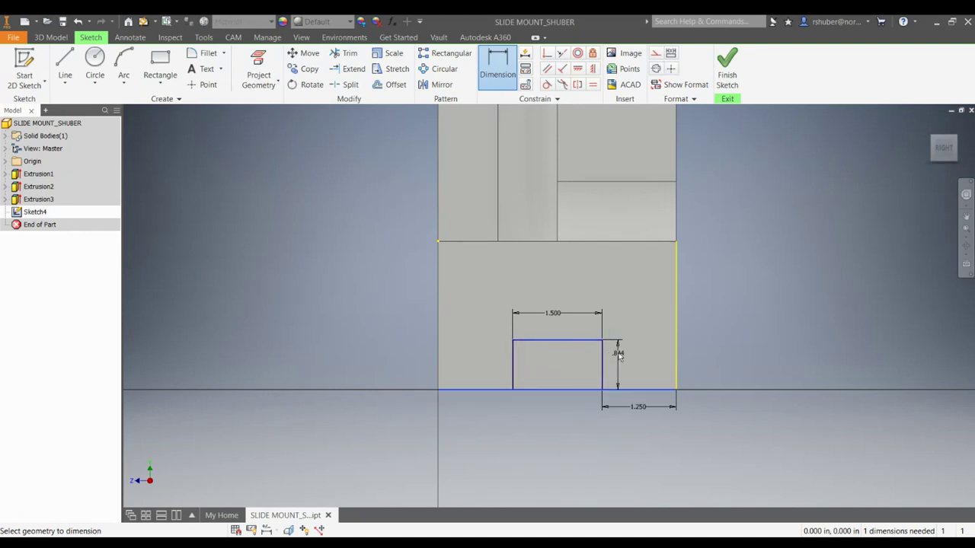
{"action": "left_click", "coordinate": [621, 364]}
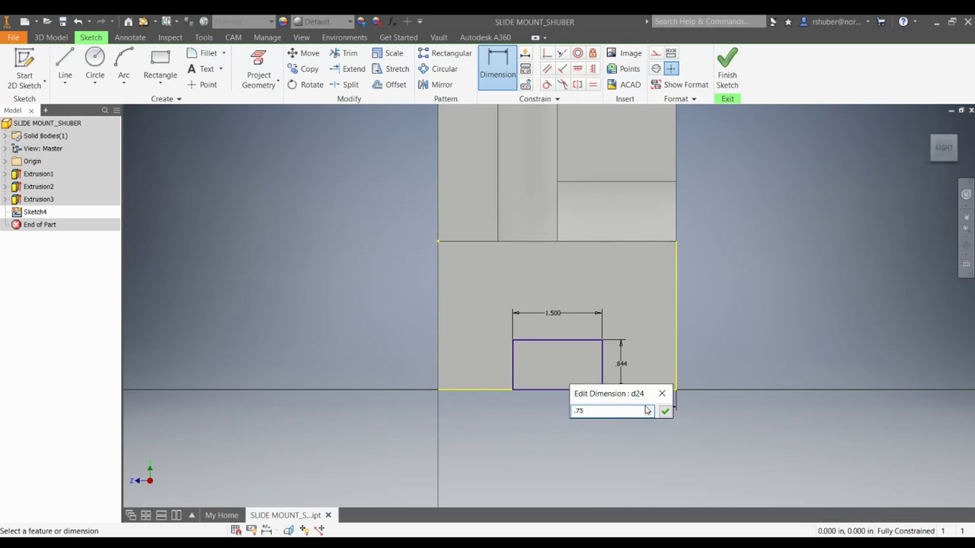
{"action": "key", "text": "Return"}
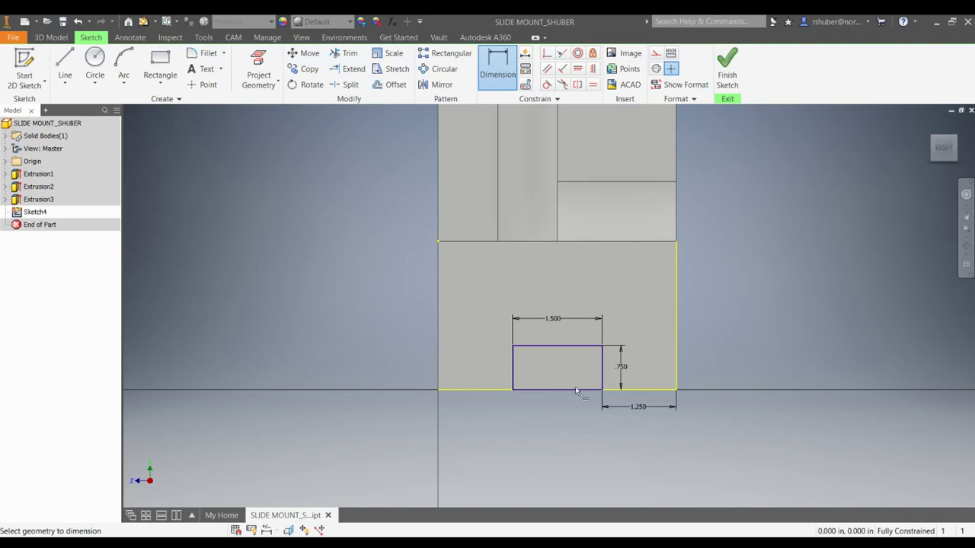
- Finish the sketch and extrude the rectangle as a cut through all, forming a slot along the block's underside
{"action": "left_click", "coordinate": [726, 70]}
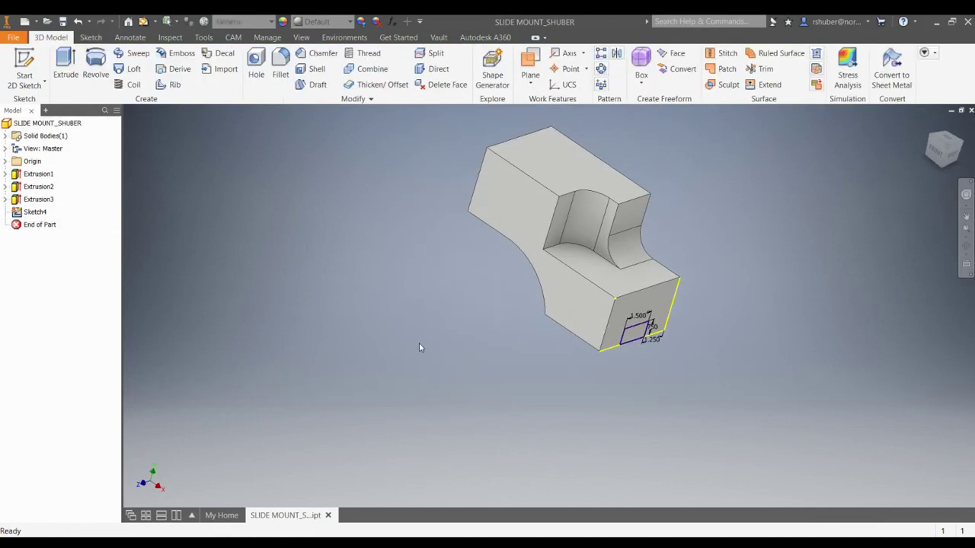
{"action": "left_click", "coordinate": [65, 67]}
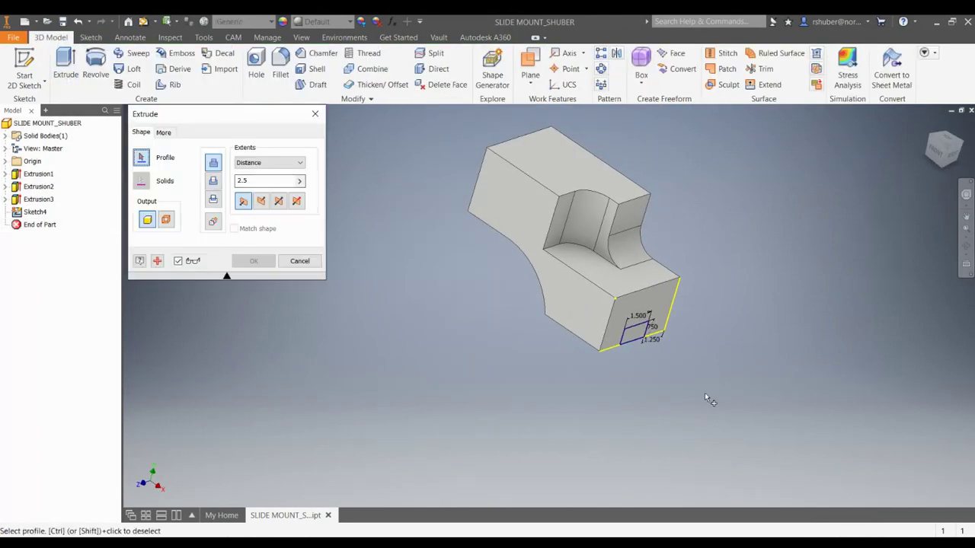
{"action": "left_click", "coordinate": [631, 335]}
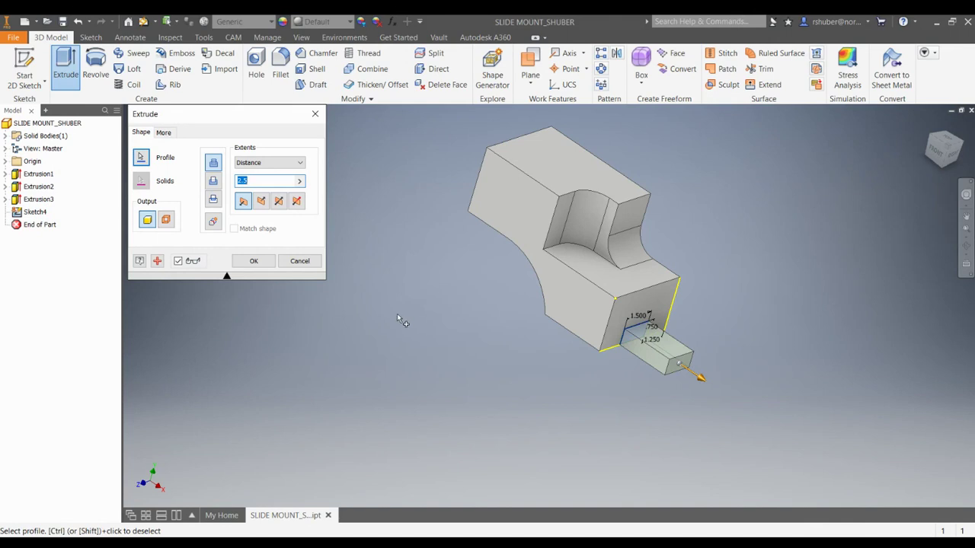
{"action": "left_click", "coordinate": [213, 181]}
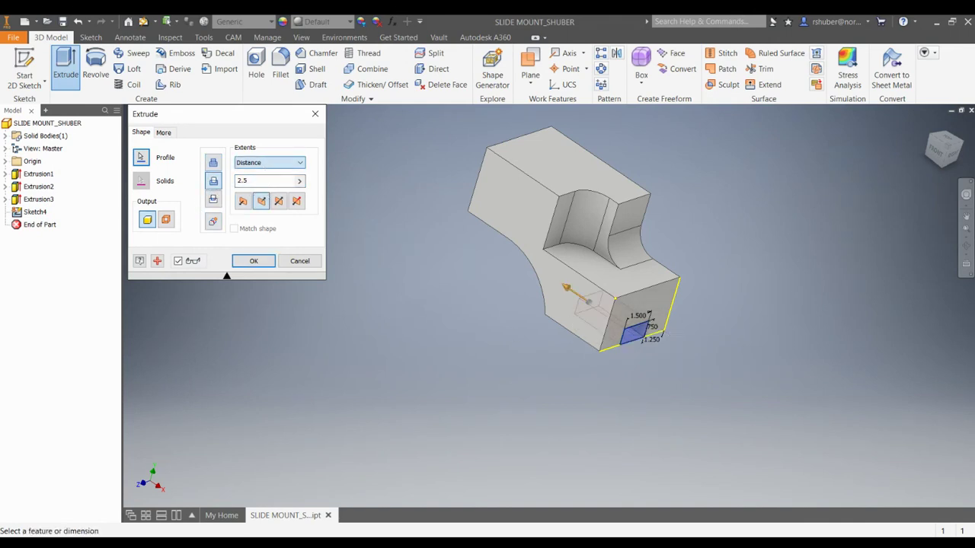
{"action": "scroll", "coordinate": [246, 160], "scroll_direction": "down", "scroll_amount": 4}
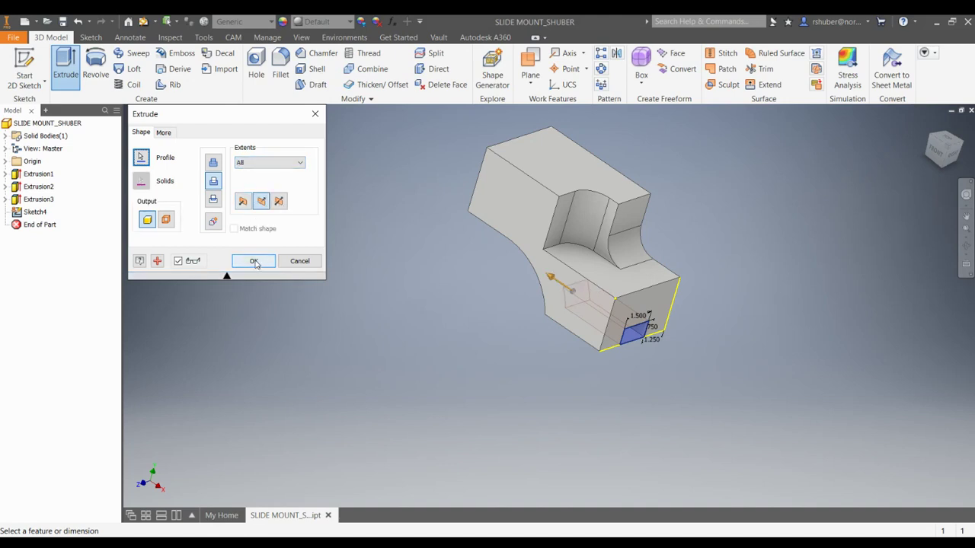
{"action": "left_click", "coordinate": [253, 262]}
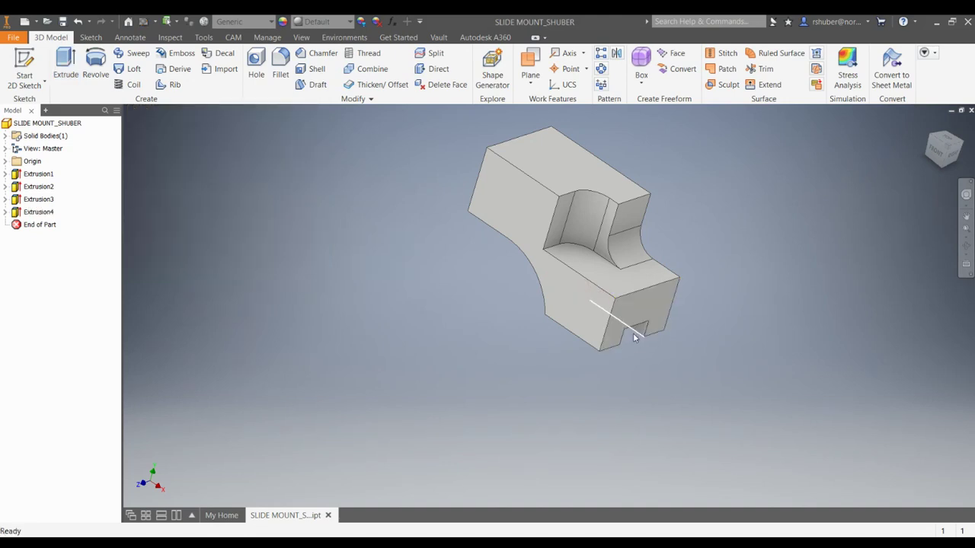
{"action": "mouse_move", "coordinate": [617, 349]}
{"action": "middle_mouse_down", "text": "shift"}
{"action": "mouse_move", "coordinate": [642, 289]}
{"action": "mouse_move", "coordinate": [631, 337]}
{"action": "middle_mouse_up", "text": "shift"}
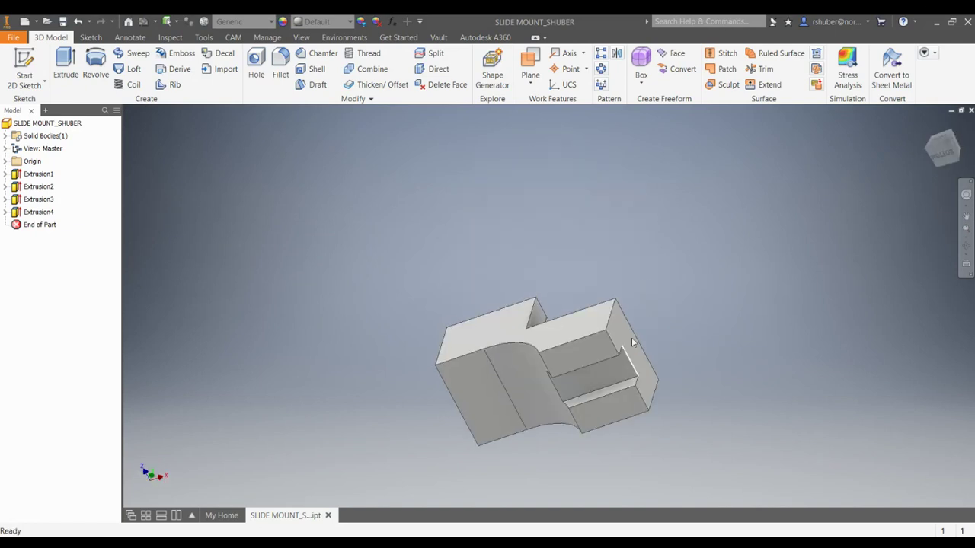
{"action": "middle_click_drag", "start_coordinate": [617, 371], "coordinate": [500, 395], "text": "shift"}
{"action": "middle_click_drag", "start_coordinate": [602, 372], "coordinate": [599, 364], "text": "shift"}
{"action": "scroll", "coordinate": [598, 364], "scroll_direction": "down", "scroll_amount": 3}
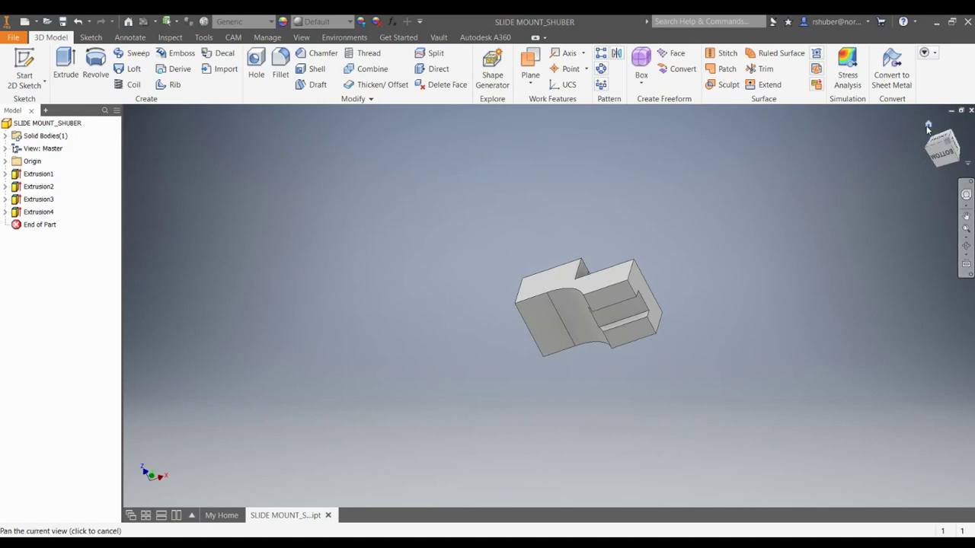
{"action": "left_click", "coordinate": [928, 126]}
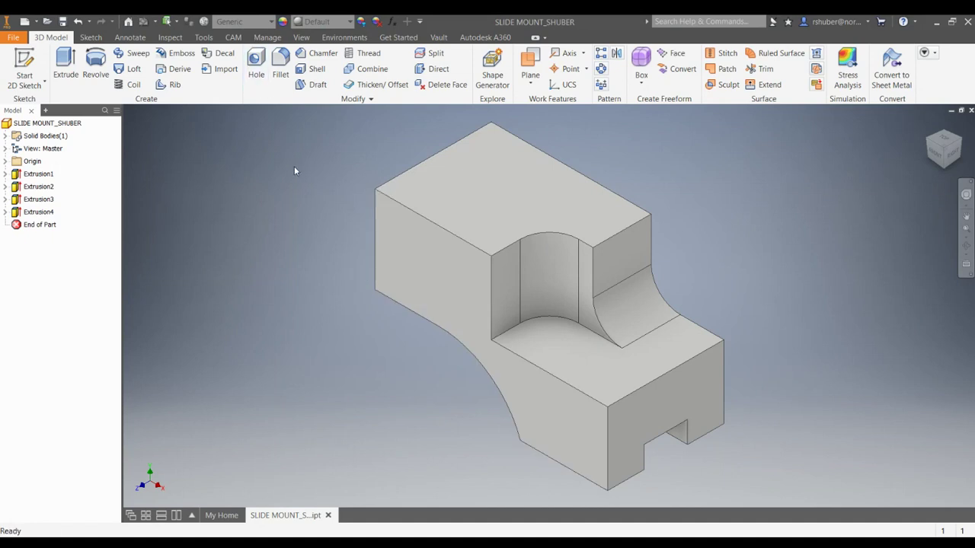
- Place a linear hole on the block's upper top face, 2 in from its long rear edge and 2 in from its left end edge
{"action": "left_click", "coordinate": [256, 73]}
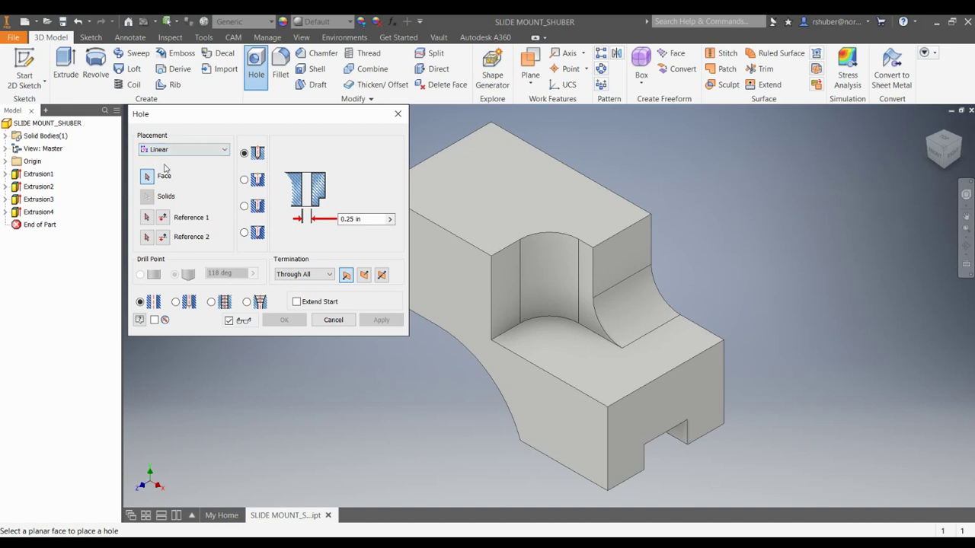
{"action": "left_click", "coordinate": [485, 186]}
{"action": "middle_click_drag", "start_coordinate": [457, 231], "coordinate": [587, 262]}
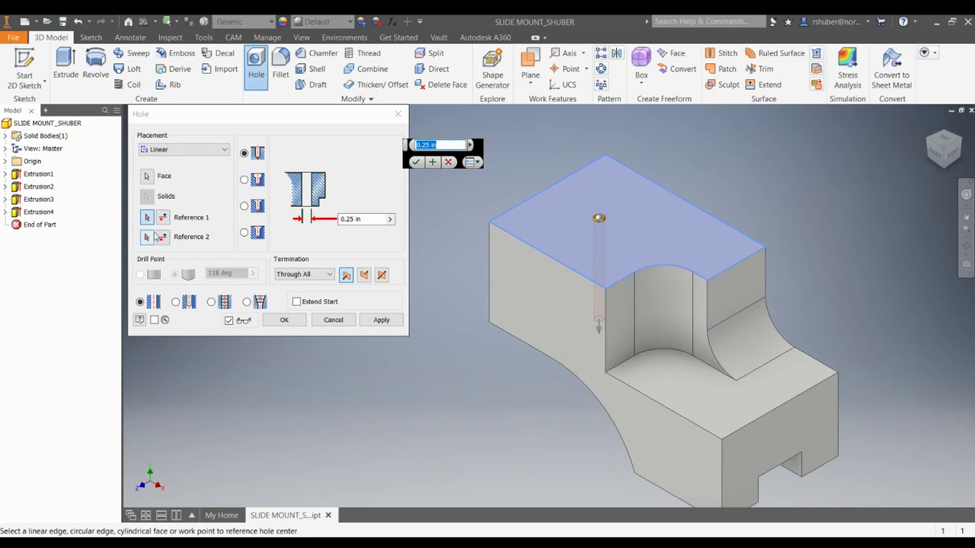
{"action": "left_click", "coordinate": [147, 218]}
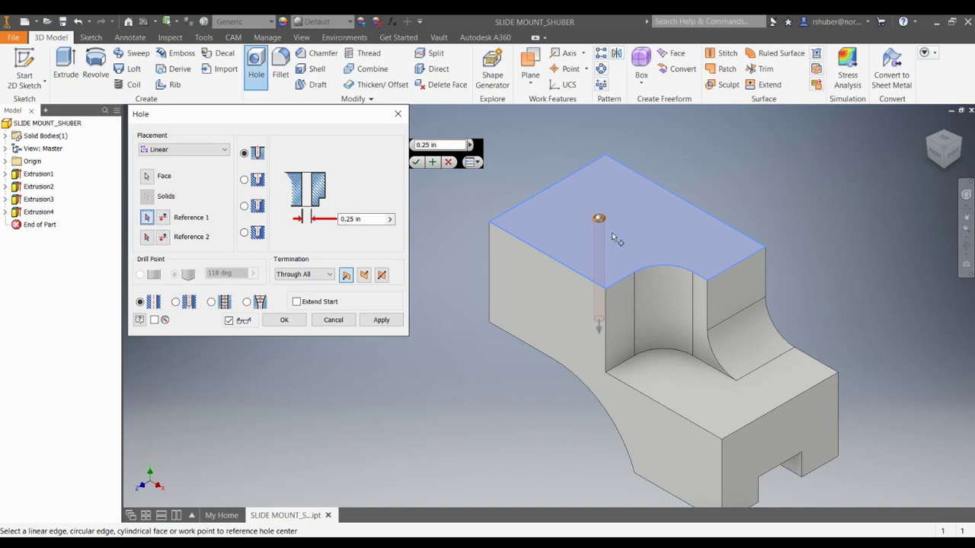
{"action": "left_click", "coordinate": [623, 169]}
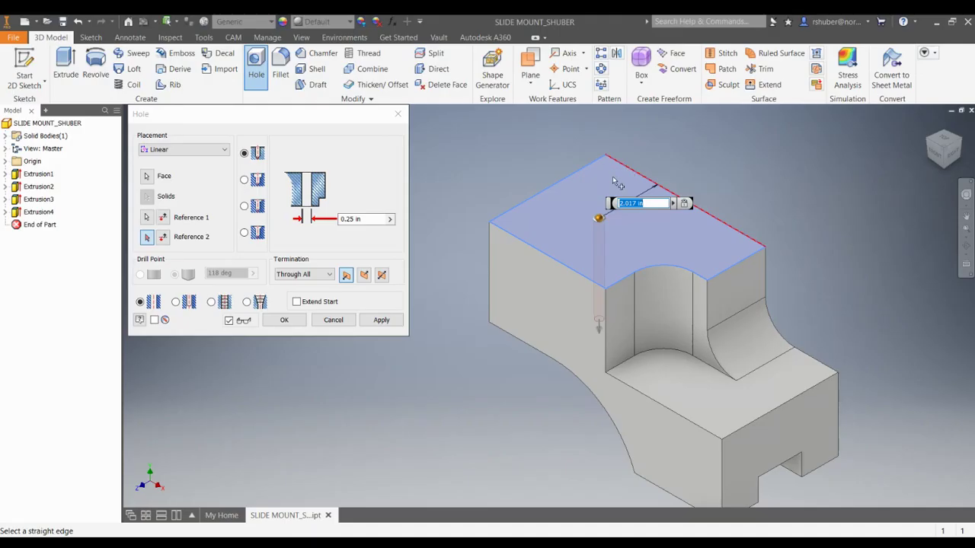
{"action": "type", "text": "2"}
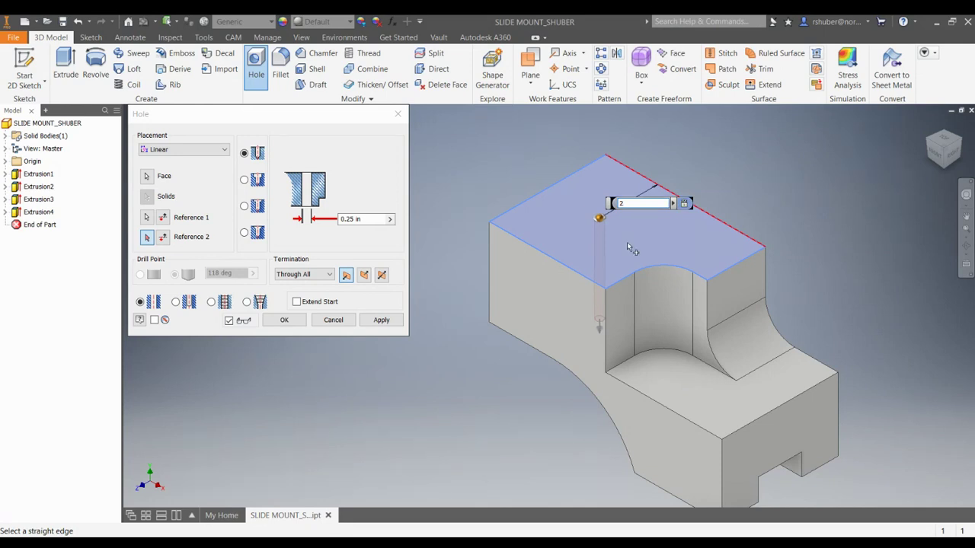
{"action": "left_click", "coordinate": [148, 238]}
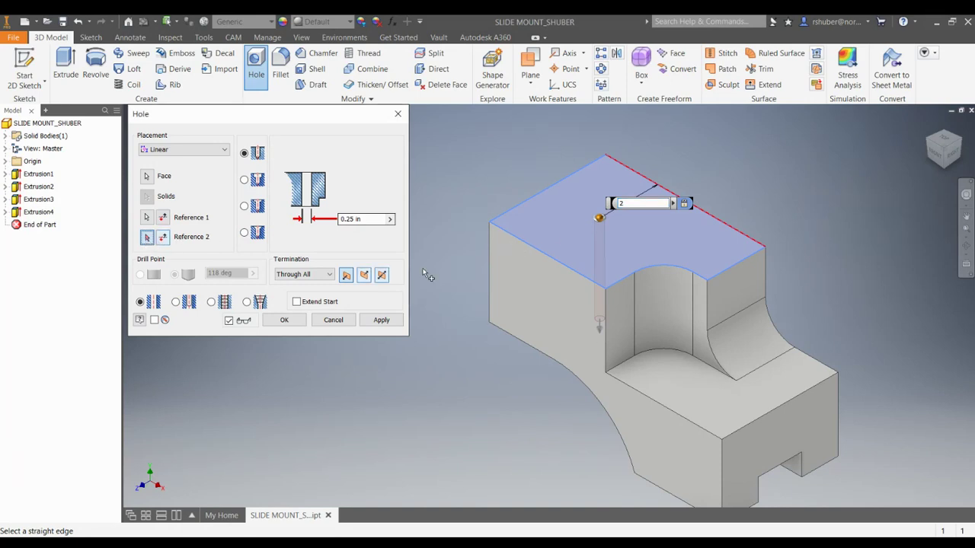
{"action": "left_click", "coordinate": [570, 177]}
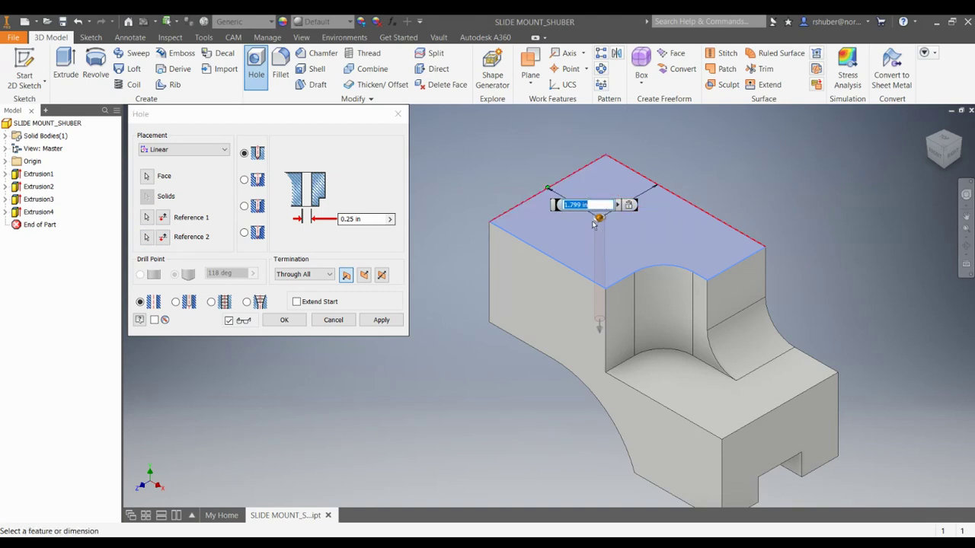
{"action": "type", "text": "2"}
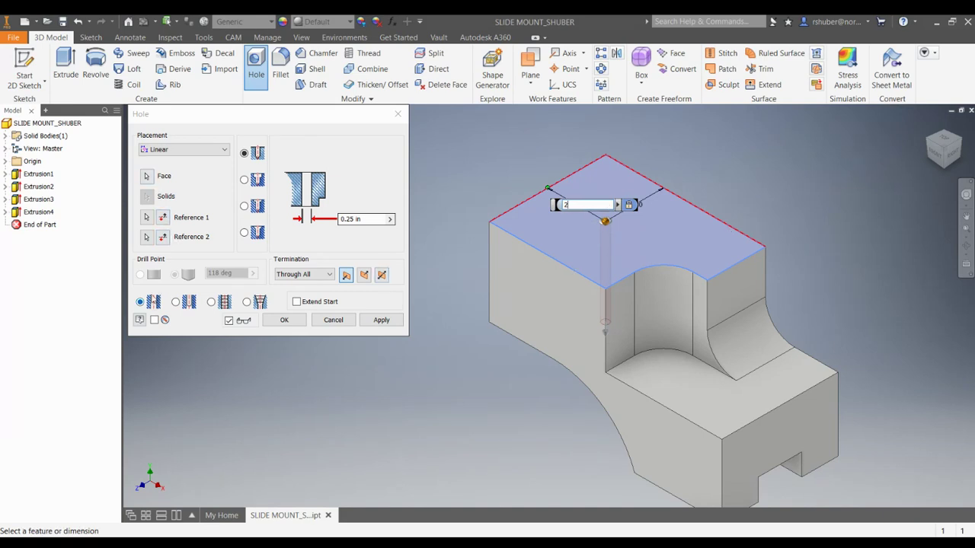
- Set the hole's diameter to 1.75 in, create it through all, and end the Hole command
{"action": "left_click", "coordinate": [345, 219]}
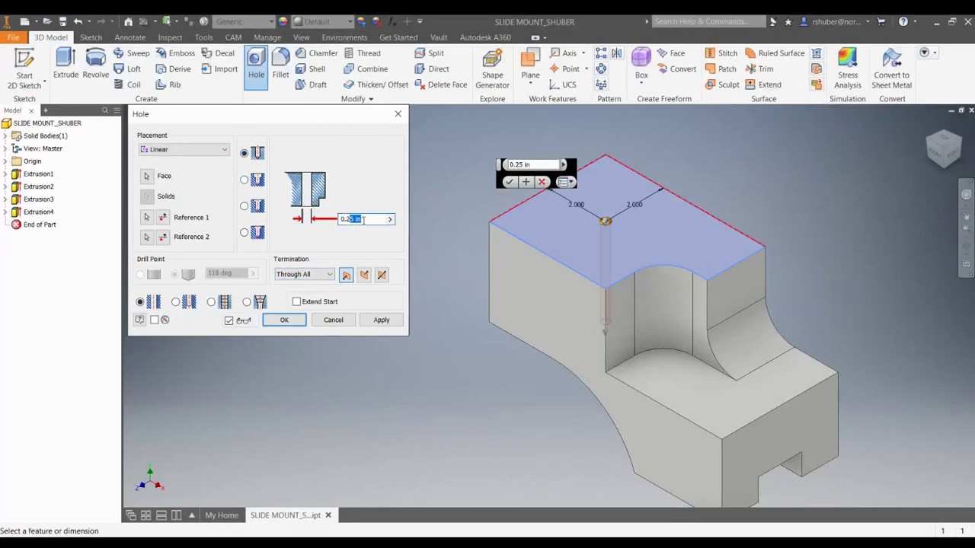
{"action": "left_click_drag", "start_coordinate": [376, 219], "coordinate": [324, 220]}
{"action": "type", "text": "1.75"}
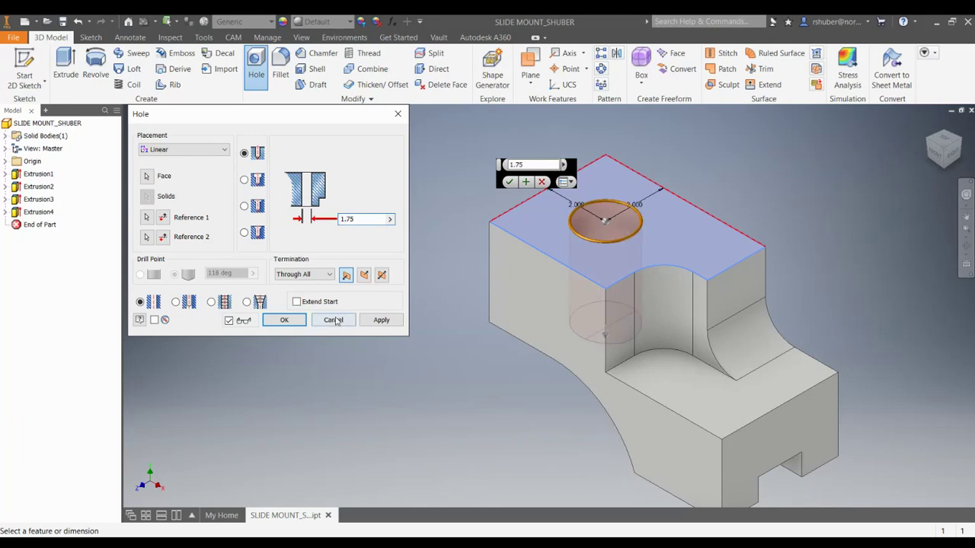
{"action": "left_click", "coordinate": [381, 320]}
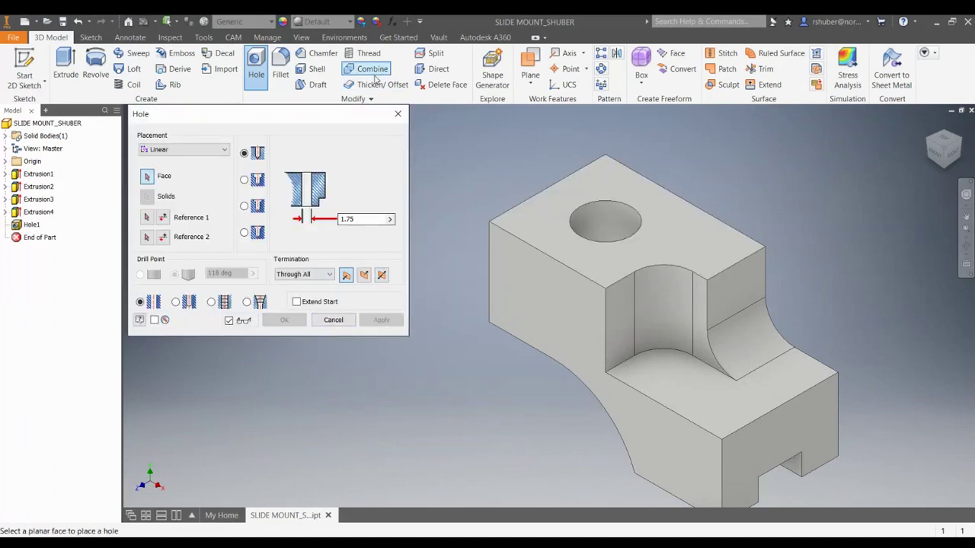
{"action": "left_click", "coordinate": [398, 115]}
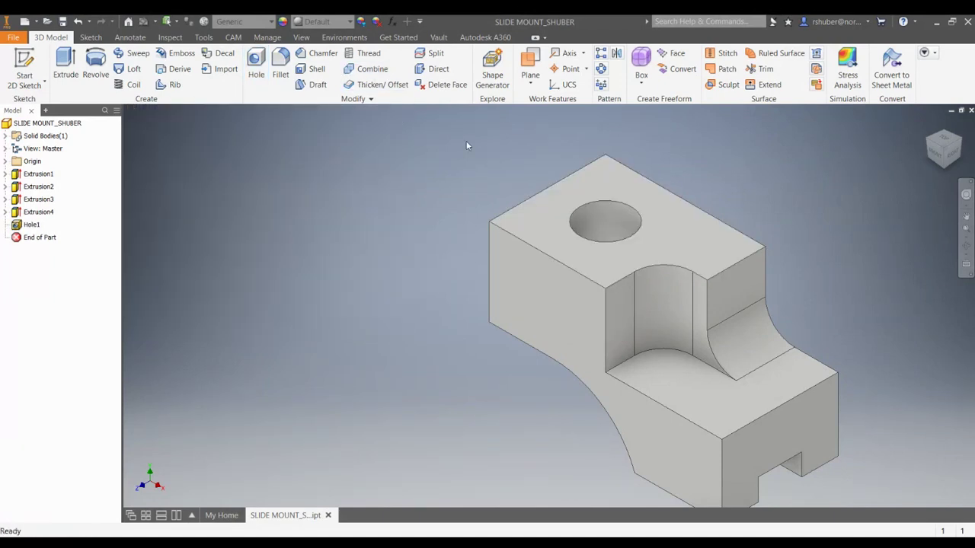
{"action": "middle_click_drag", "start_coordinate": [624, 285], "coordinate": [651, 242], "text": "shift"}
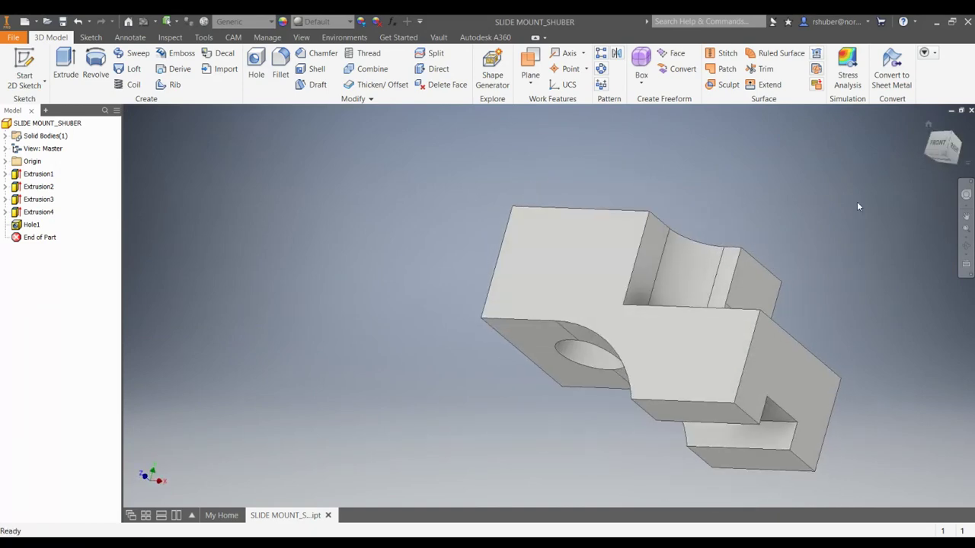
{"action": "left_click", "coordinate": [928, 125]}
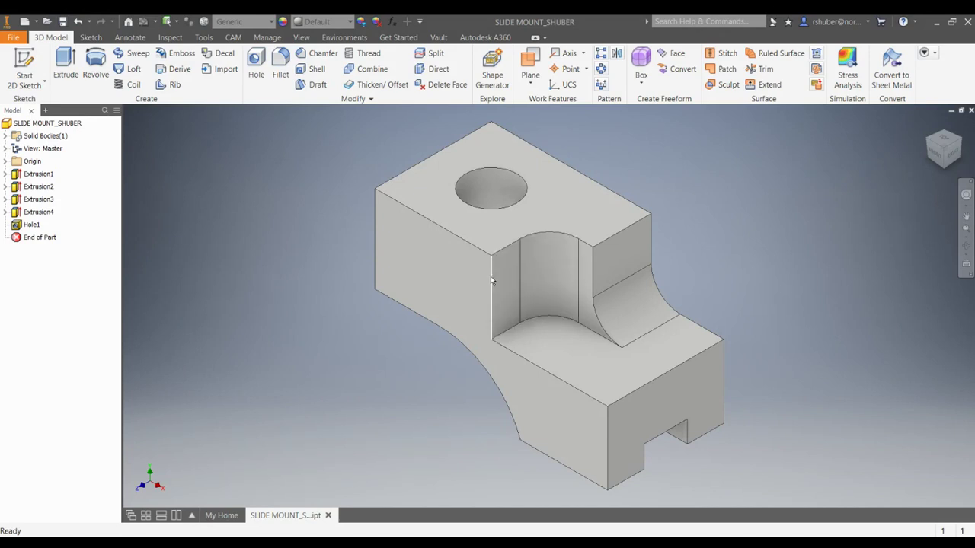
{"action": "middle_click_drag", "start_coordinate": [491, 275], "coordinate": [726, 263]}
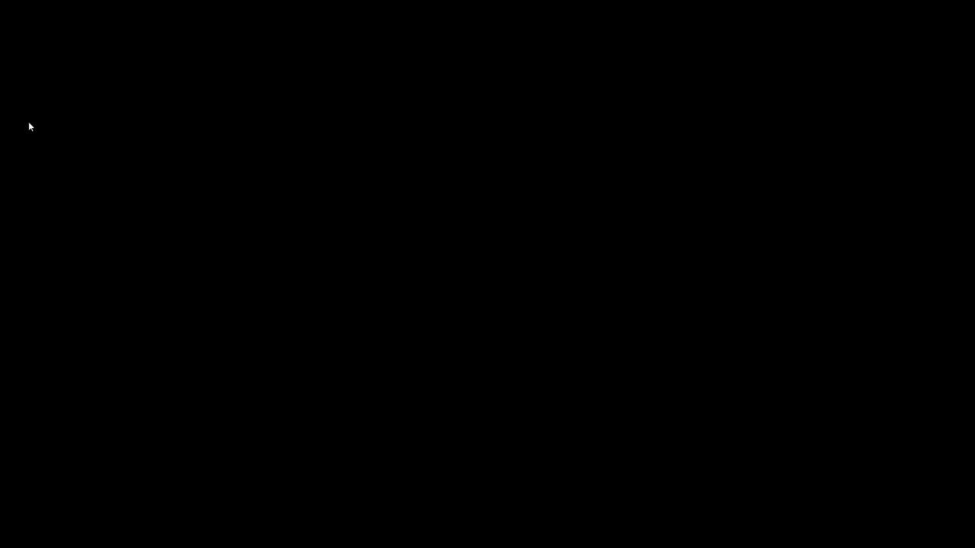
- Open the part's iProperties, update its physical properties, and move the dialog clear of the model
{"action": "right_click", "coordinate": [28, 122]}
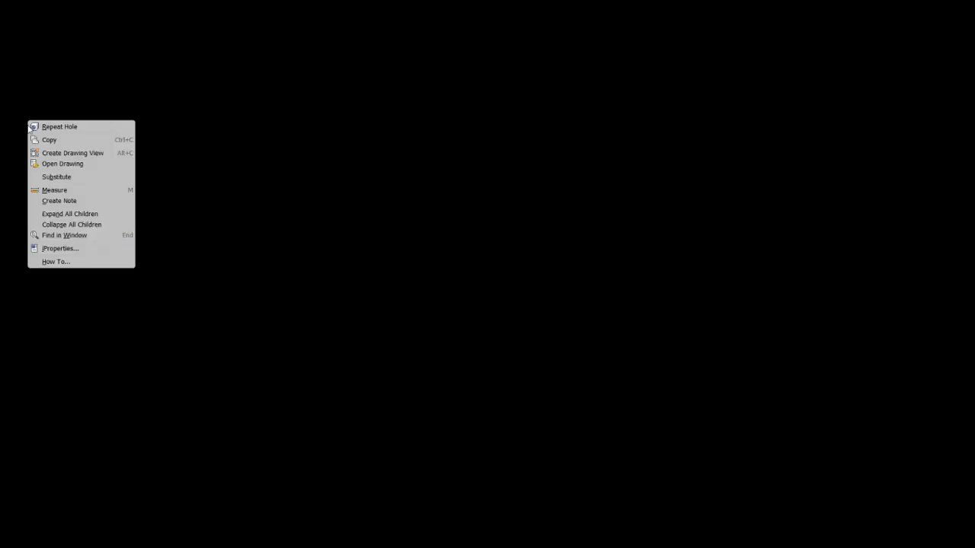
{"action": "left_click", "coordinate": [55, 250]}
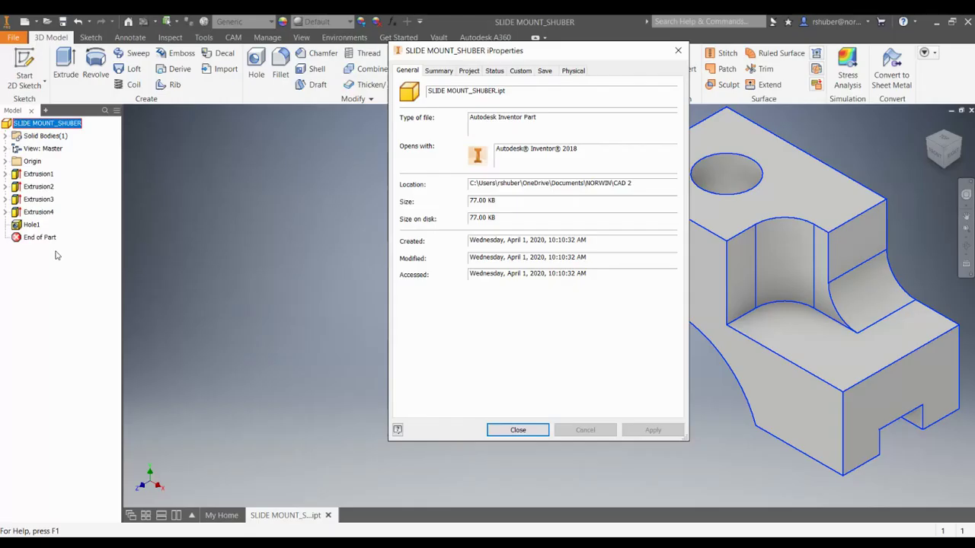
{"action": "left_click", "coordinate": [574, 71]}
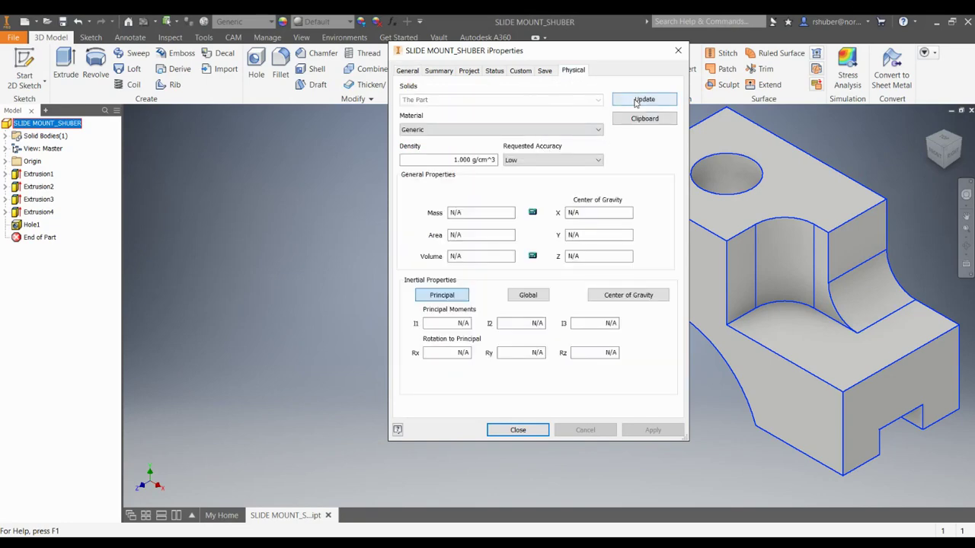
{"action": "left_click", "coordinate": [636, 103]}
{"action": "left_click_drag", "start_coordinate": [558, 54], "coordinate": [470, 65]}
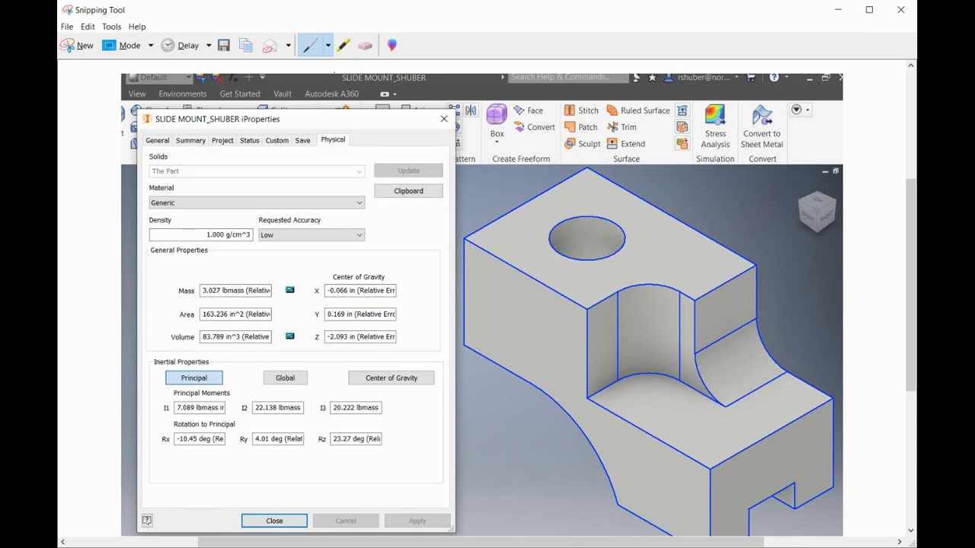
- In Snipping Tool, save the captured snip as a PNG in the Google folder, changing the suggested file name's final digit to 2
{"action": "left_click", "coordinate": [67, 26]}
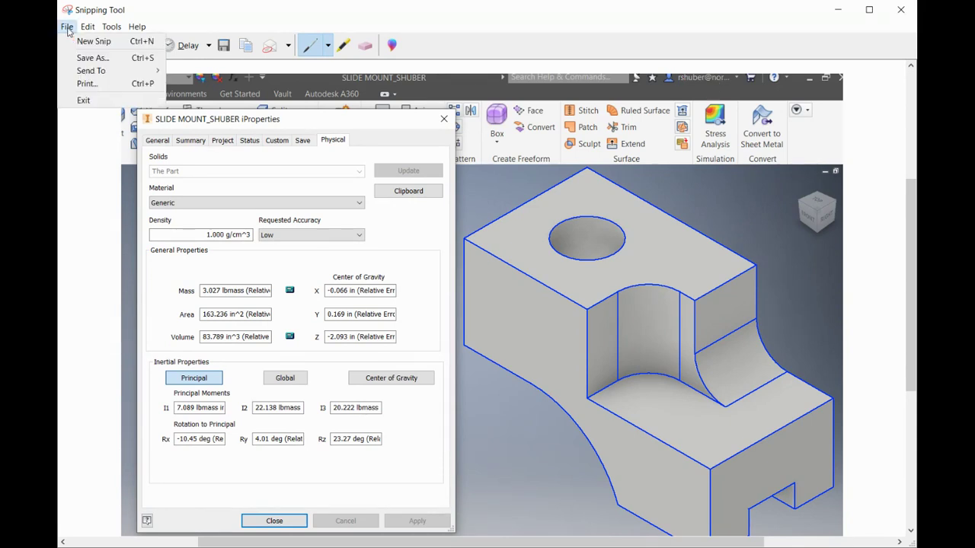
{"action": "left_click", "coordinate": [84, 59]}
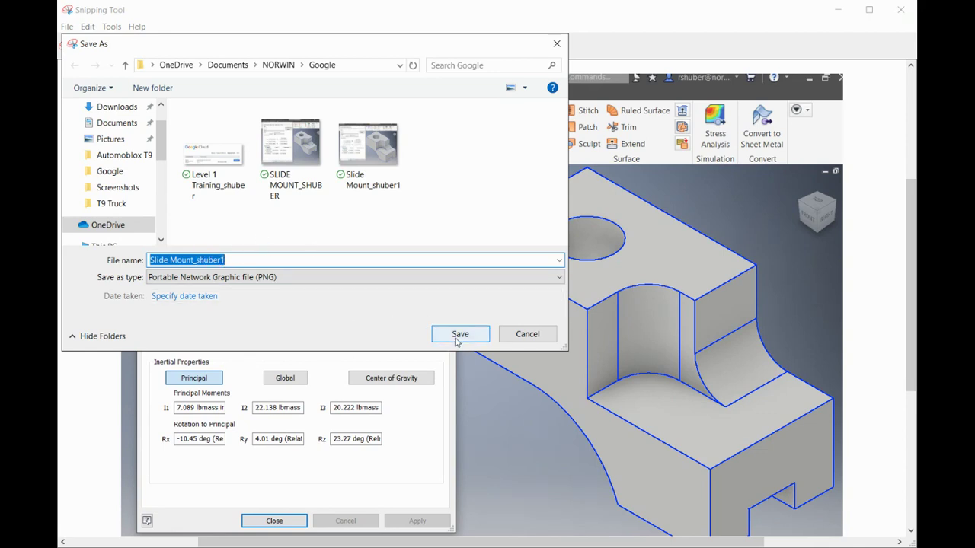
{"action": "left_click", "coordinate": [208, 259]}
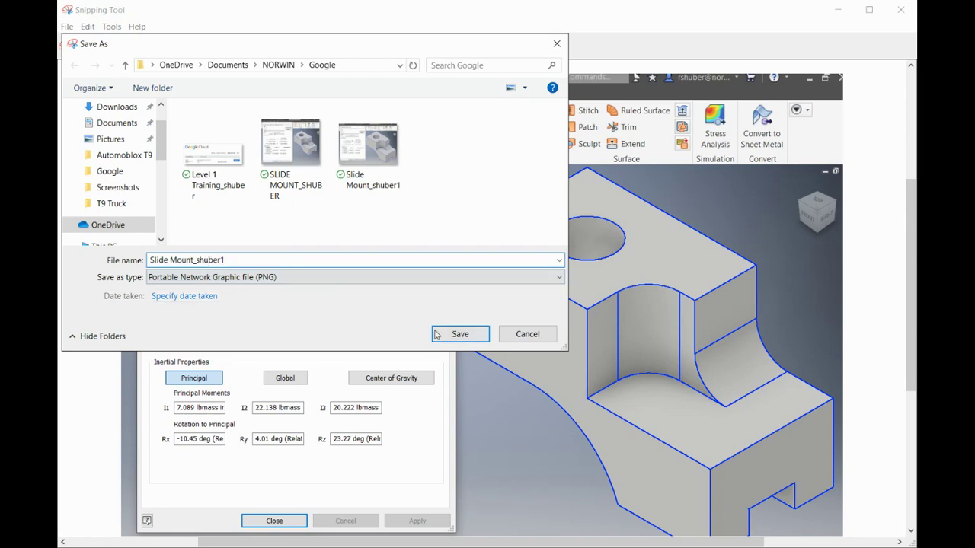
{"action": "left_click", "coordinate": [224, 259]}
{"action": "key", "text": "BackSpace"}
{"action": "type", "text": "2"}
{"action": "left_click", "coordinate": [442, 335]}
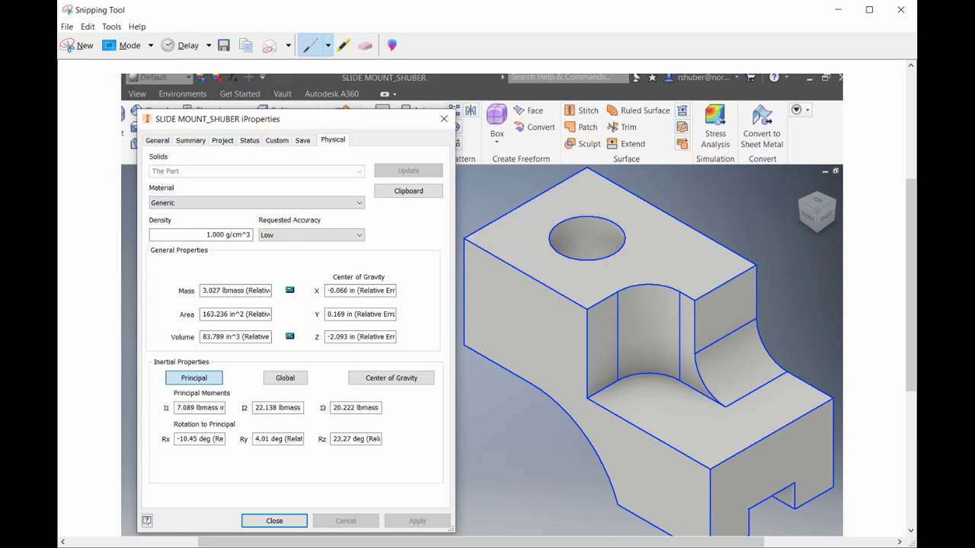